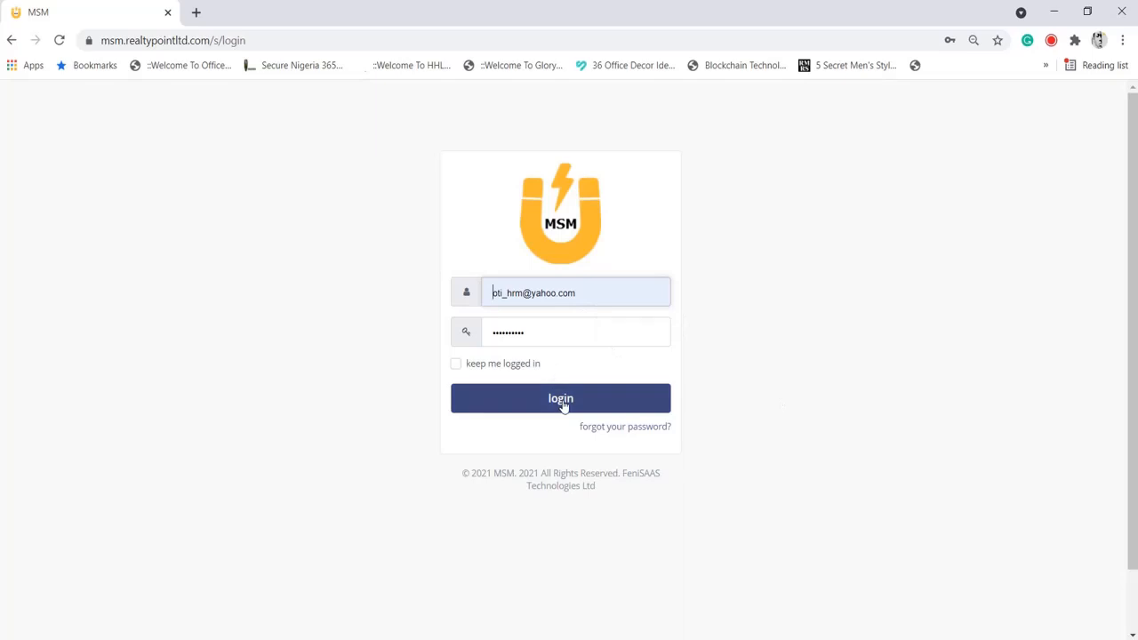
Log in with the account credentials already filled in
{"action": "left_click", "coordinate": [562, 402]}
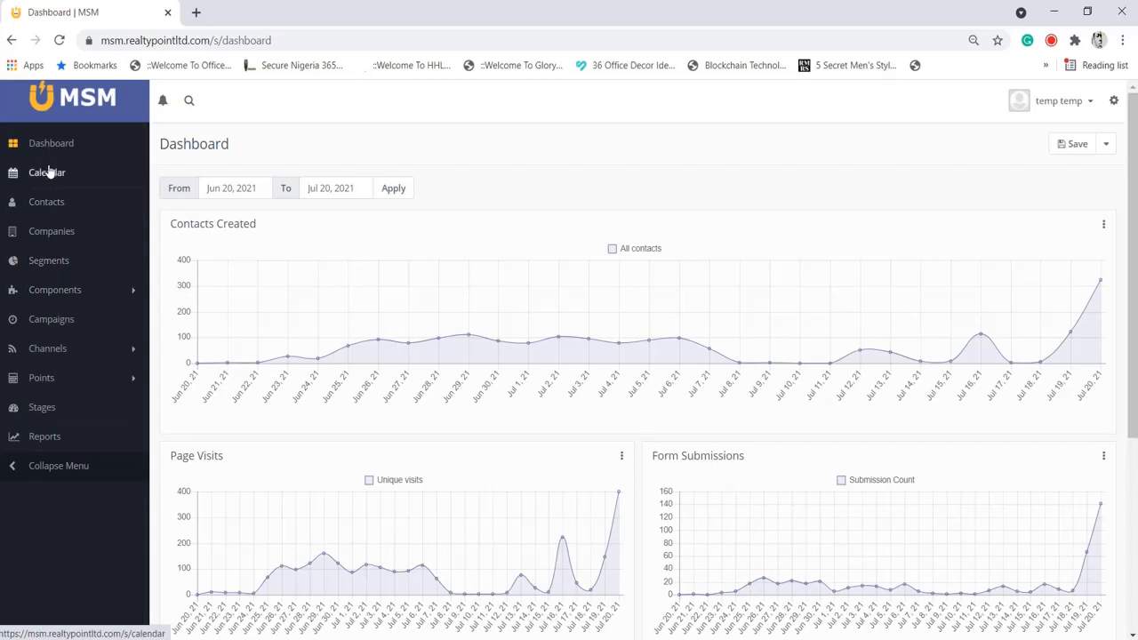
{"action": "left_click", "coordinate": [71, 293]}
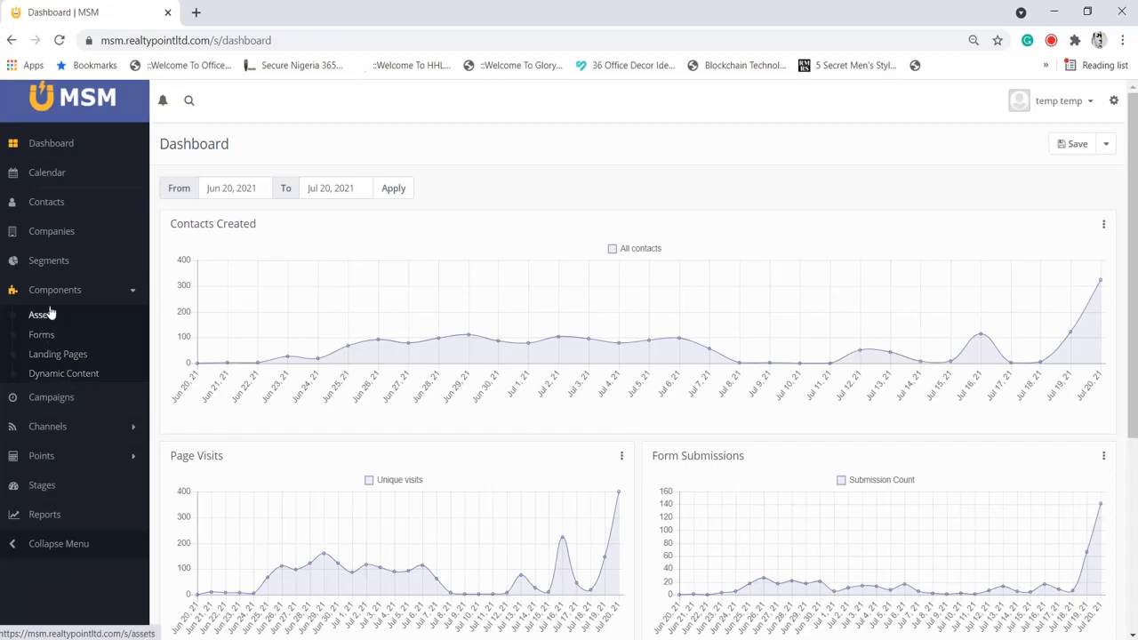
{"action": "left_click", "coordinate": [75, 427]}
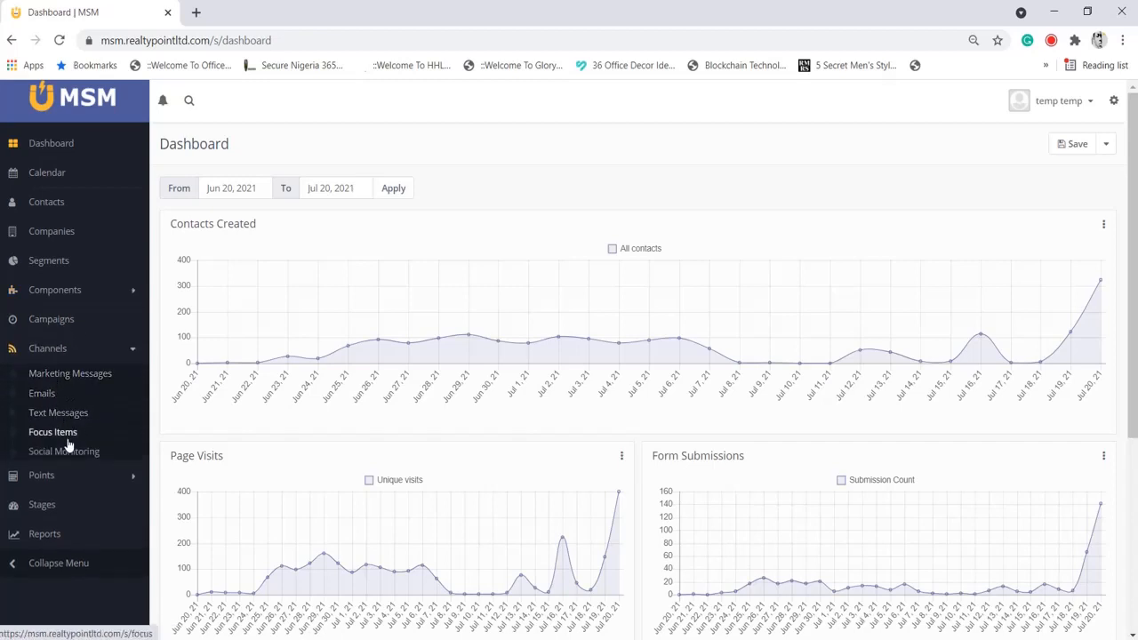
{"action": "left_click", "coordinate": [94, 353]}
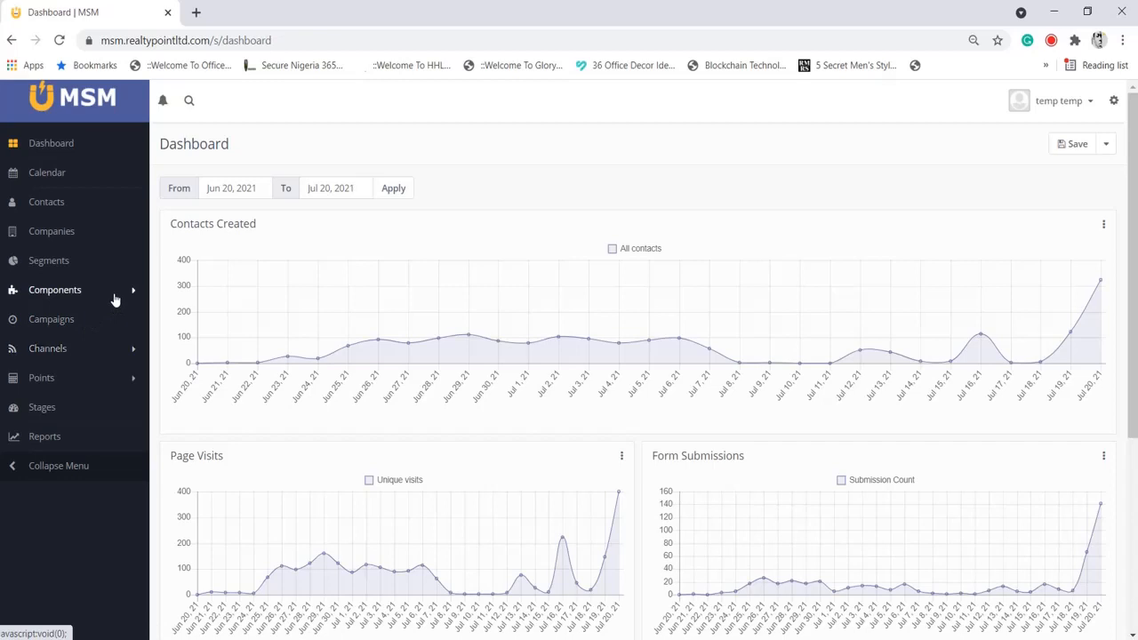
Go to the Forms component and start a new campaign form
{"action": "left_click", "coordinate": [115, 301]}
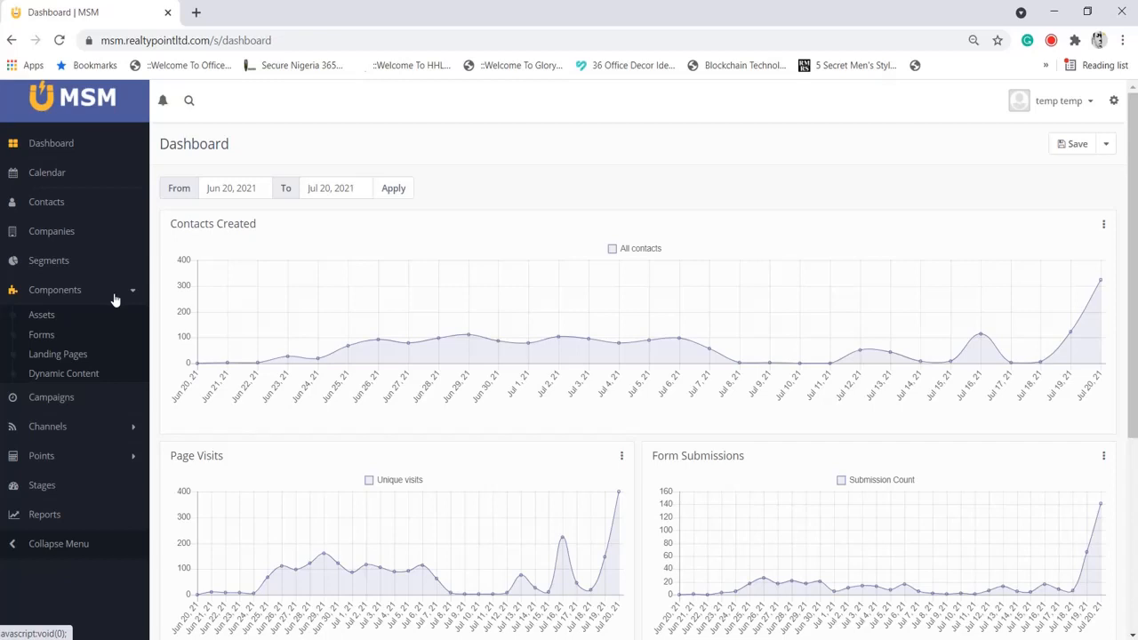
{"action": "left_click", "coordinate": [47, 336]}
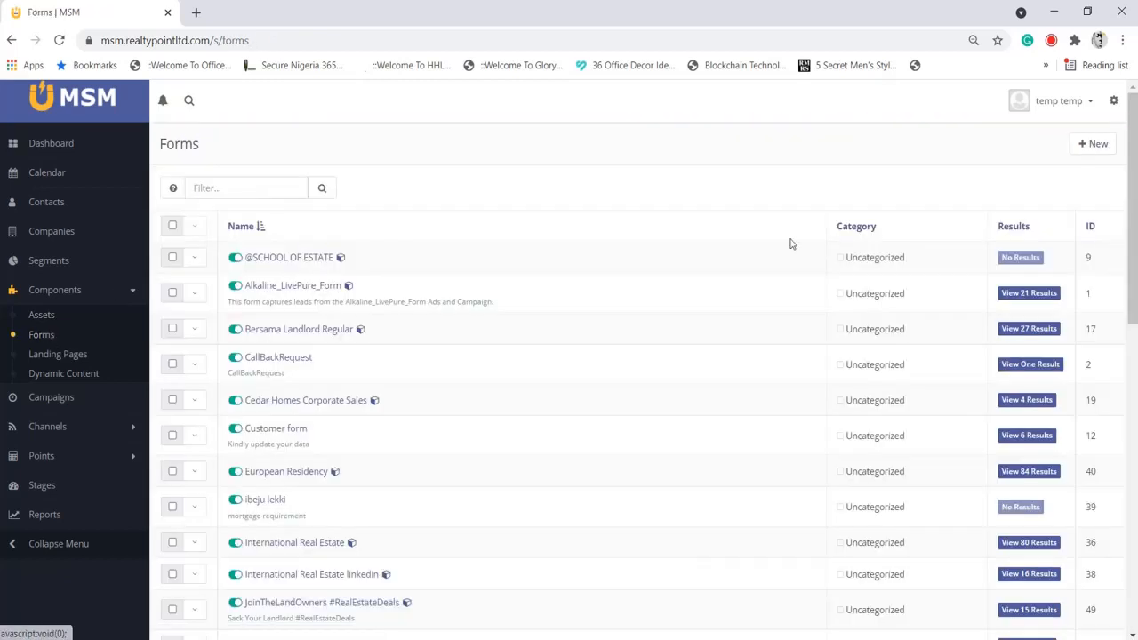
{"action": "left_click", "coordinate": [1106, 147]}
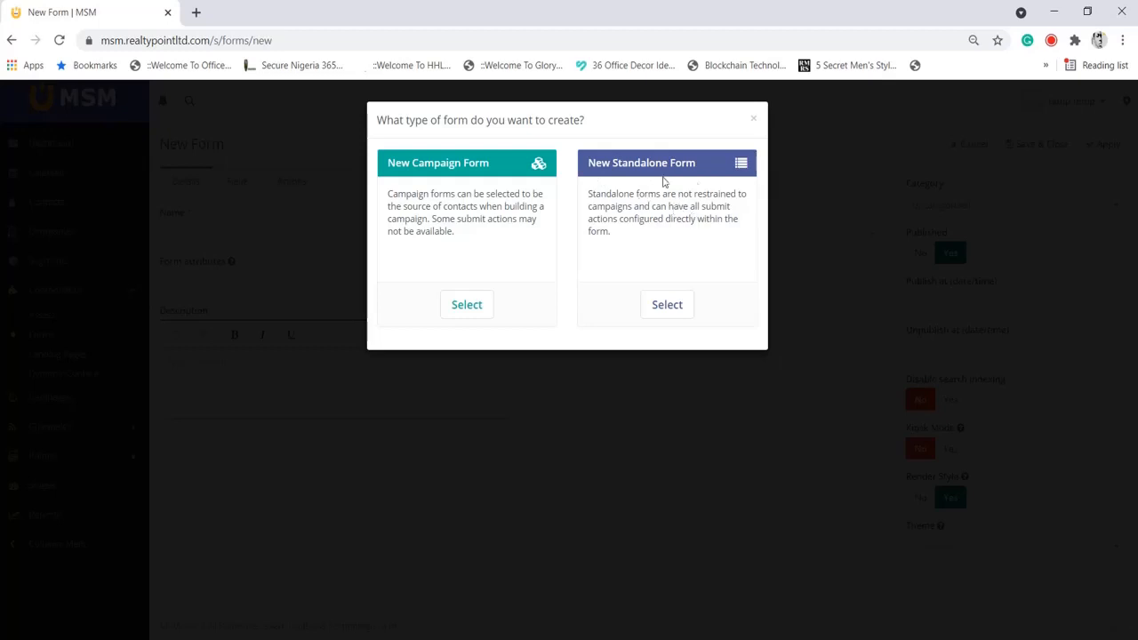
{"action": "left_click", "coordinate": [467, 305]}
Name the new campaign form "Lola's Bakery"
{"action": "left_click", "coordinate": [331, 230]}
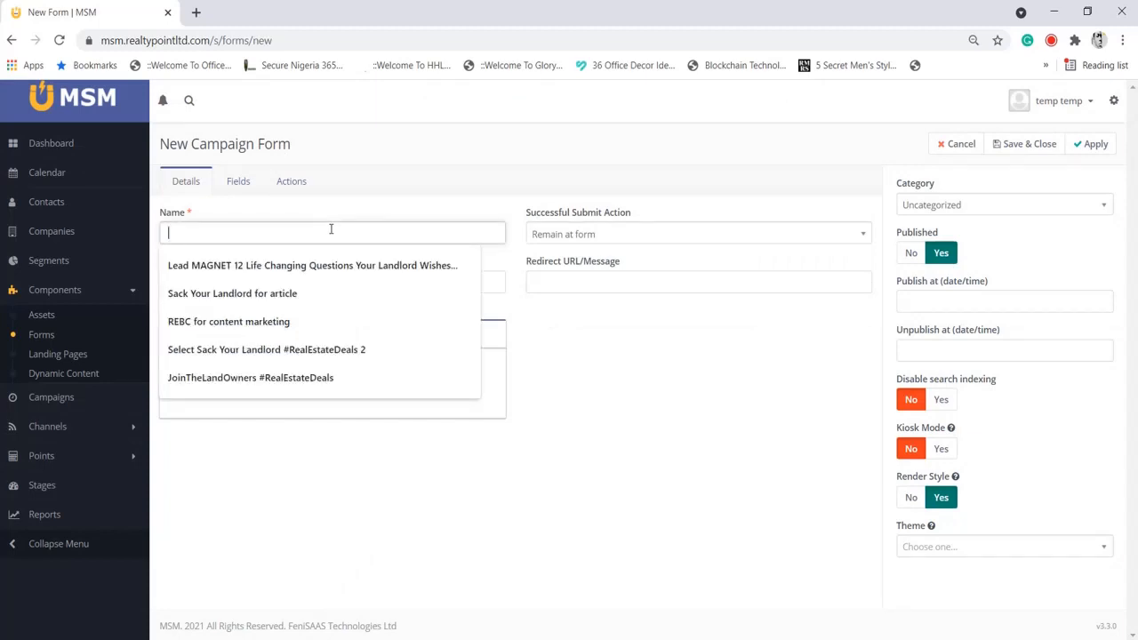
{"action": "type", "text": "Lela's "}
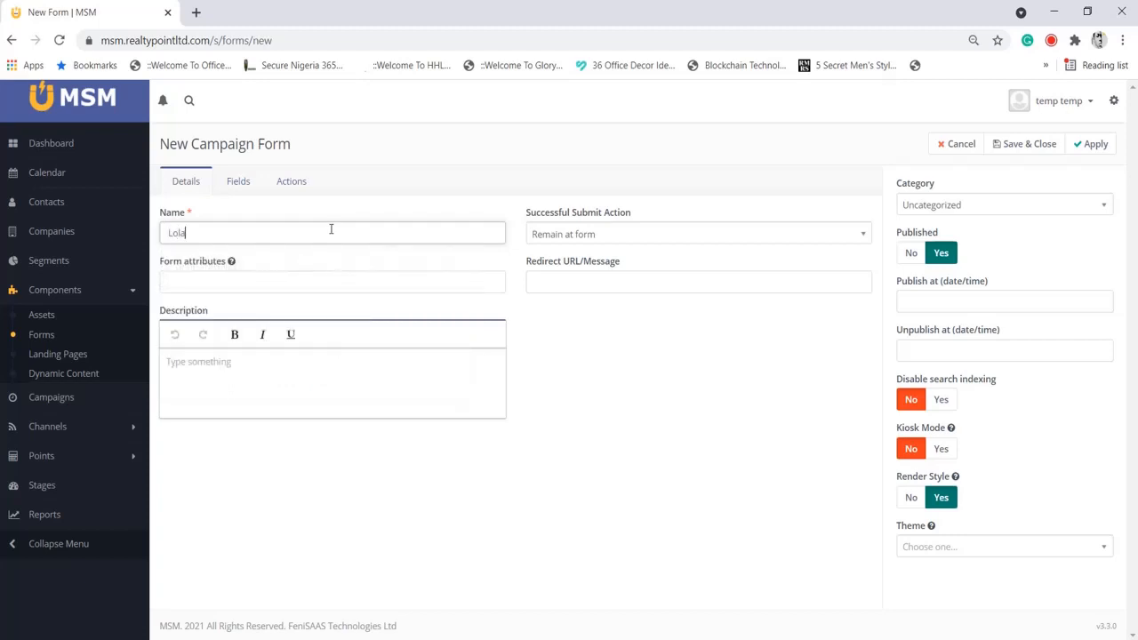
{"action": "type", "text": "Break"}
{"action": "key", "text": "BackSpace"}
{"action": "key", "text": "BackSpace"}
{"action": "key", "text": "BackSpace"}
{"action": "key", "text": "BackSpace"}
{"action": "type", "text": "akerty"}
{"action": "key", "text": "BackSpace"}
{"action": "key", "text": "BackSpace"}
{"action": "type", "text": "y"}
{"action": "key", "text": "ctrl+a"}
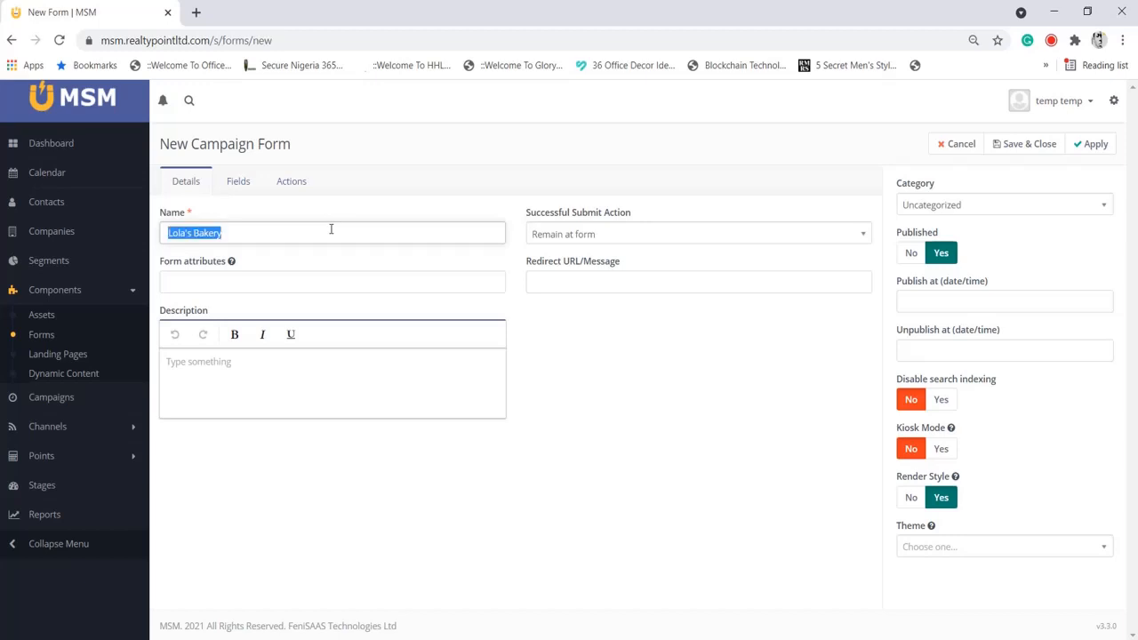
Enter "this is a campaign form for Lola's bakery" as the form's description
{"action": "left_click", "coordinate": [178, 371]}
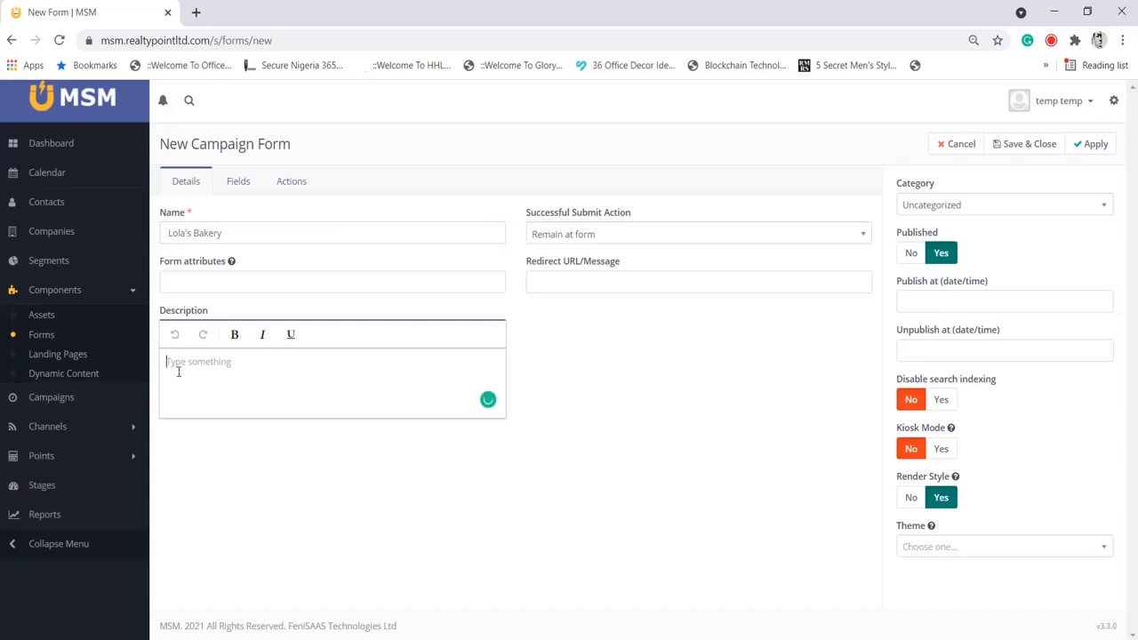
{"action": "type", "text": "this t"}
{"action": "key", "text": "BackSpace"}
{"action": "type", "text": "is a campaign form for Lola's bakery"}
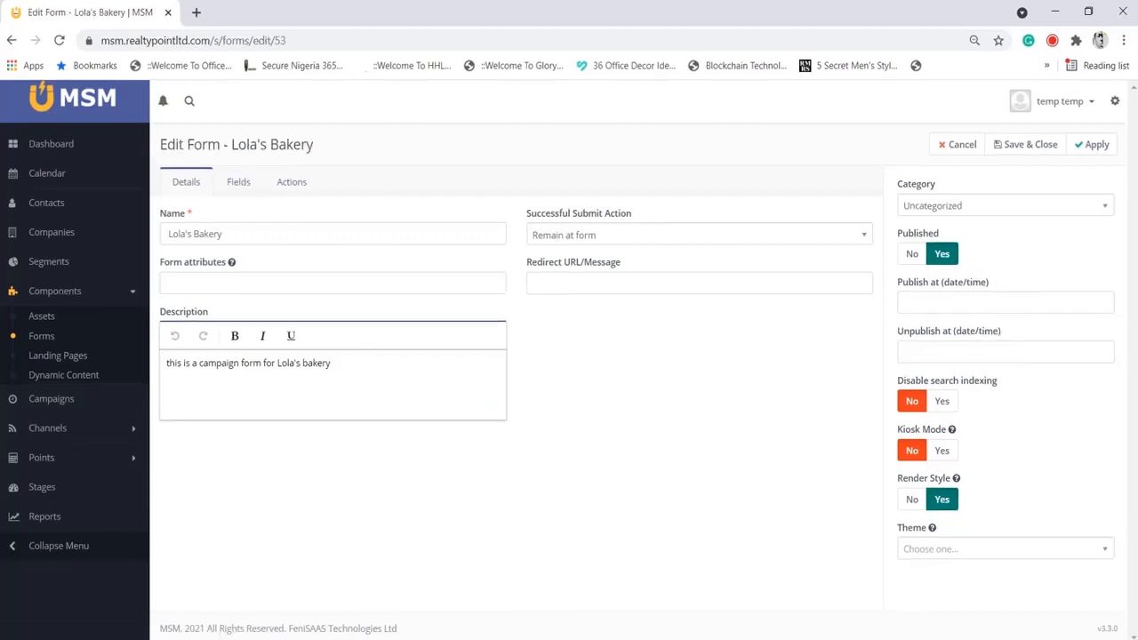
Start a new field of type Email for the form and label it "Email"
{"action": "left_click", "coordinate": [240, 182]}
{"action": "left_click", "coordinate": [297, 228]}
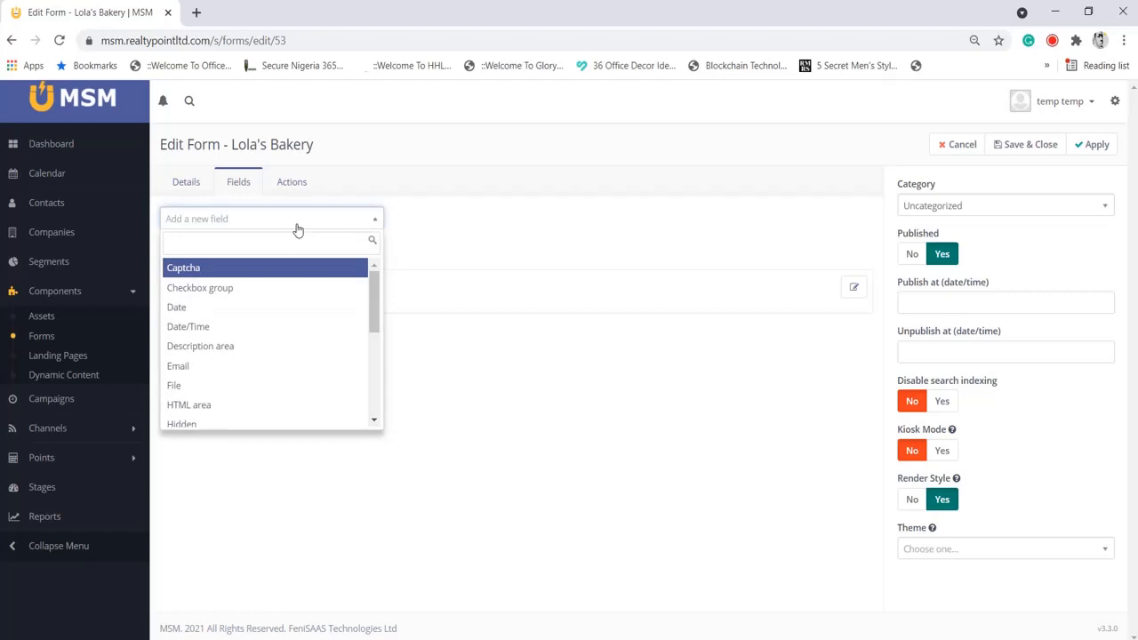
{"action": "left_click", "coordinate": [190, 366]}
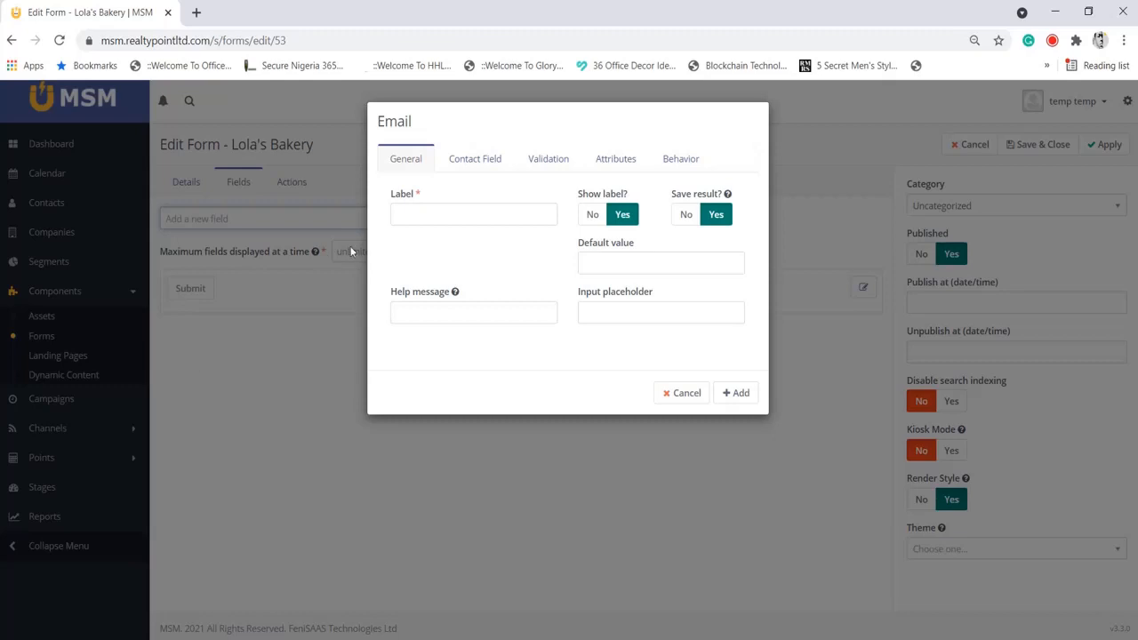
{"action": "left_click", "coordinate": [422, 223]}
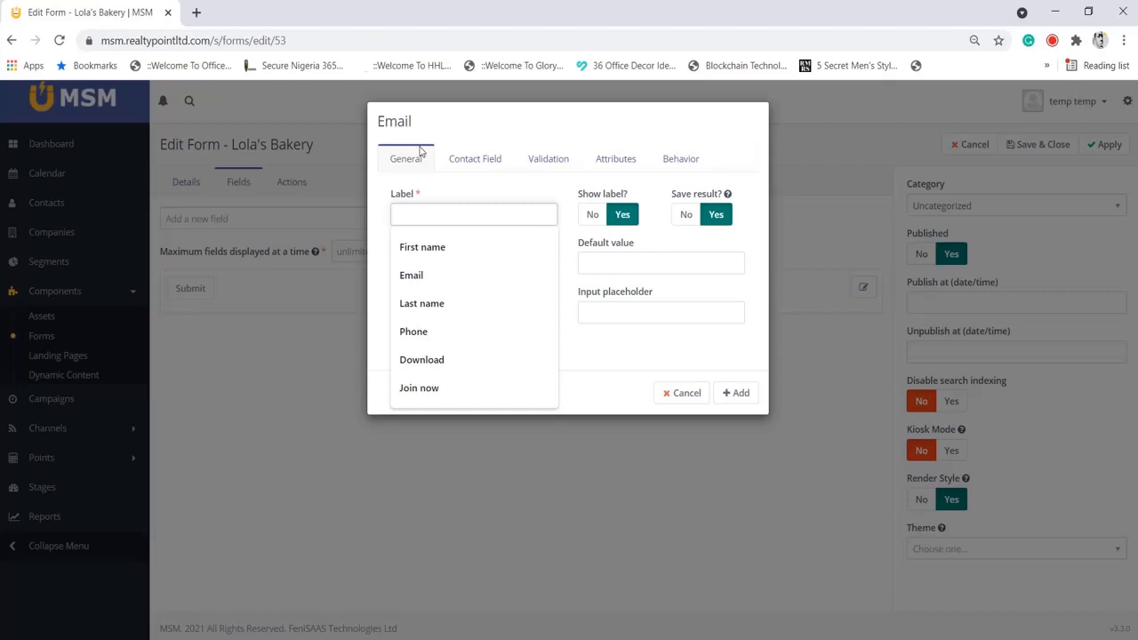
{"action": "left_click", "coordinate": [408, 121]}
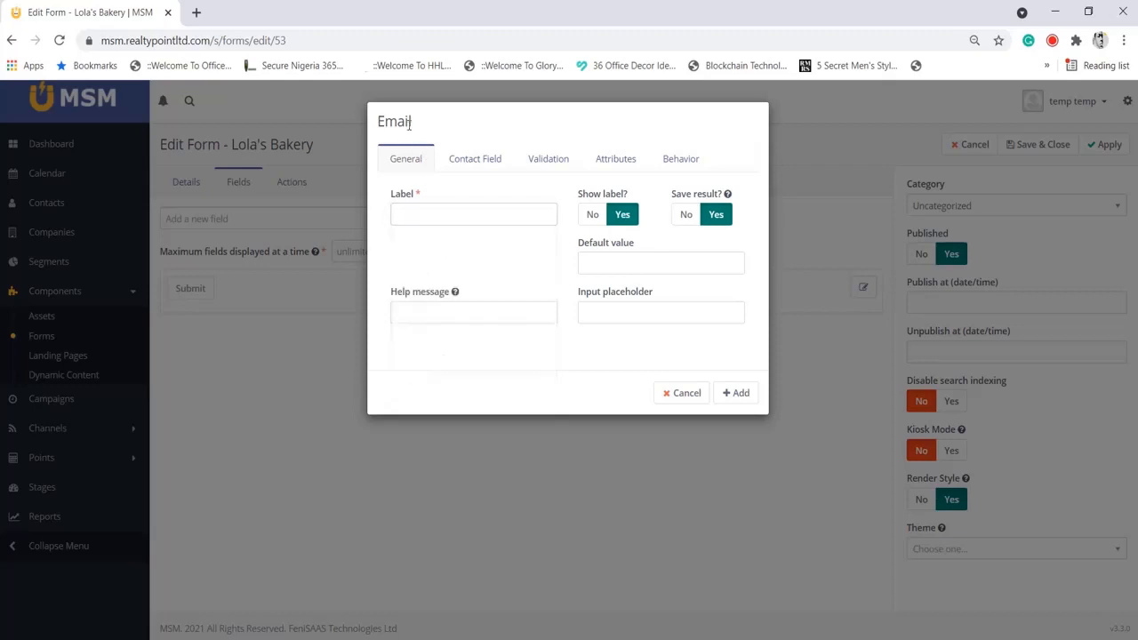
{"action": "left_click", "coordinate": [418, 211]}
{"action": "type", "text": "Email"}
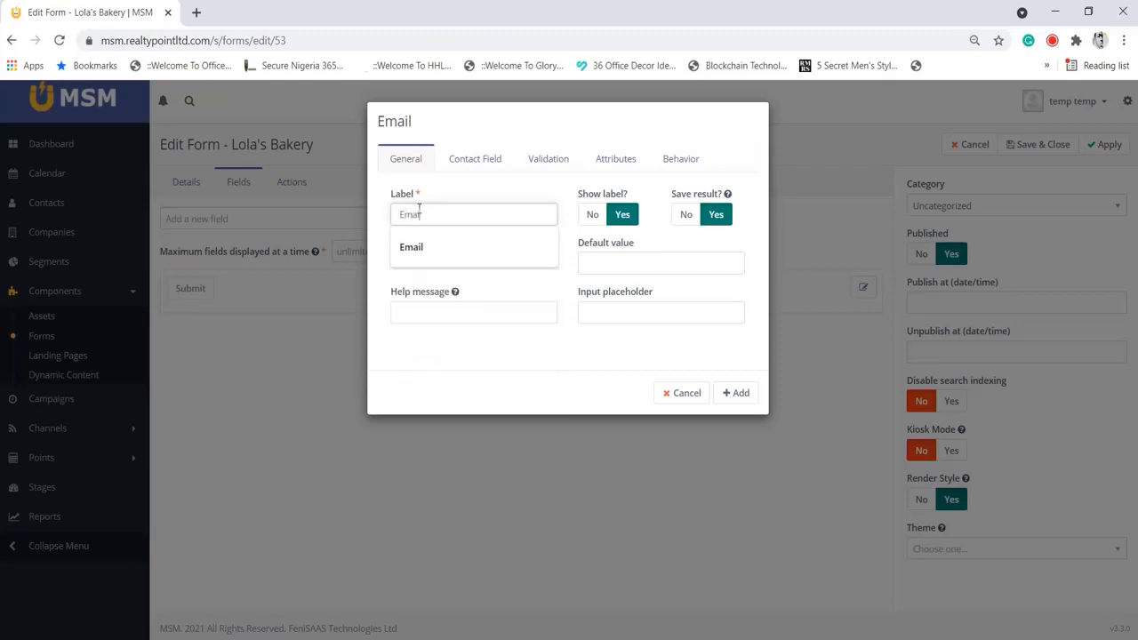
Check the Email field's contact mapping, make the field required and add it to the form
{"action": "left_click", "coordinate": [476, 171]}
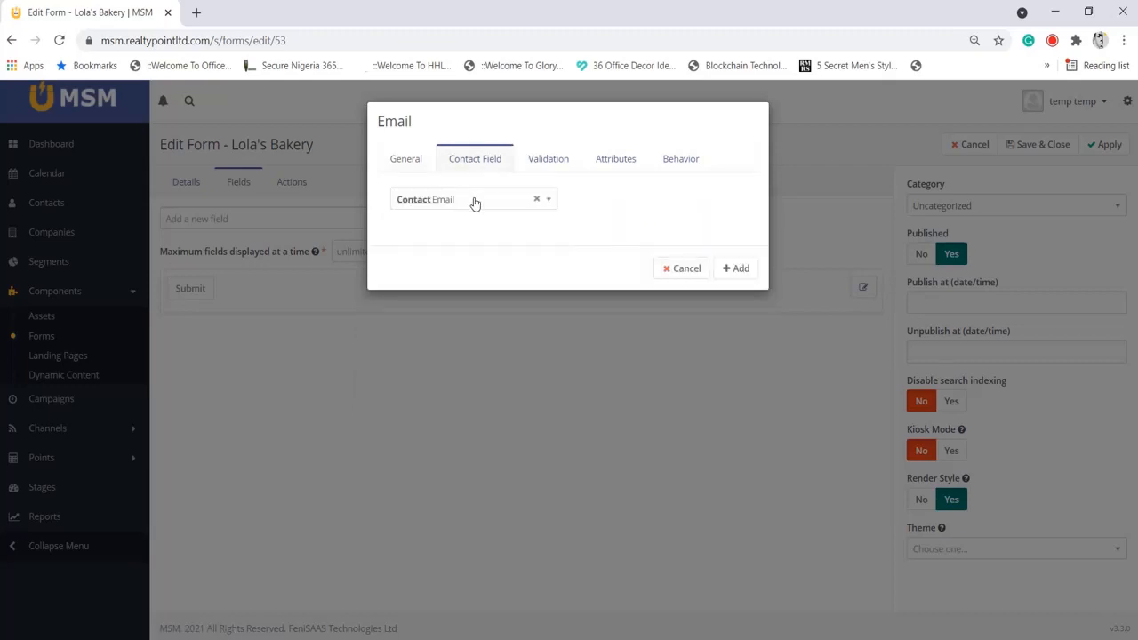
{"action": "left_click", "coordinate": [551, 169]}
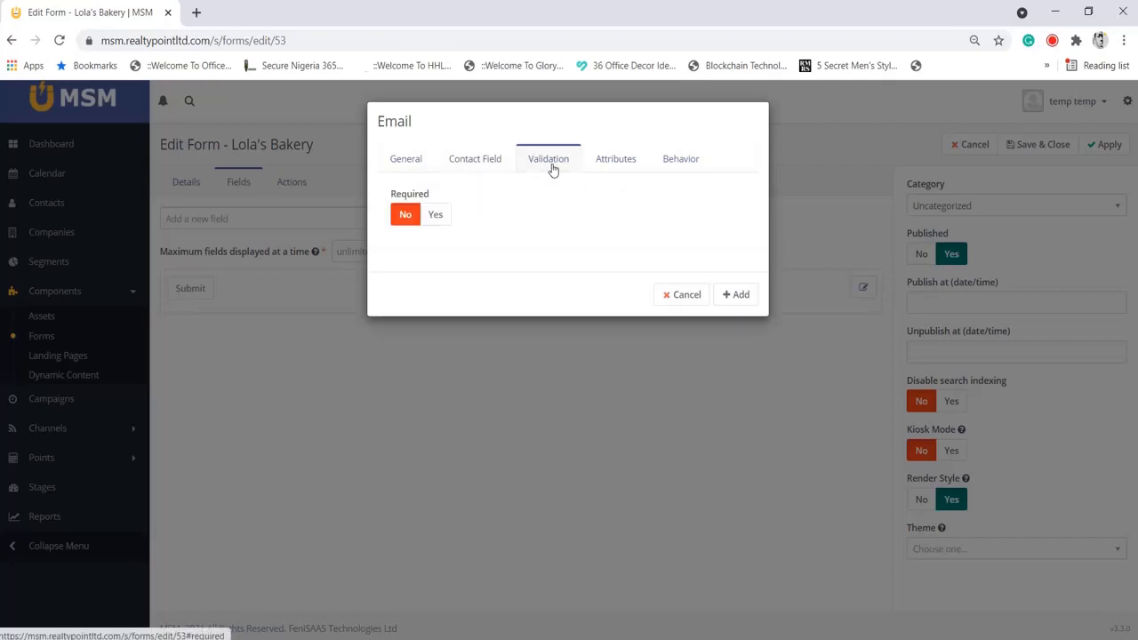
{"action": "left_click", "coordinate": [436, 213]}
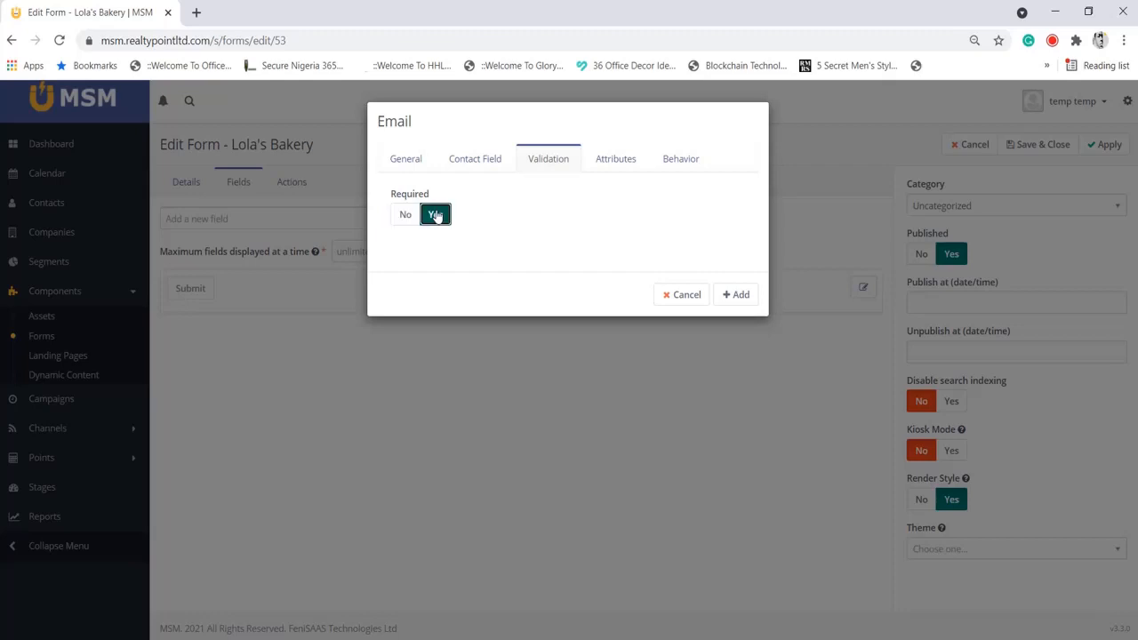
{"action": "left_click", "coordinate": [731, 295]}
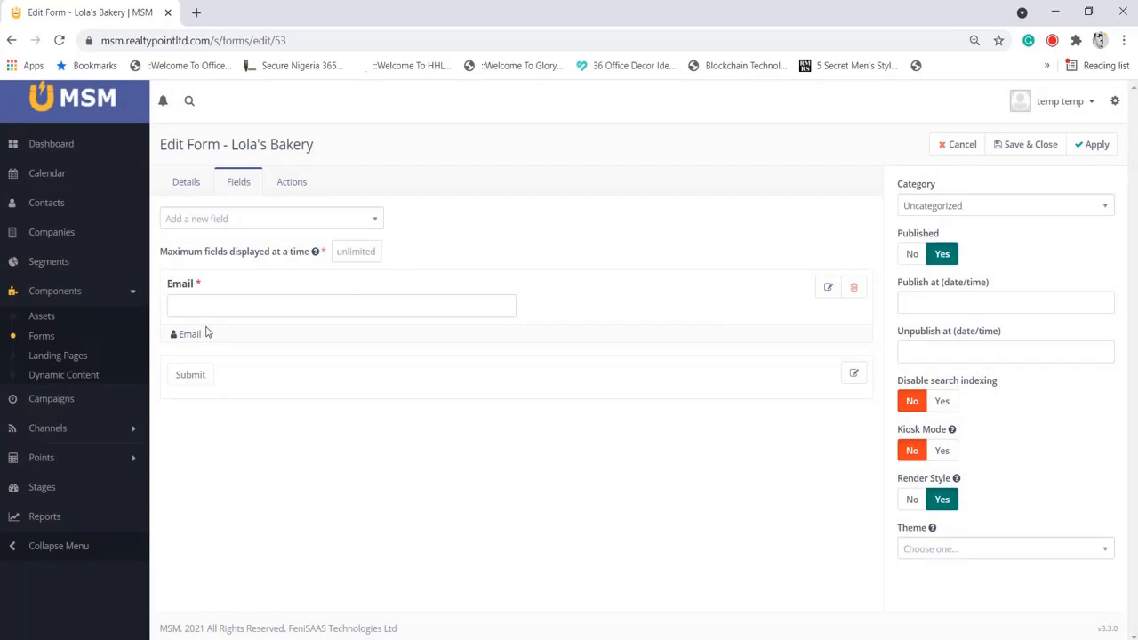
Start a new field of type Text for the form and label it "First name"
{"action": "left_click", "coordinate": [363, 221]}
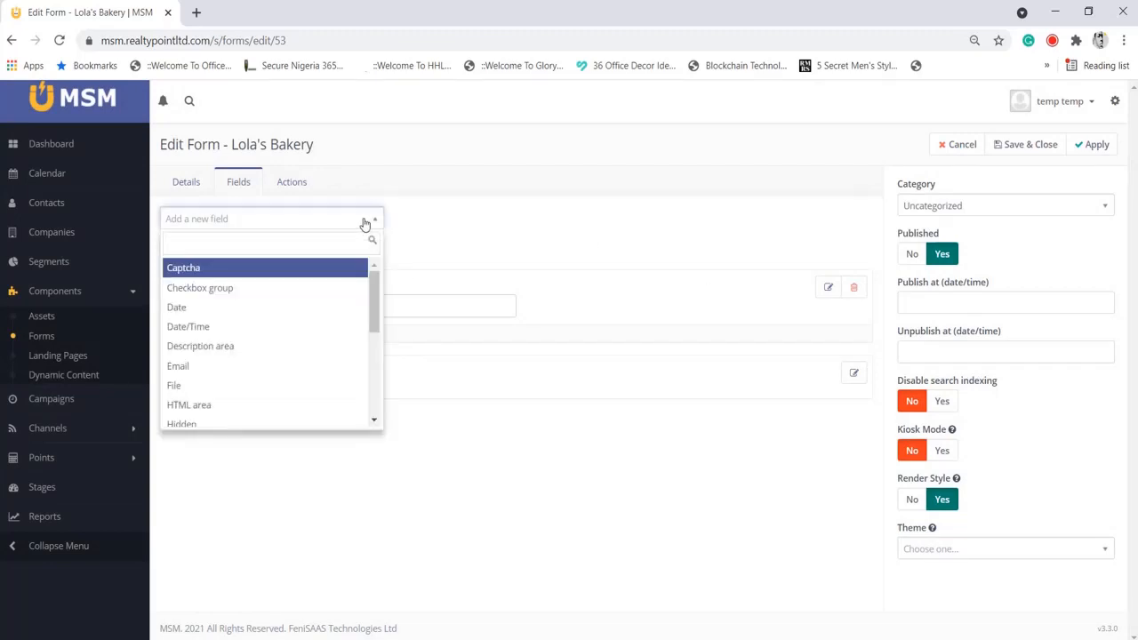
{"action": "left_click_drag", "start_coordinate": [375, 300], "coordinate": [377, 379]}
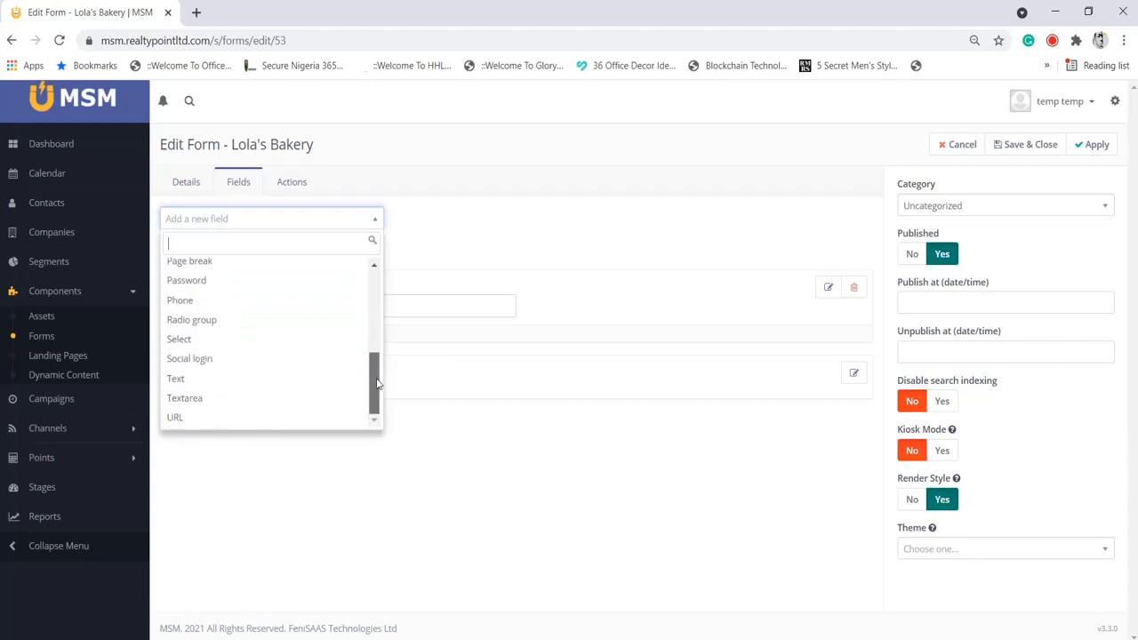
{"action": "left_click", "coordinate": [220, 387]}
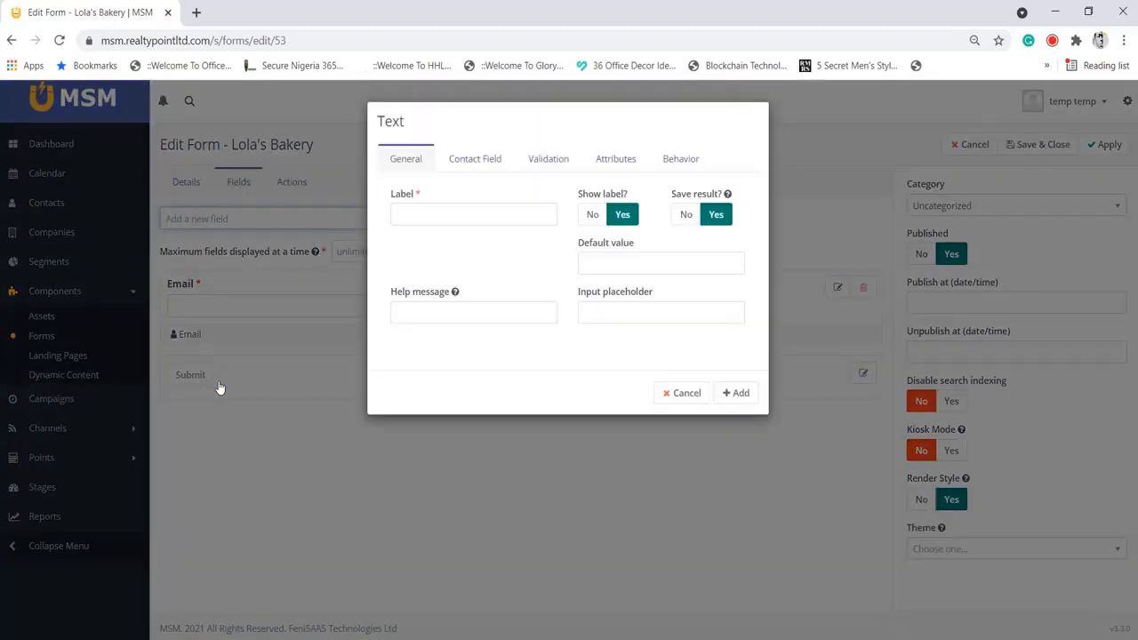
{"action": "left_click", "coordinate": [437, 216]}
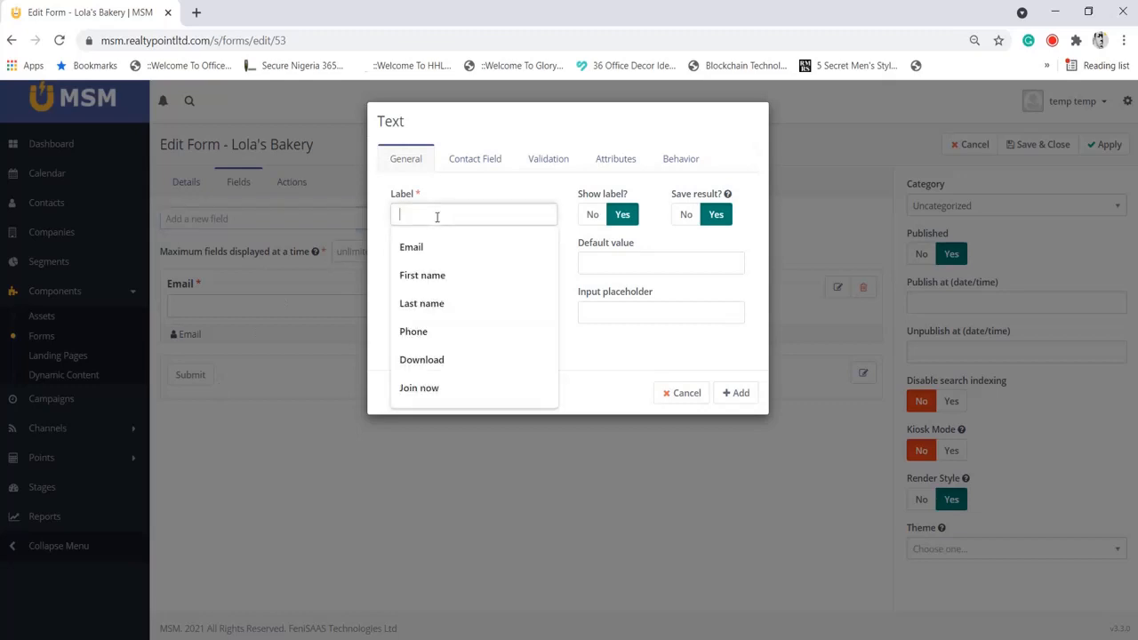
{"action": "type", "text": "Firs"}
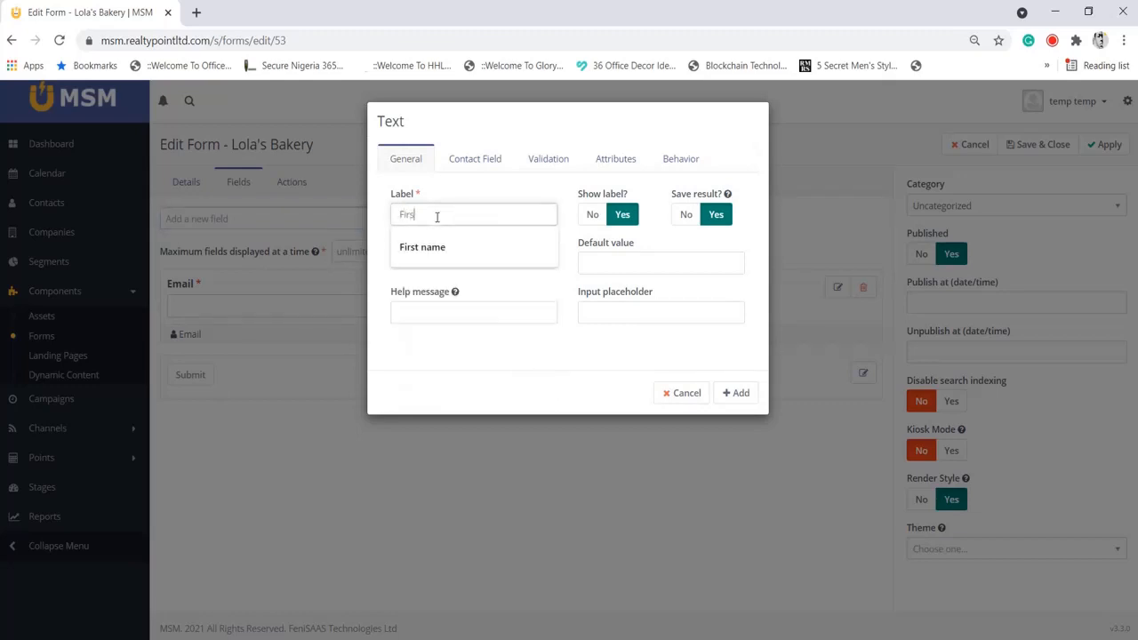
{"action": "type", "text": "t name"}
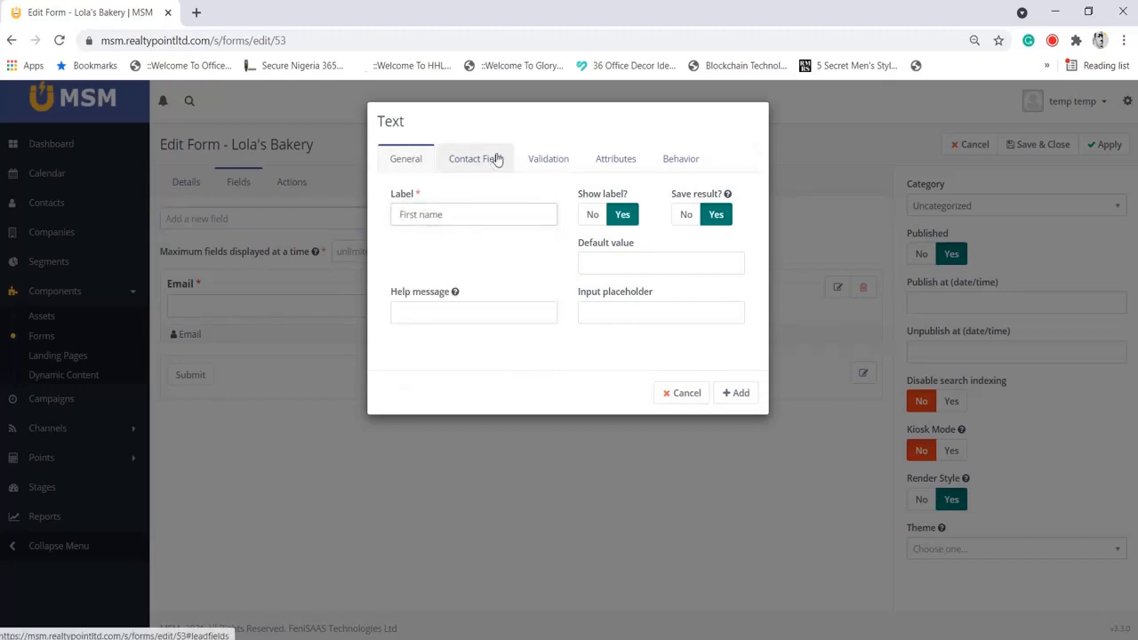
Map the text field to the contact's First Name, make it required and add it to the form
{"action": "left_click", "coordinate": [498, 158]}
{"action": "left_click", "coordinate": [470, 199]}
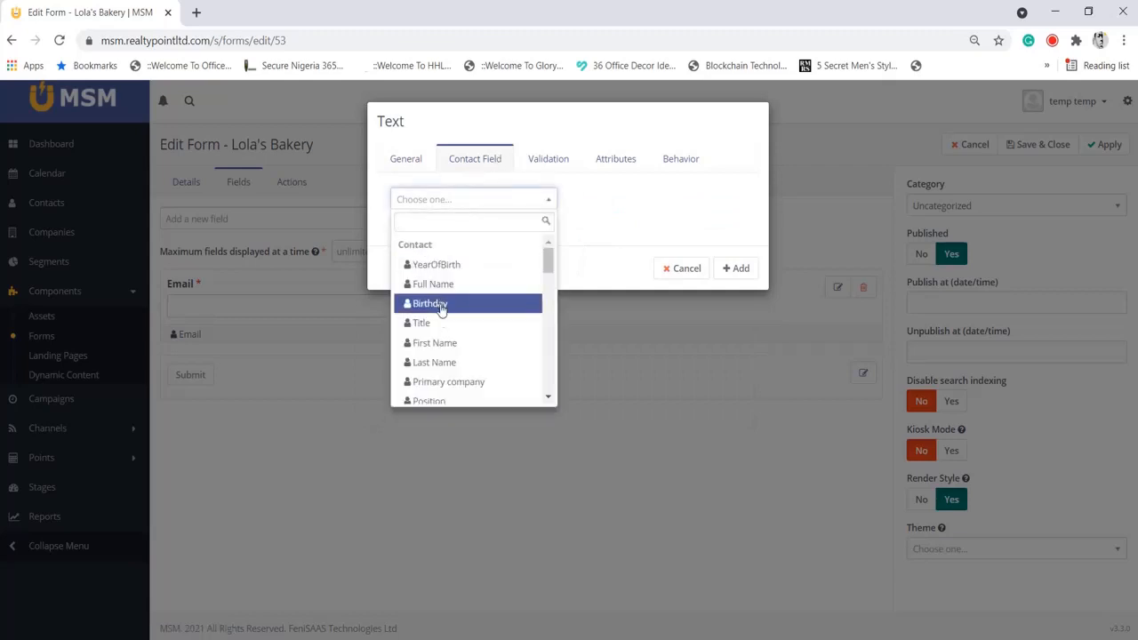
{"action": "left_click", "coordinate": [443, 347]}
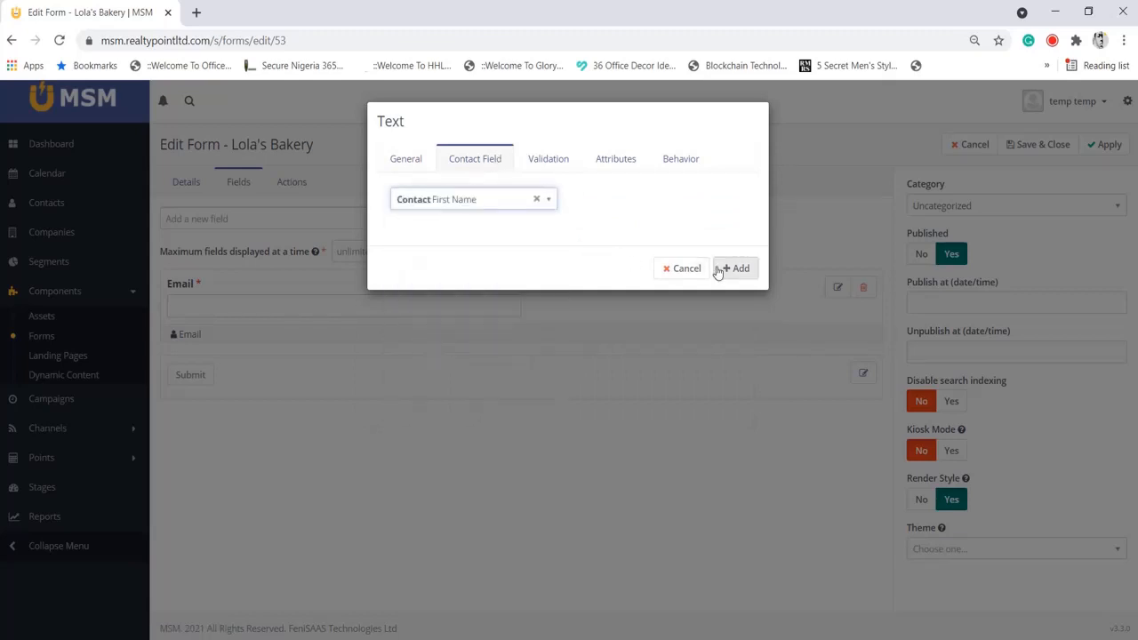
{"action": "left_click", "coordinate": [551, 158]}
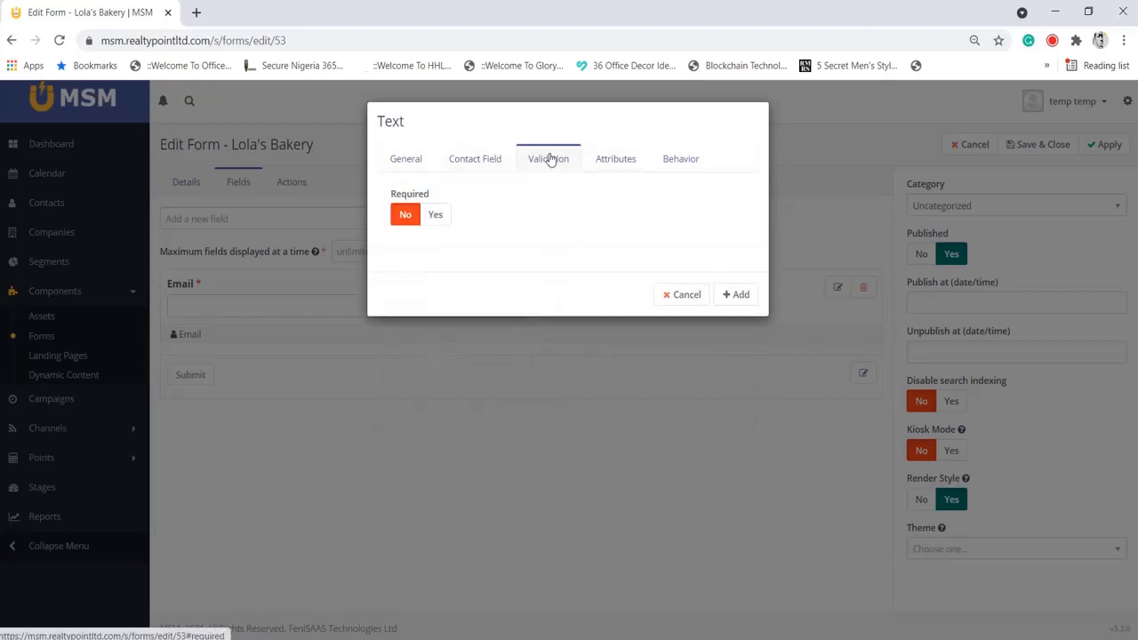
{"action": "left_click", "coordinate": [436, 214]}
{"action": "left_click", "coordinate": [731, 295]}
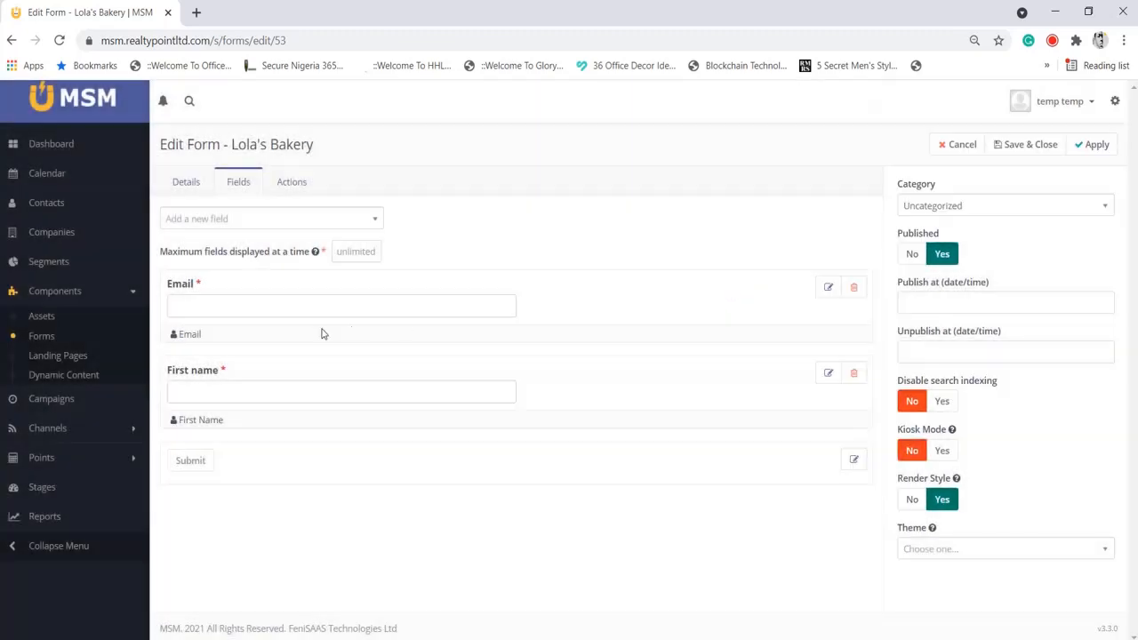
Start a new field of type Text for the form and label it "Last name"
{"action": "left_click", "coordinate": [344, 228]}
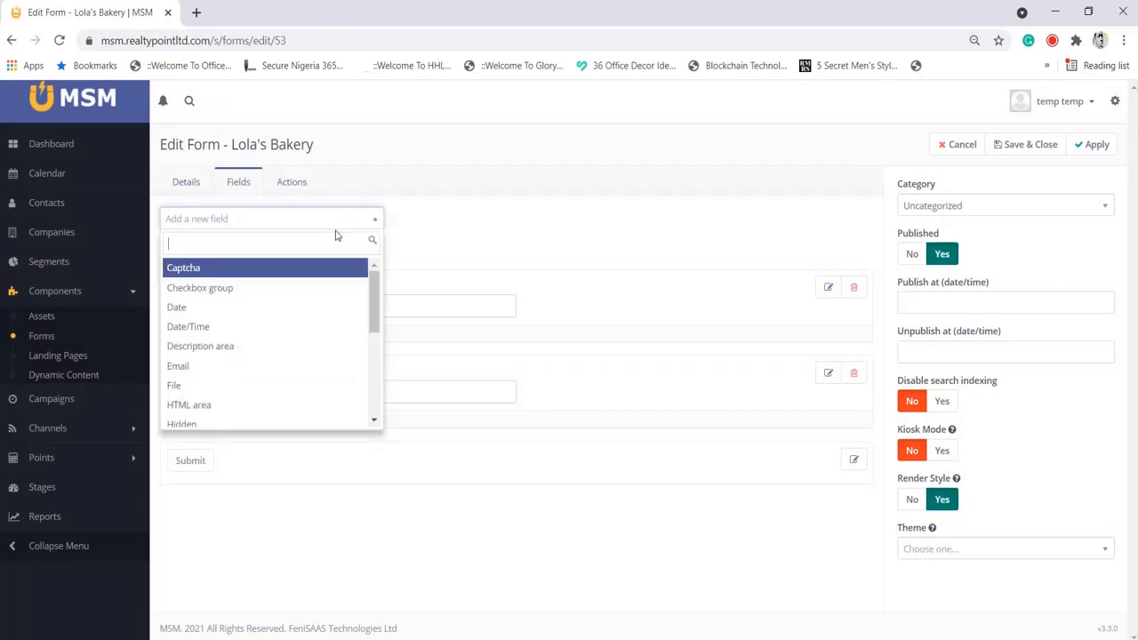
{"action": "left_click_drag", "start_coordinate": [374, 307], "coordinate": [374, 387]}
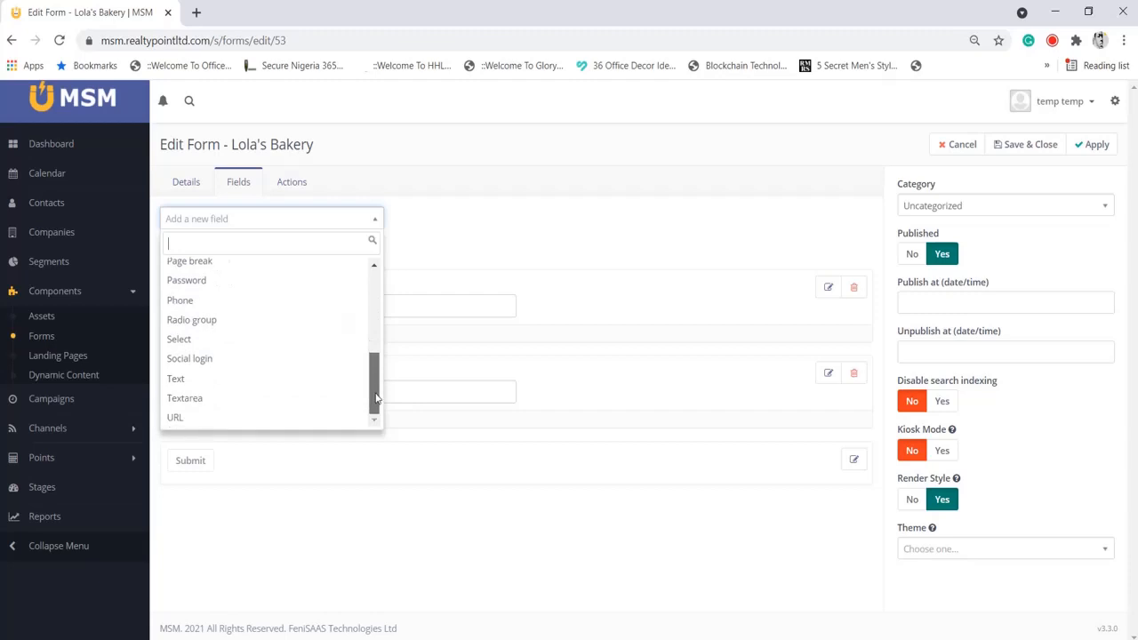
{"action": "left_click", "coordinate": [224, 384]}
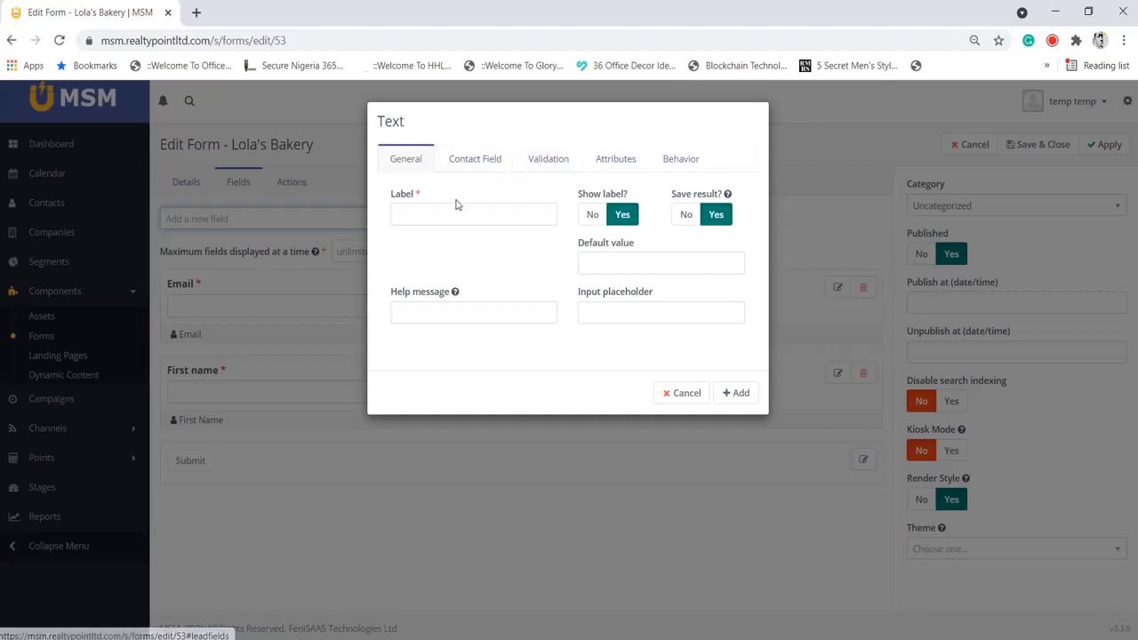
{"action": "left_click", "coordinate": [454, 210]}
{"action": "type", "text": "Las"}
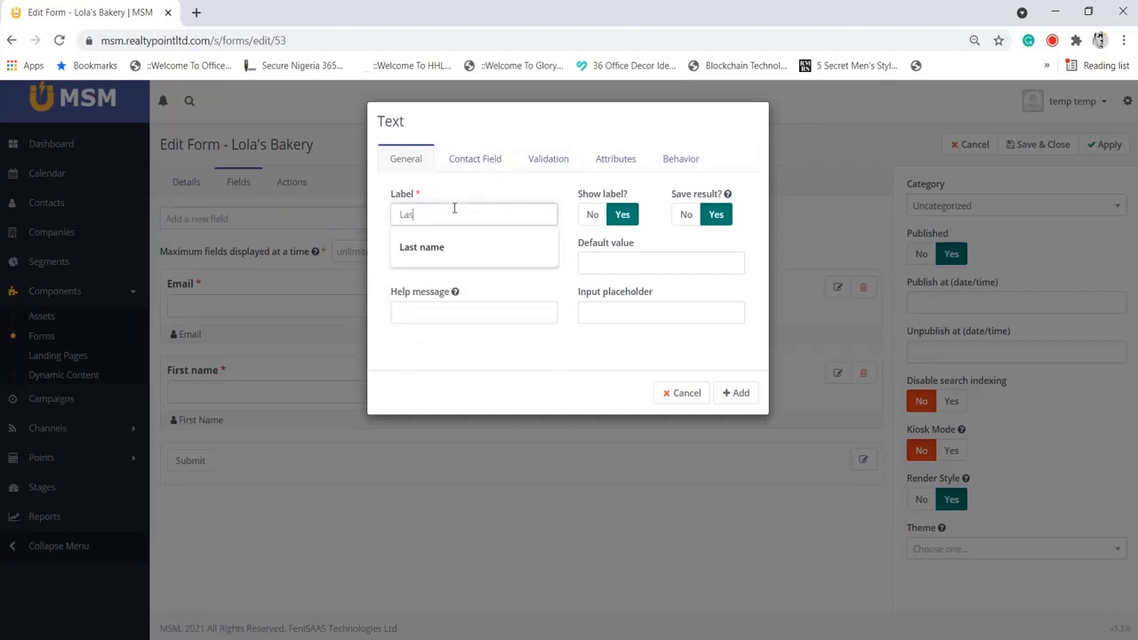
{"action": "type", "text": "t name"}
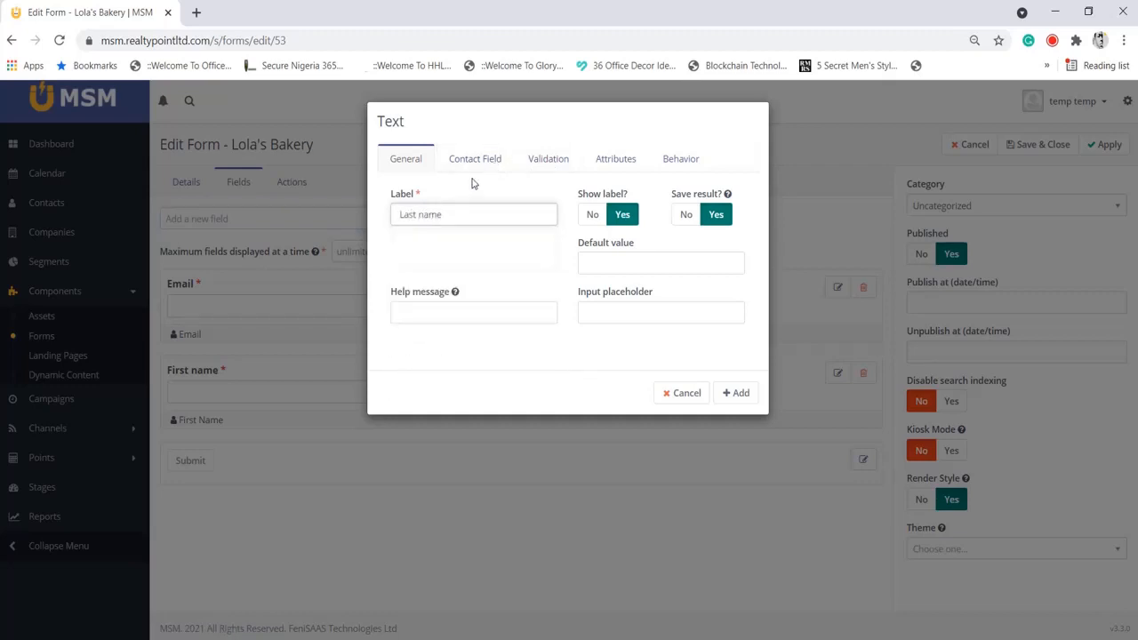
Map the text field to the contact's Last Name, make it required and add it to the form
{"action": "left_click", "coordinate": [480, 172]}
{"action": "left_click", "coordinate": [472, 197]}
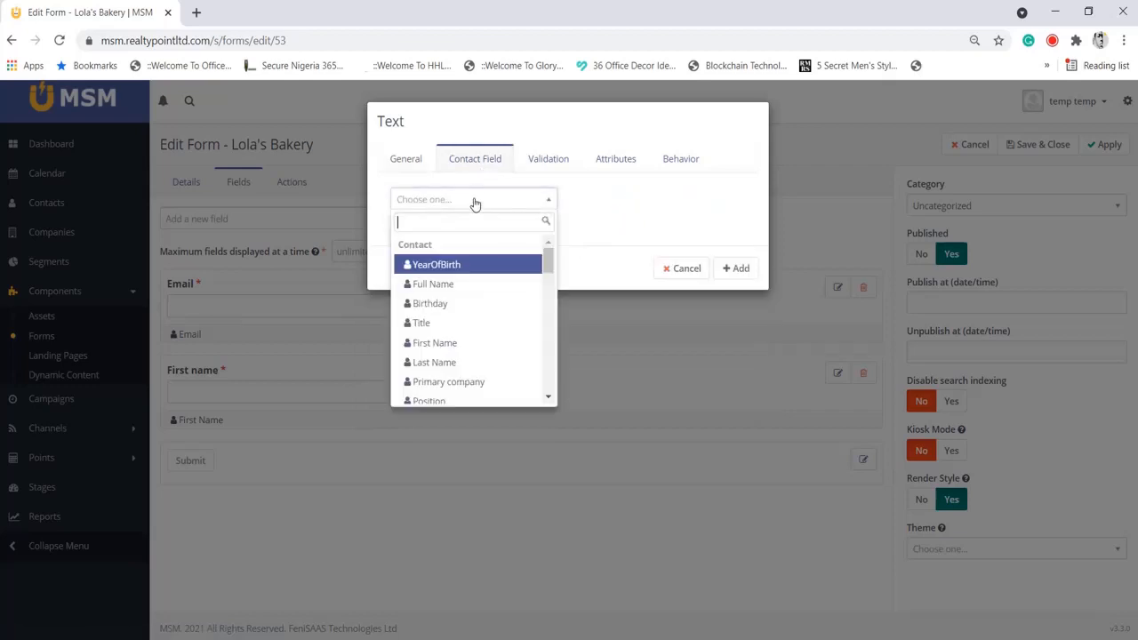
{"action": "left_click", "coordinate": [455, 362]}
{"action": "left_click", "coordinate": [552, 165]}
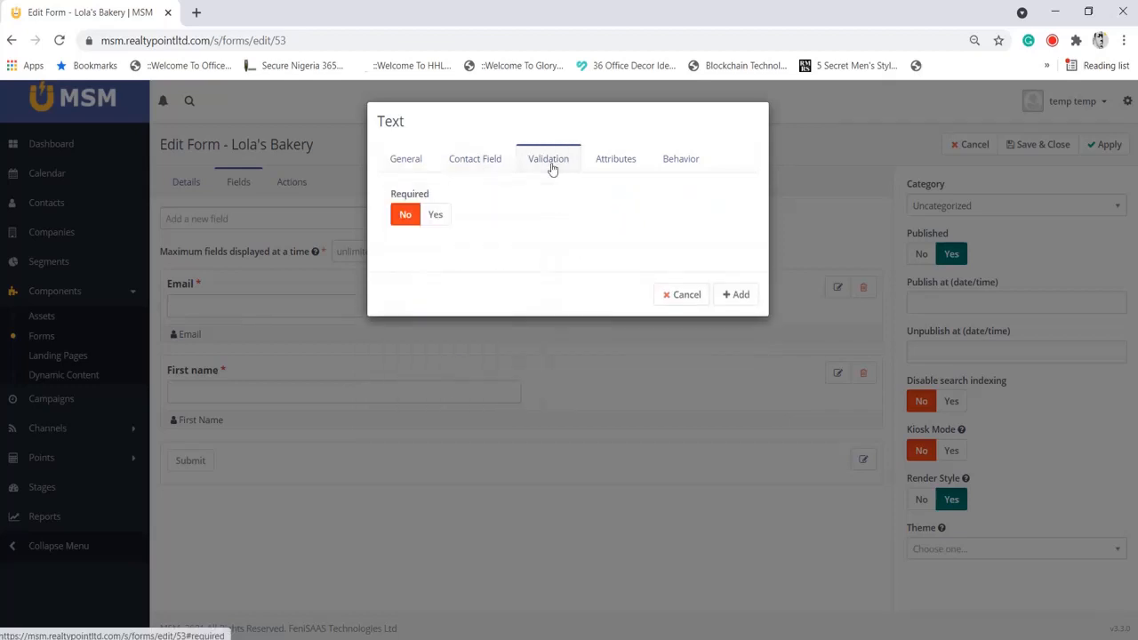
{"action": "left_click", "coordinate": [436, 214]}
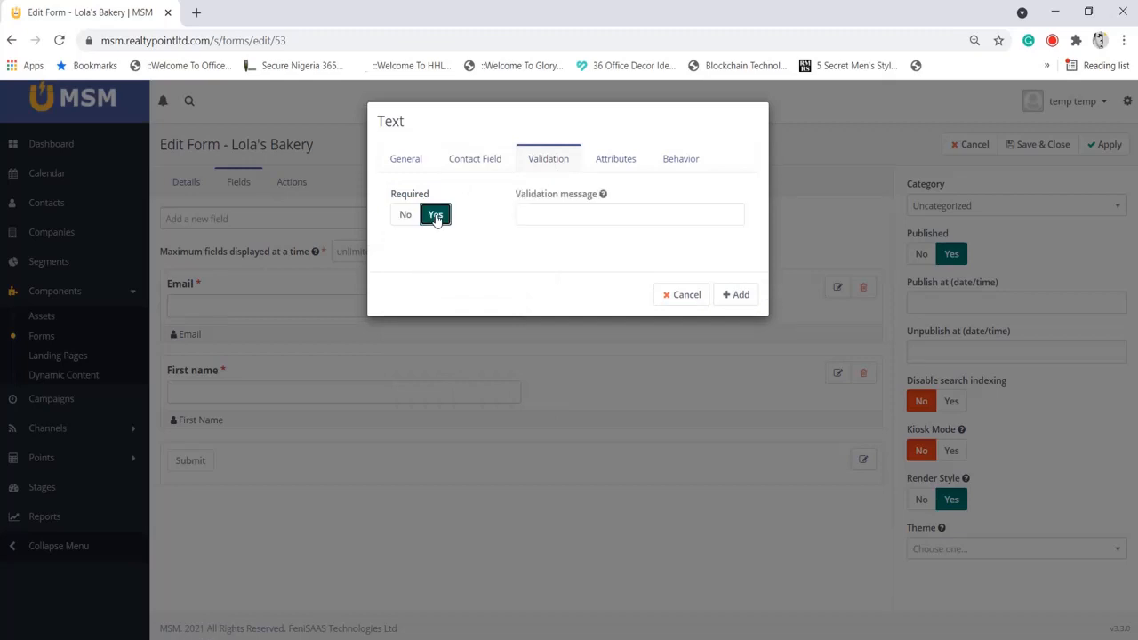
{"action": "left_click", "coordinate": [742, 295]}
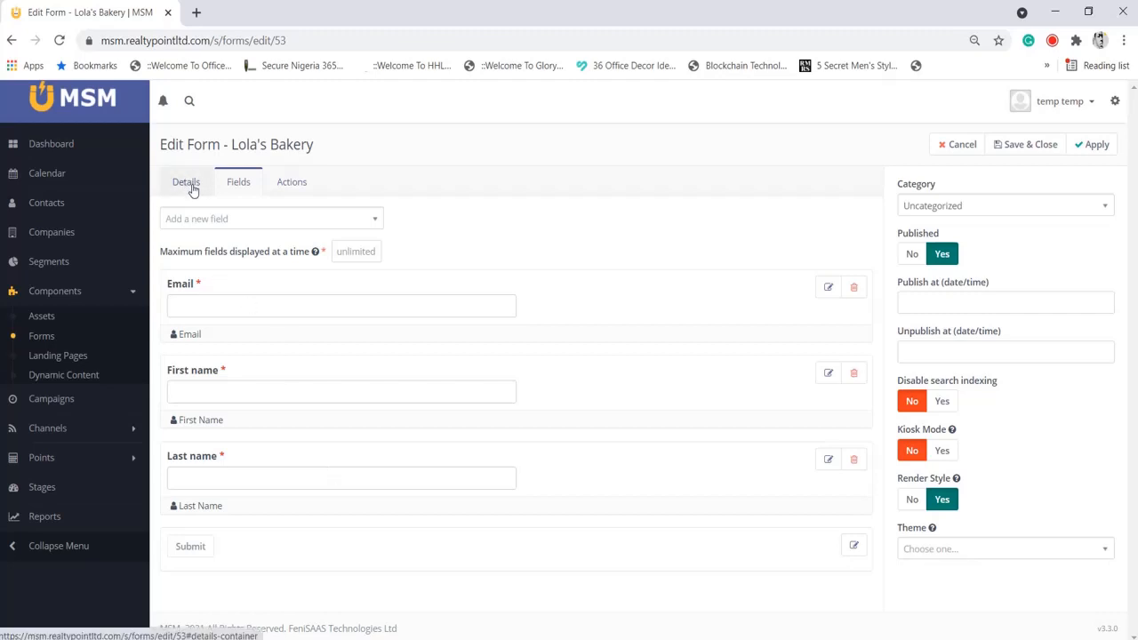
Start a new field of type Checkbox group for the form and label it "Newsletter"
{"action": "left_click", "coordinate": [291, 218]}
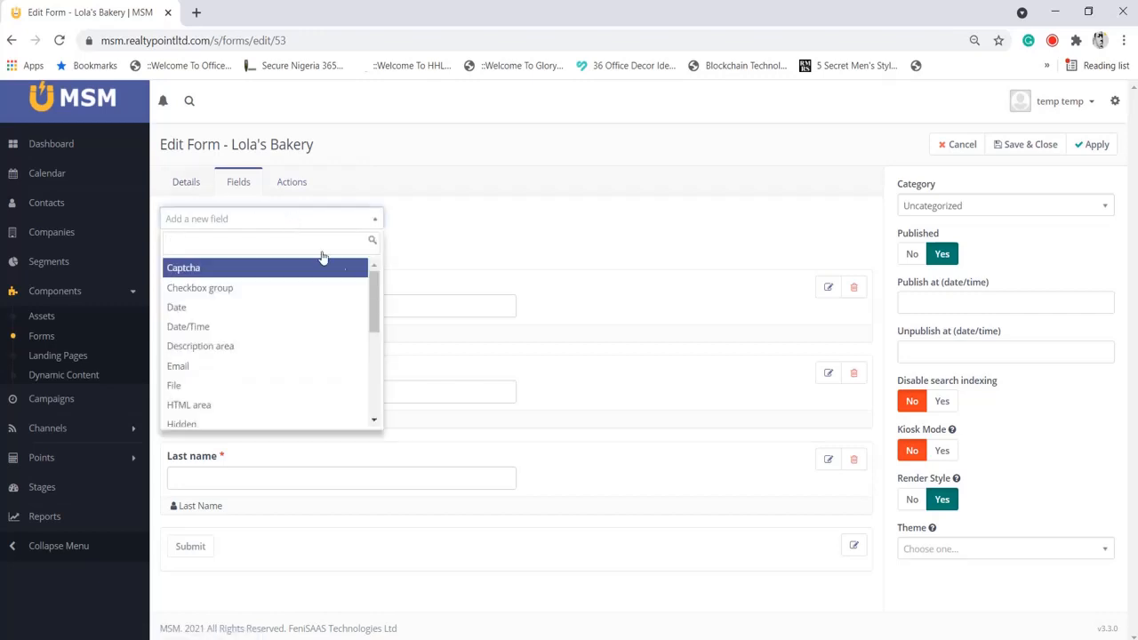
{"action": "left_click", "coordinate": [280, 288]}
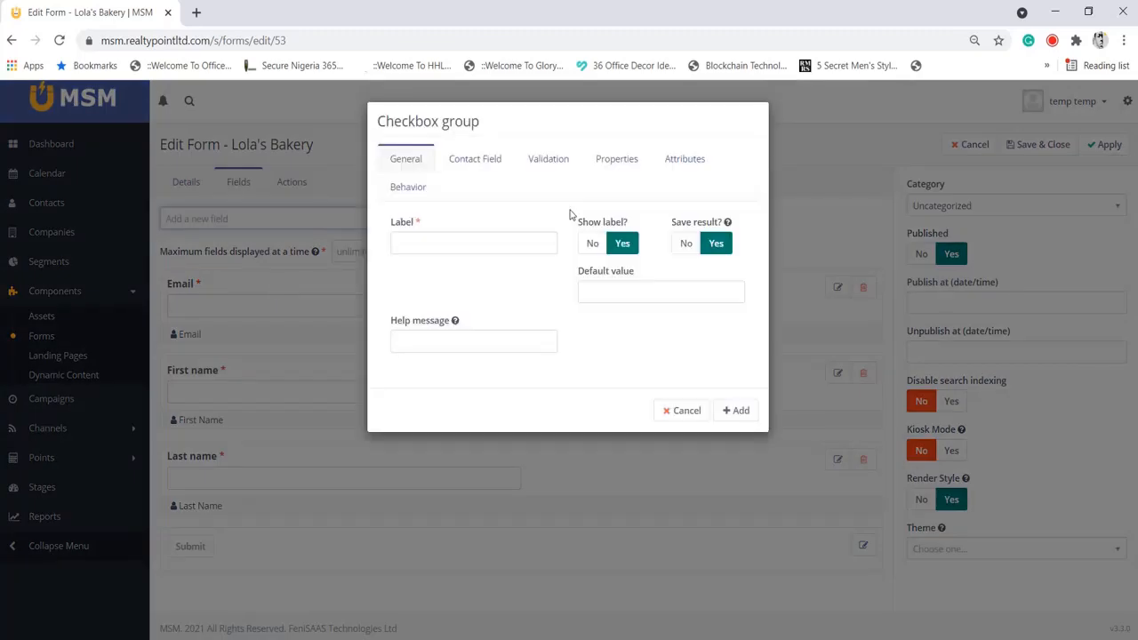
{"action": "left_click", "coordinate": [456, 244]}
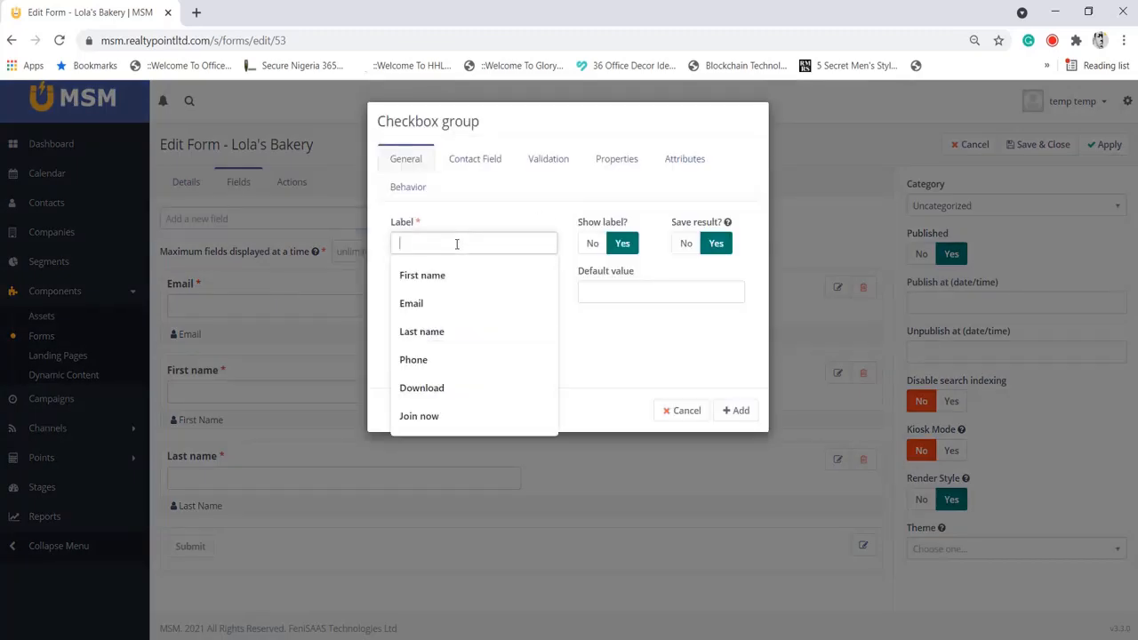
{"action": "type", "text": "Ne"}
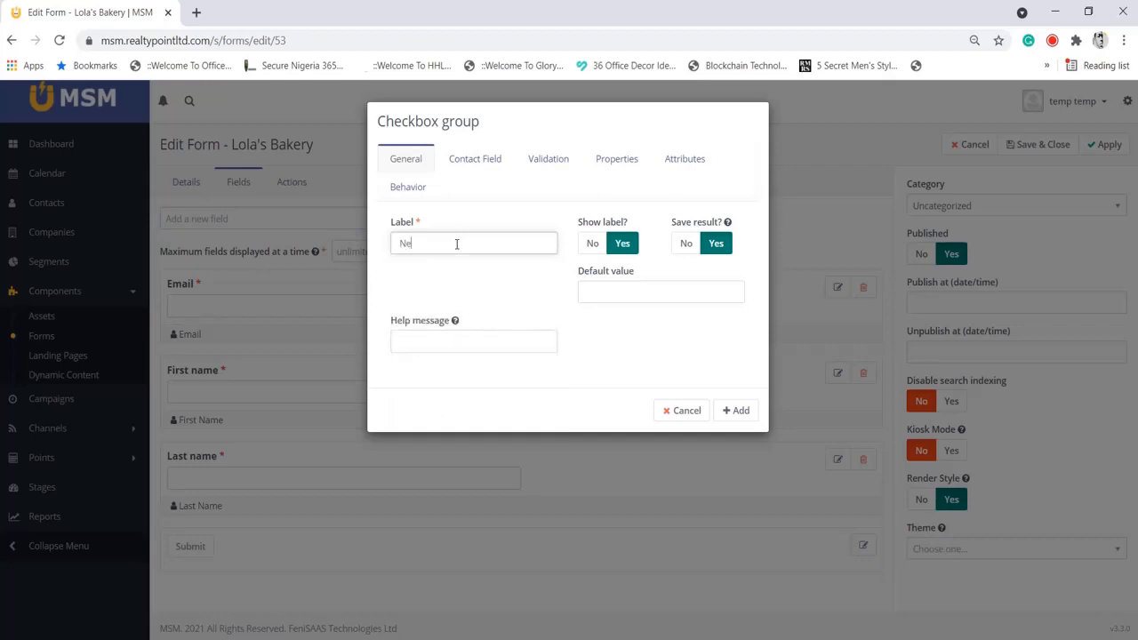
{"action": "type", "text": "wsletter"}
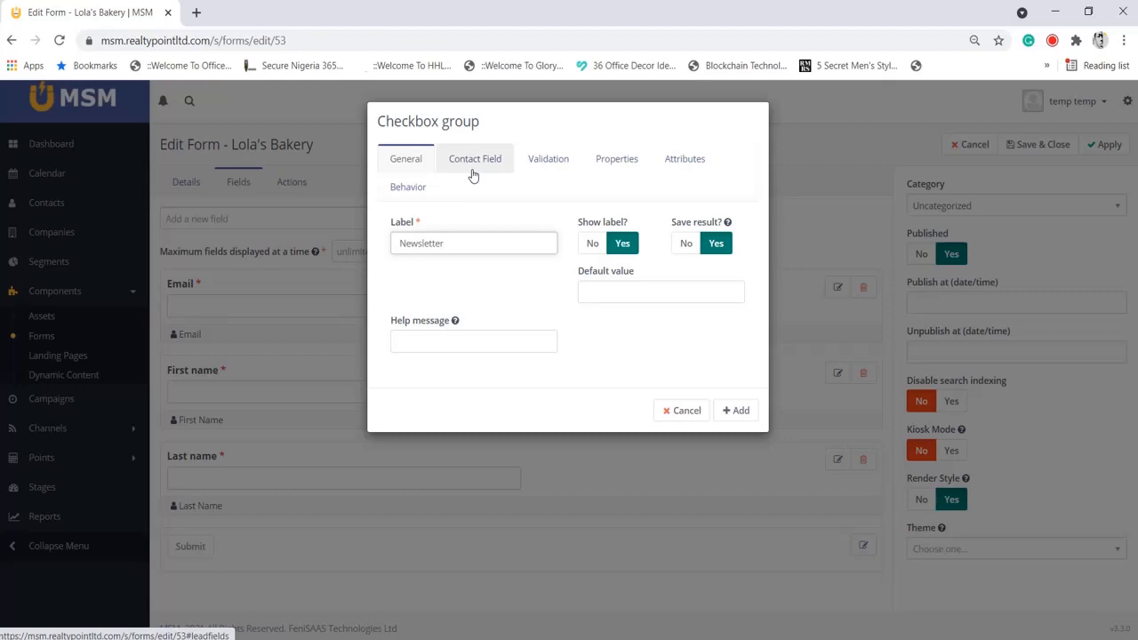
Give the checkbox group a "Newsletter" option with value 0, add the group to the form and save the form without closing it
{"action": "left_click", "coordinate": [542, 169]}
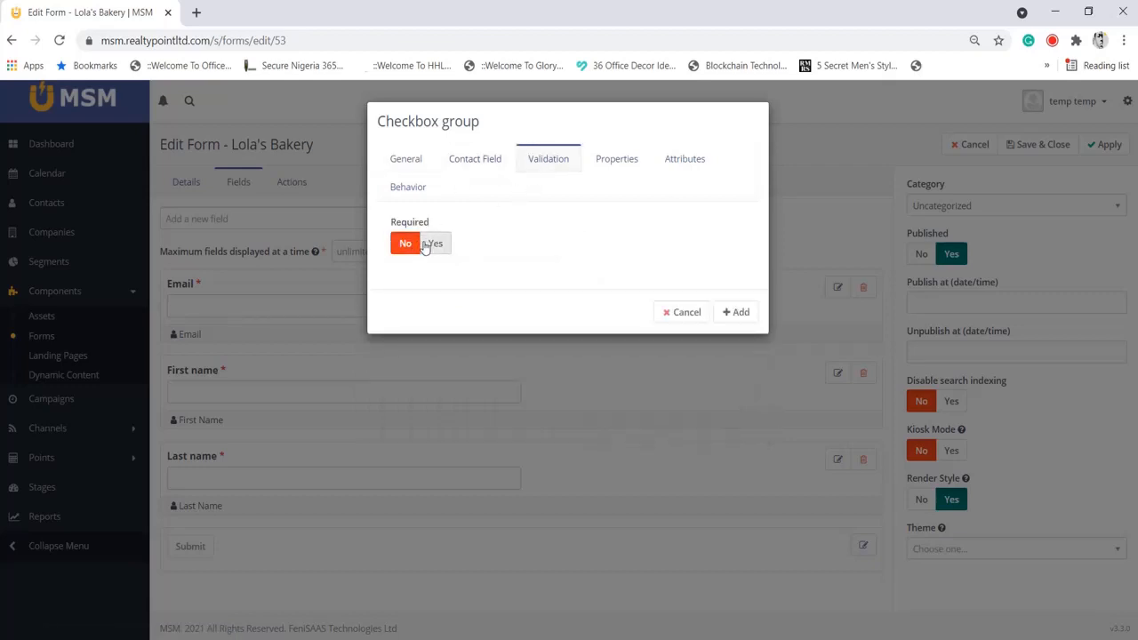
{"action": "left_click", "coordinate": [614, 169]}
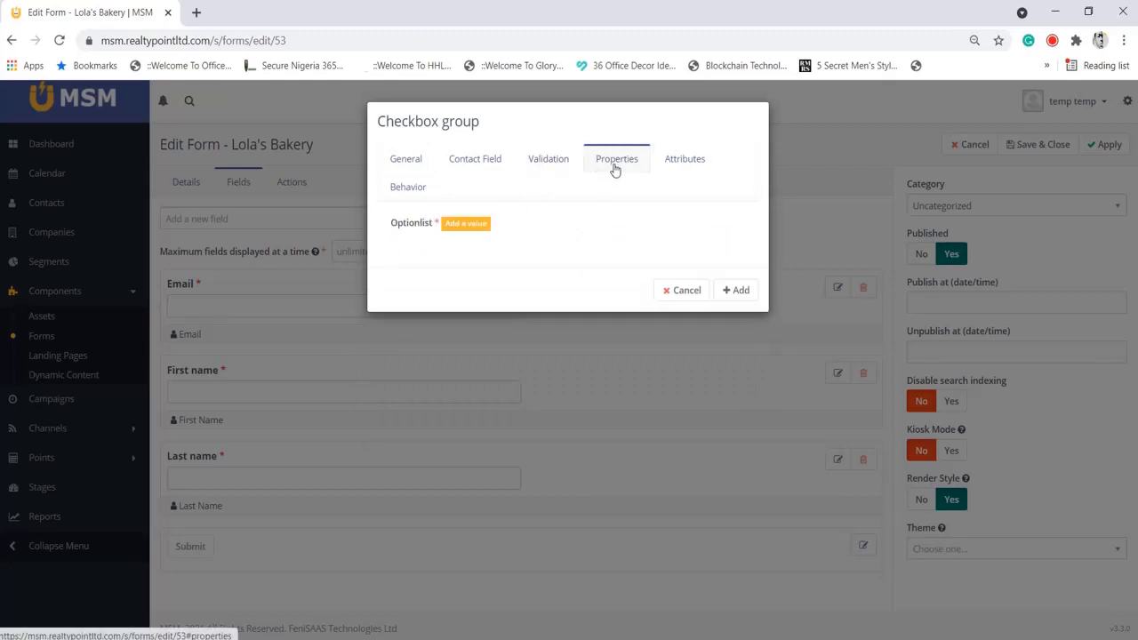
{"action": "left_click", "coordinate": [462, 229]}
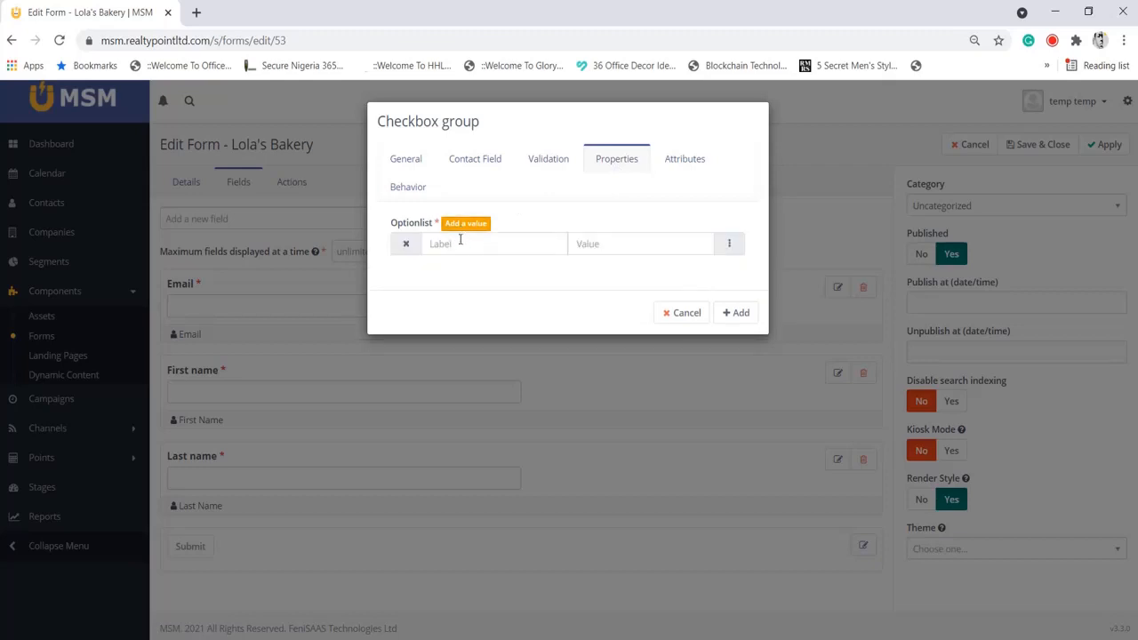
{"action": "left_click", "coordinate": [460, 240]}
{"action": "type", "text": "N"}
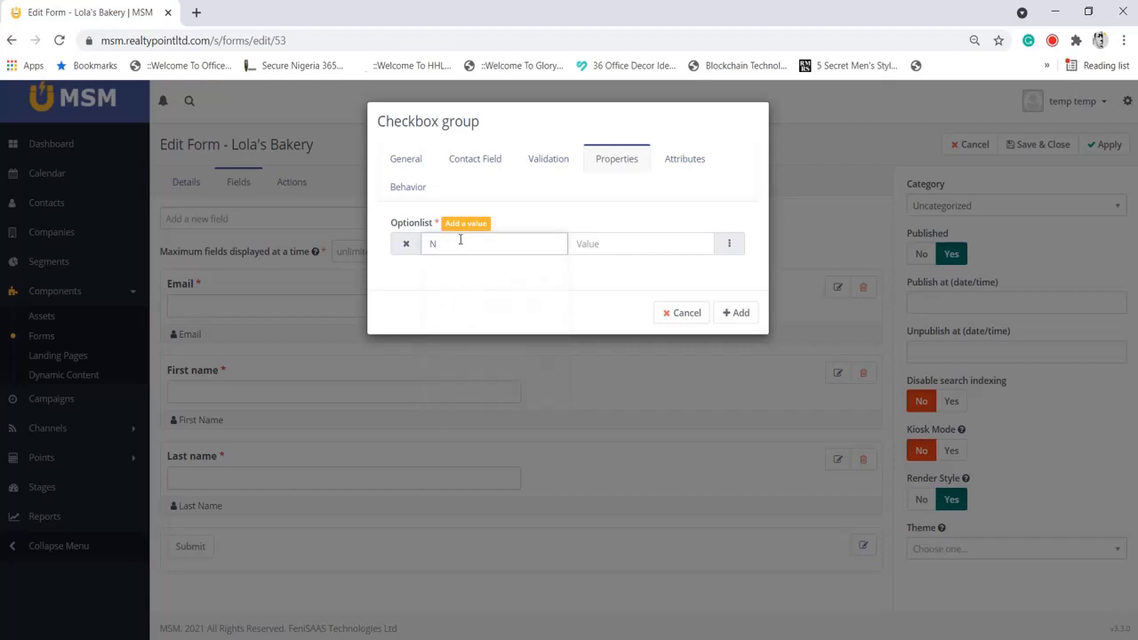
{"action": "type", "text": "ewsletter"}
{"action": "left_click", "coordinate": [659, 235]}
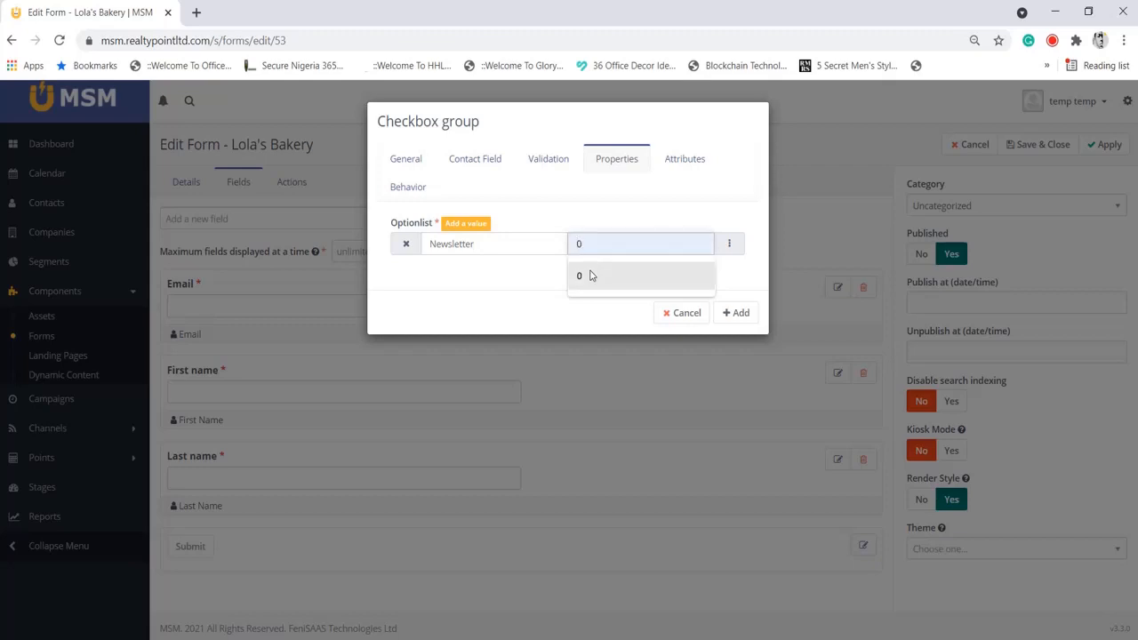
{"action": "left_click", "coordinate": [590, 275]}
{"action": "left_click", "coordinate": [620, 218]}
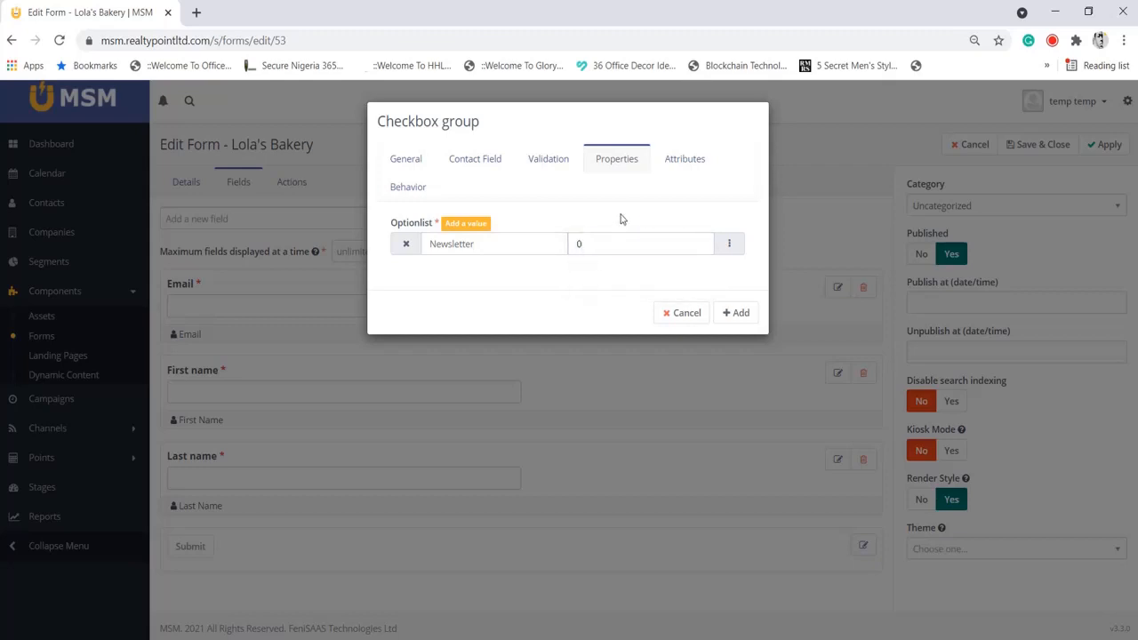
{"action": "left_click", "coordinate": [738, 313]}
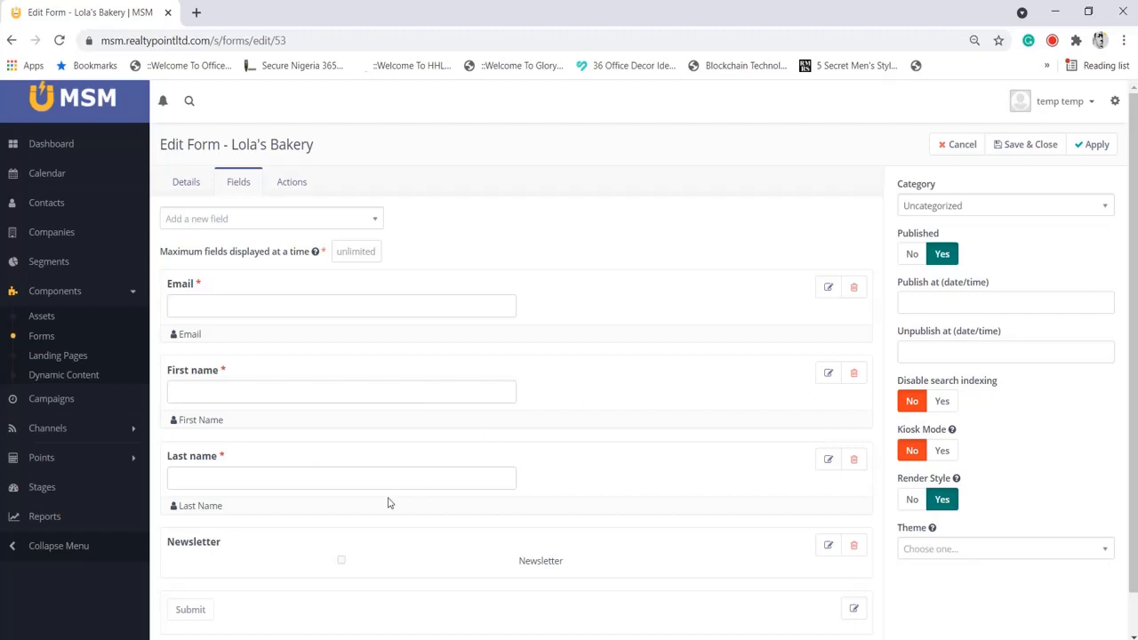
{"action": "left_click", "coordinate": [1106, 154]}
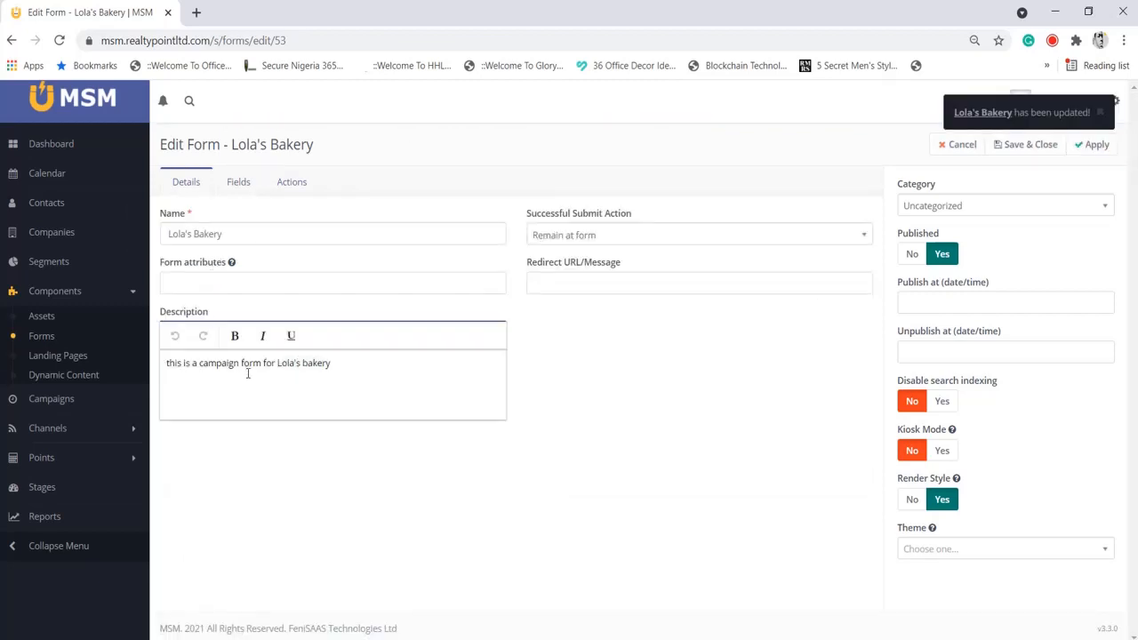
Set the form's redirect message to "Thank you for your info" and apply the change
{"action": "left_click", "coordinate": [590, 281]}
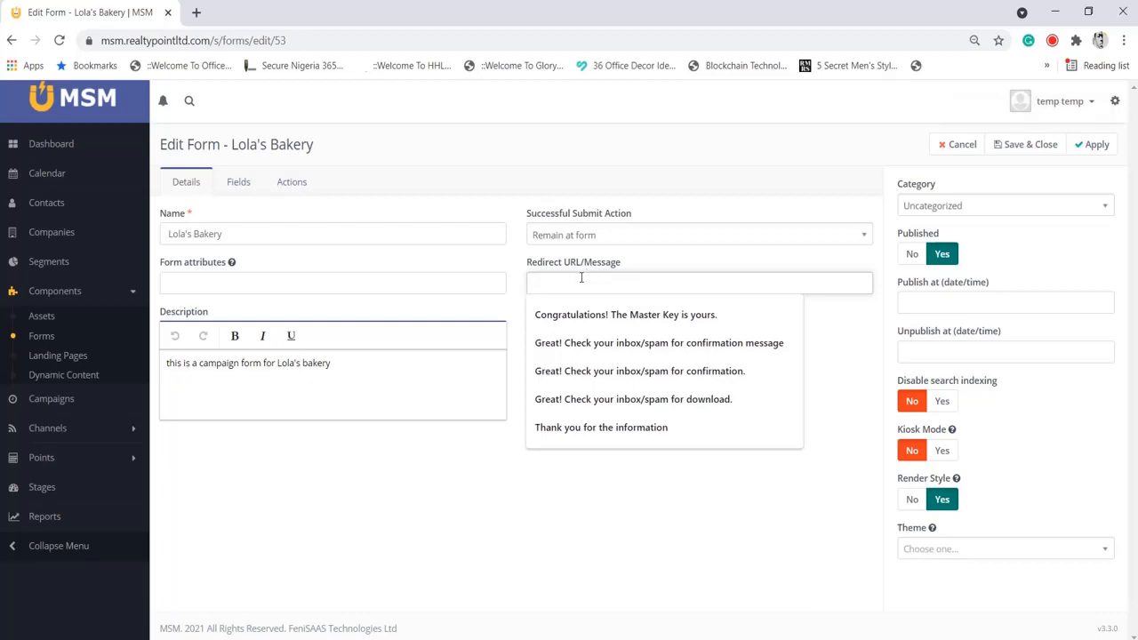
{"action": "left_click", "coordinate": [542, 472]}
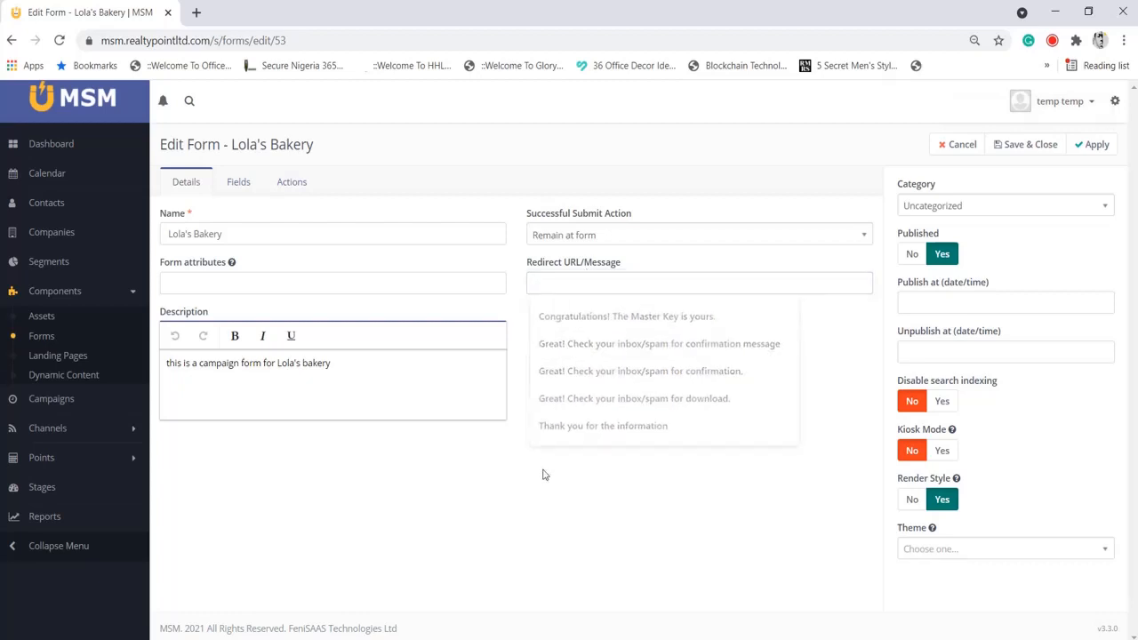
{"action": "left_click", "coordinate": [538, 283]}
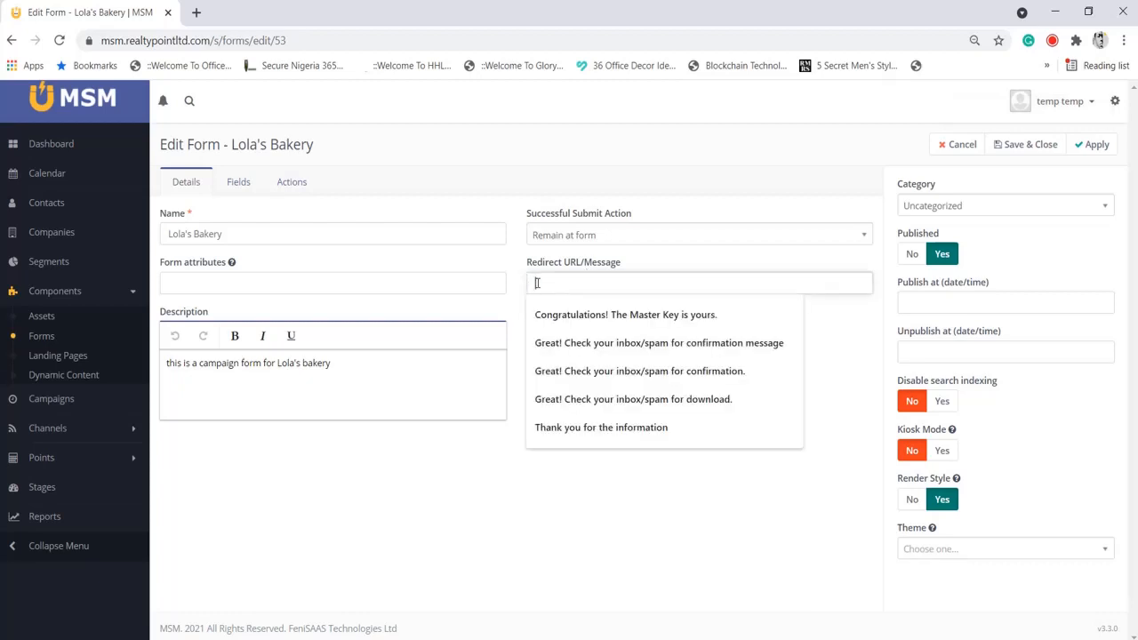
{"action": "type", "text": "Thank "}
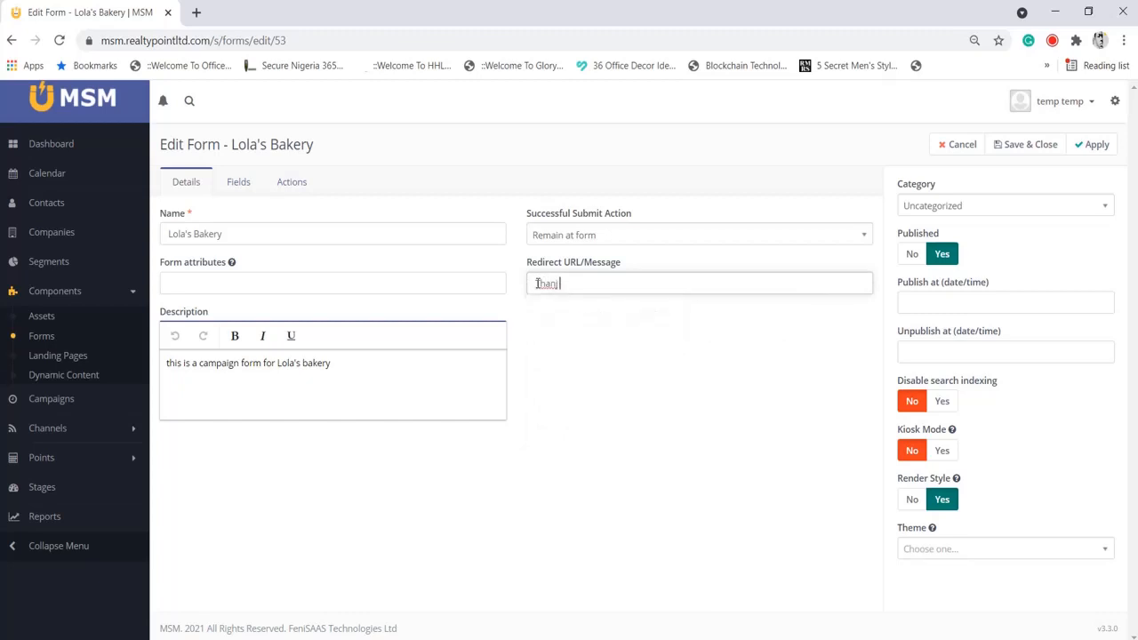
{"action": "type", "text": "you f"}
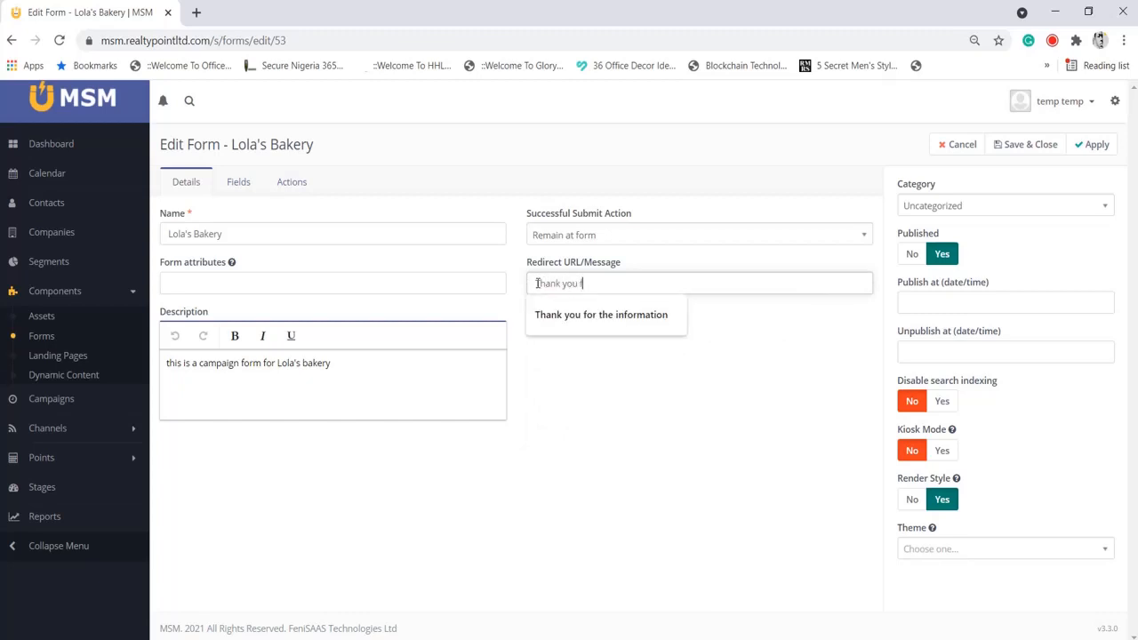
{"action": "type", "text": "or your"}
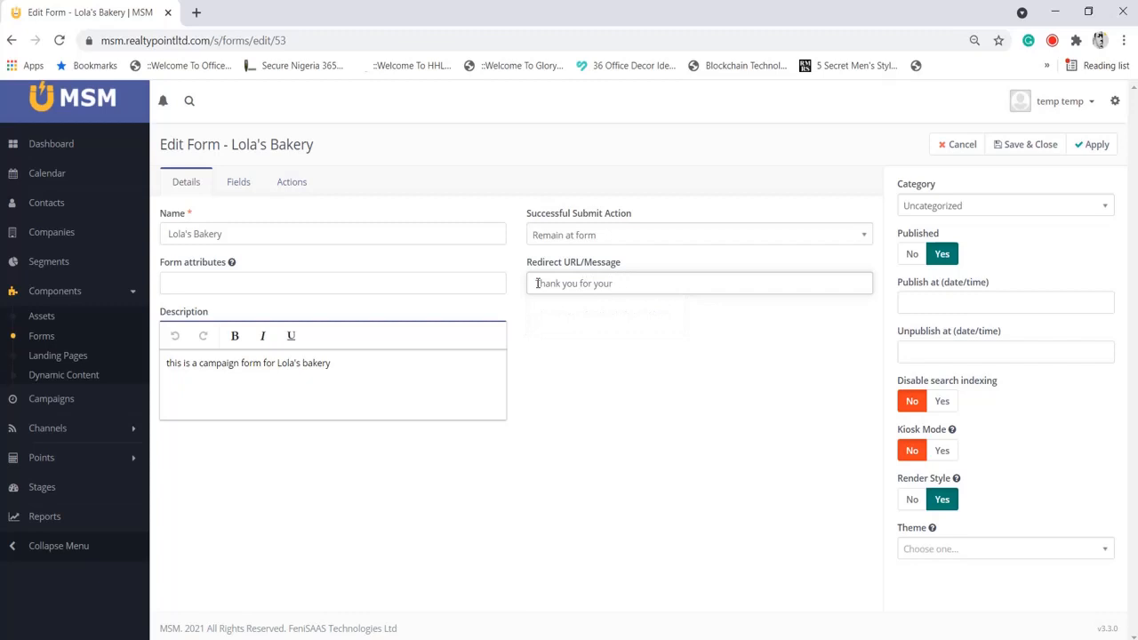
{"action": "type", "text": " info"}
{"action": "left_click", "coordinate": [1086, 144]}
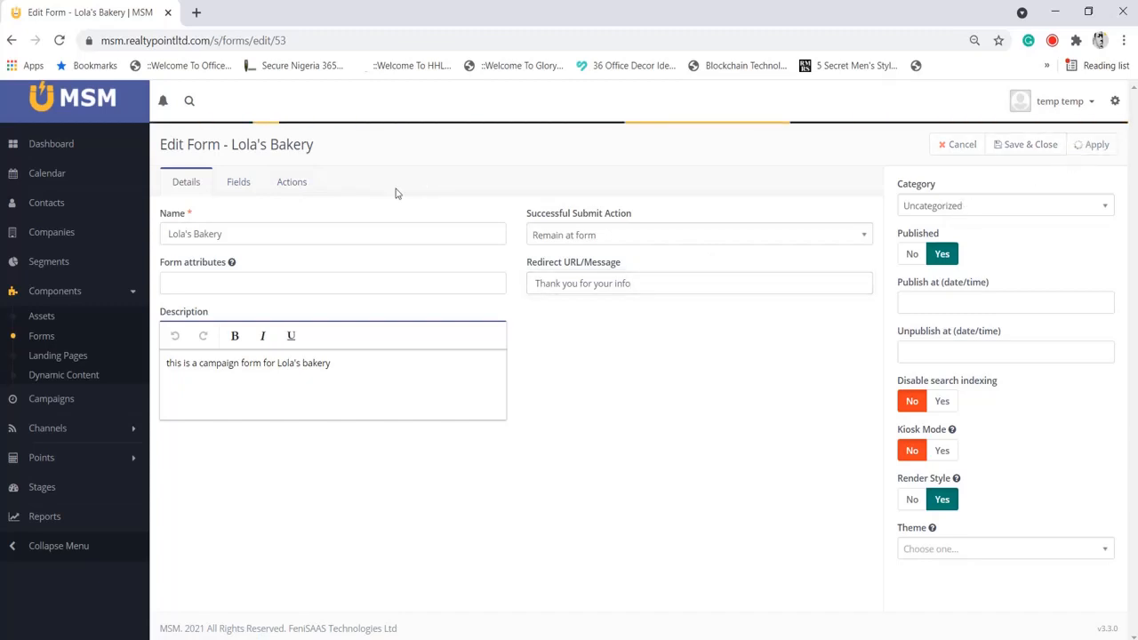
Examine which submit actions can be added to the form, without choosing any
{"action": "left_click", "coordinate": [297, 186]}
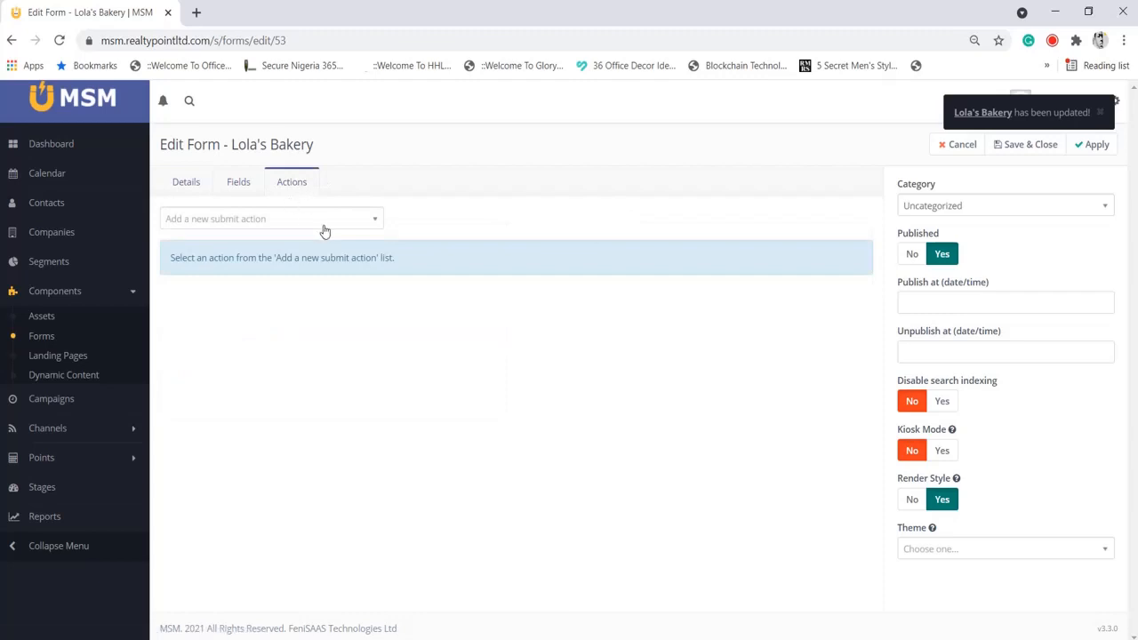
{"action": "left_click", "coordinate": [326, 224]}
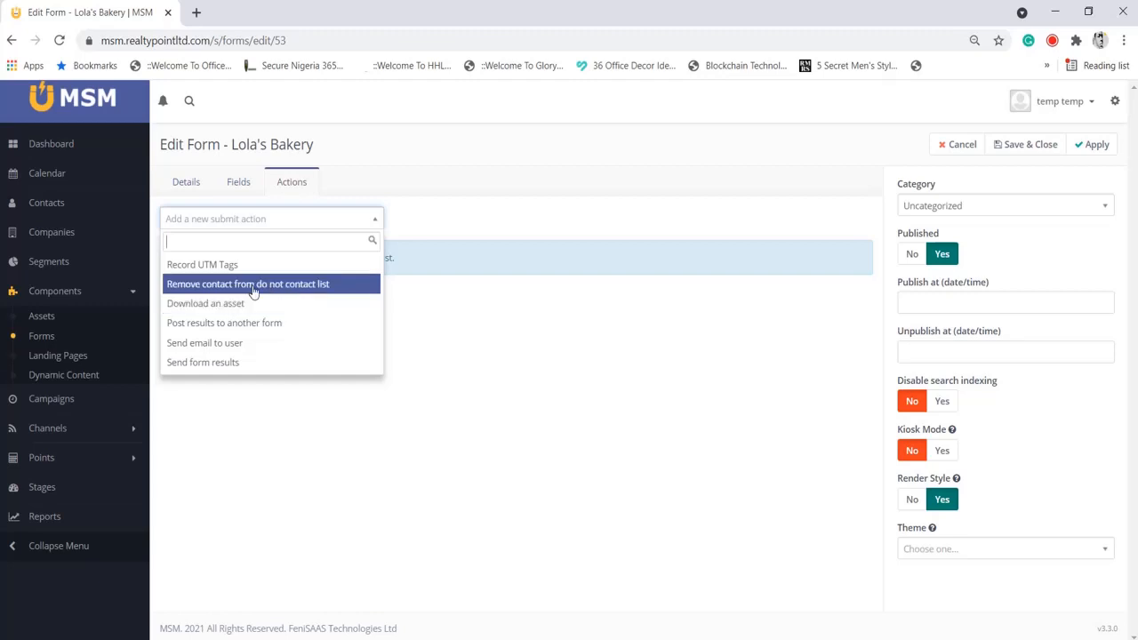
{"action": "left_click", "coordinate": [463, 331]}
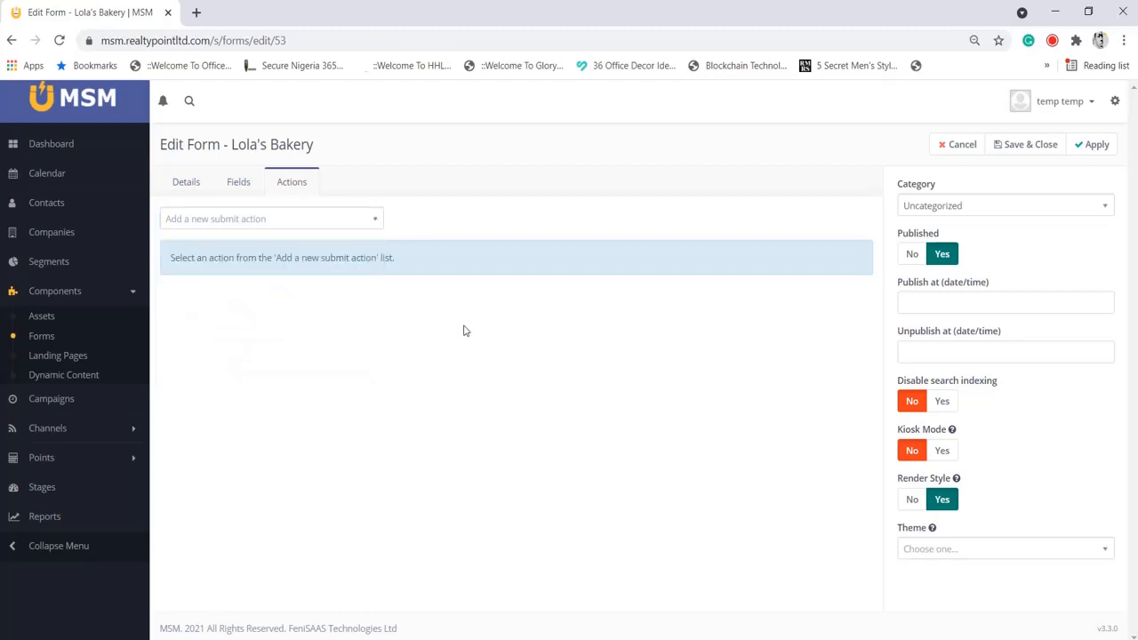
{"action": "left_click", "coordinate": [287, 225]}
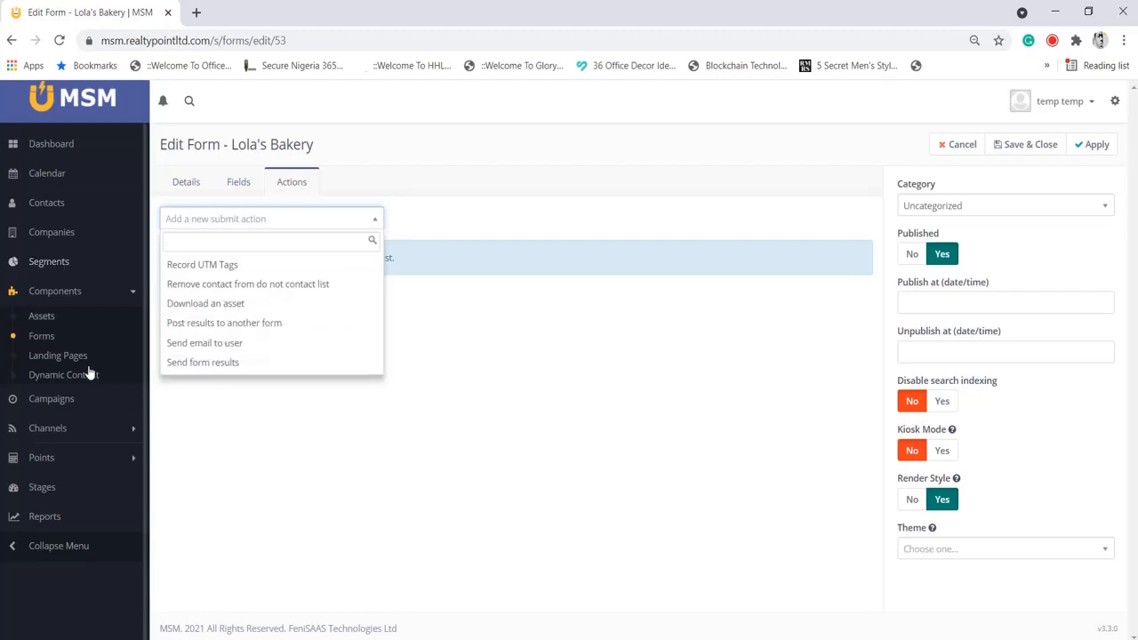
{"action": "left_click", "coordinate": [249, 496]}
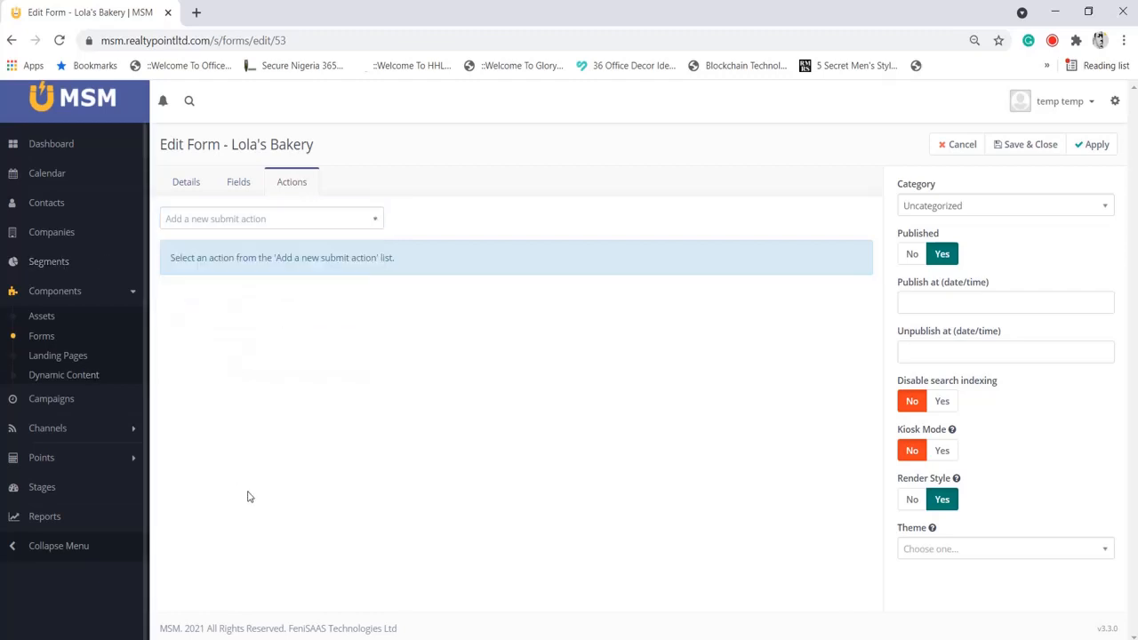
Start a new landing page and choose the HowdyV1 theme for it
{"action": "left_click", "coordinate": [81, 361]}
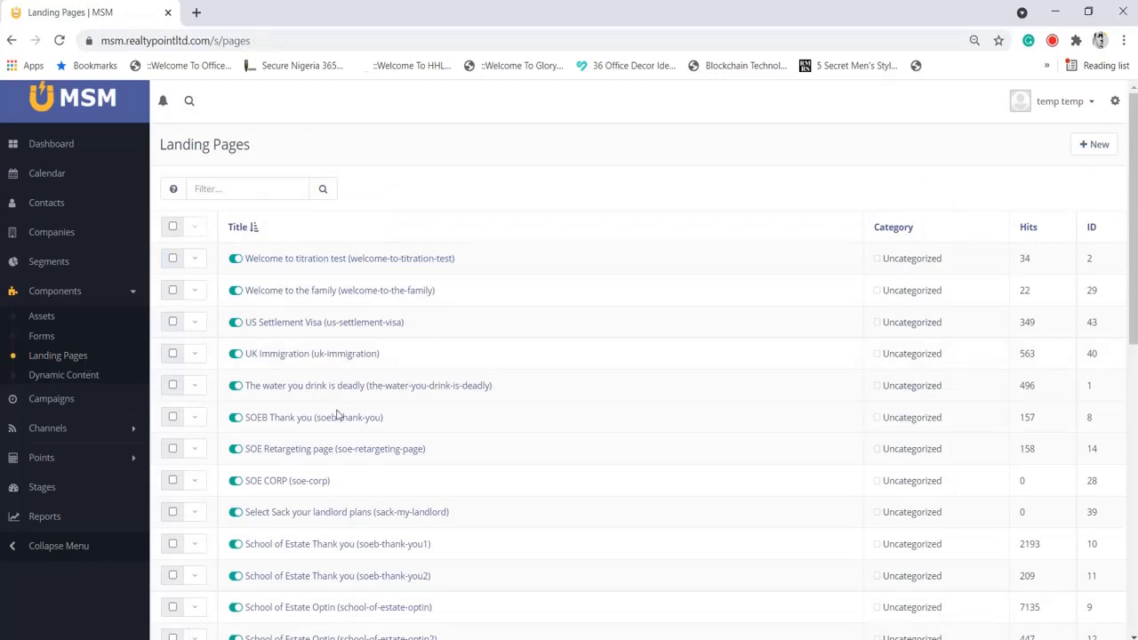
{"action": "left_click", "coordinate": [1092, 146]}
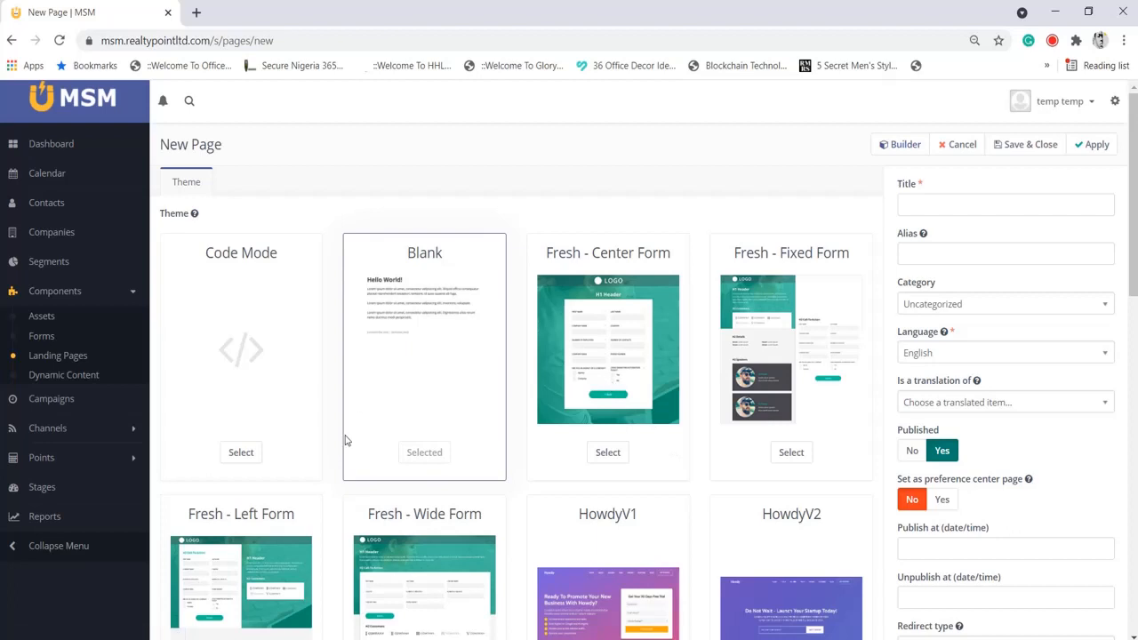
{"action": "scroll", "coordinate": [345, 440], "scroll_direction": "down", "scroll_amount": 1}
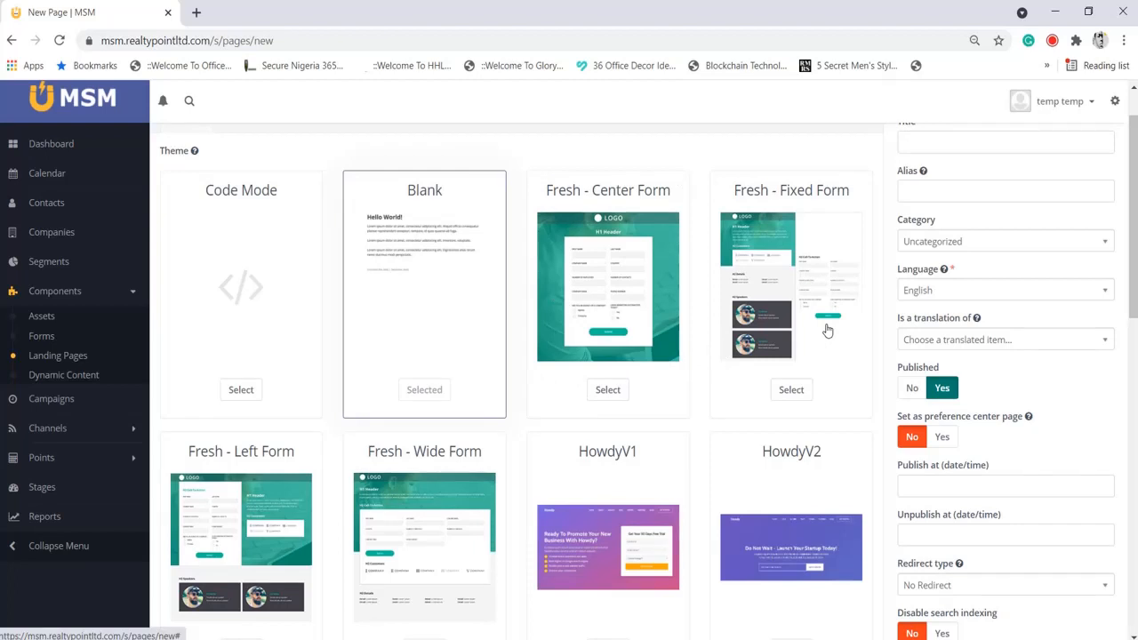
{"action": "scroll", "coordinate": [827, 330], "scroll_direction": "down", "scroll_amount": 1}
{"action": "scroll", "coordinate": [827, 330], "scroll_direction": "down", "scroll_amount": 1}
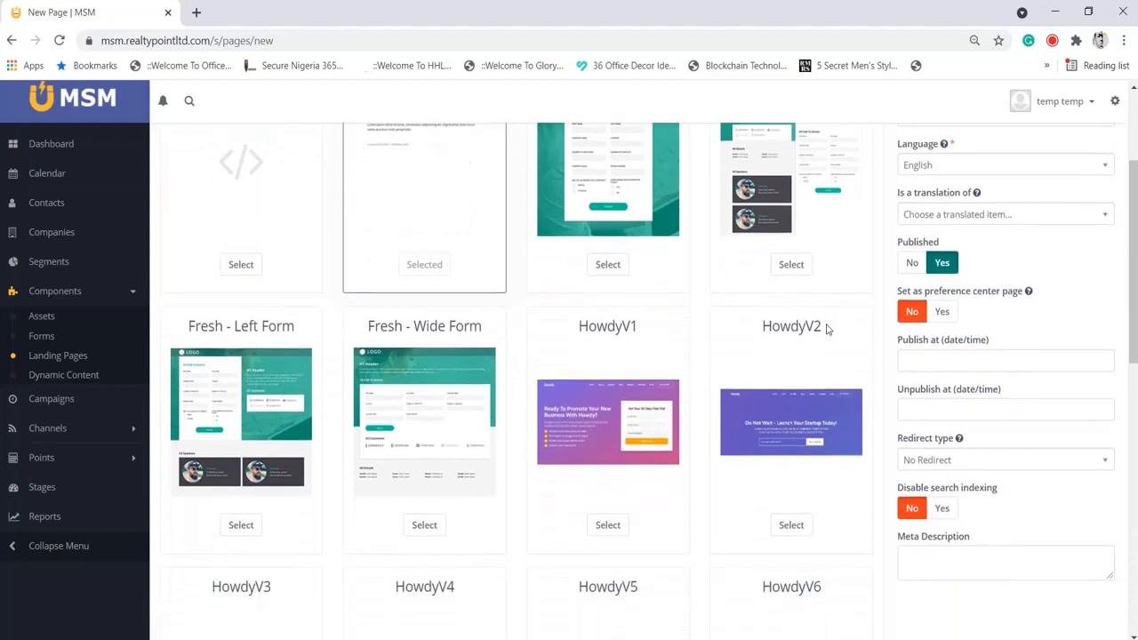
{"action": "scroll", "coordinate": [827, 330], "scroll_direction": "up", "scroll_amount": 1}
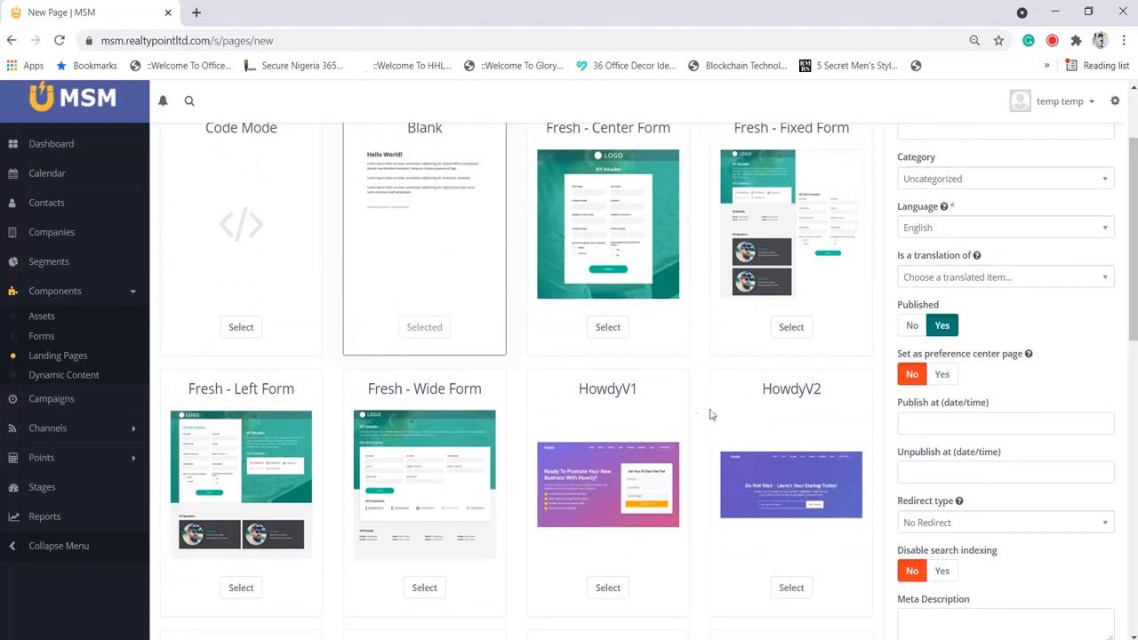
{"action": "left_click", "coordinate": [608, 587]}
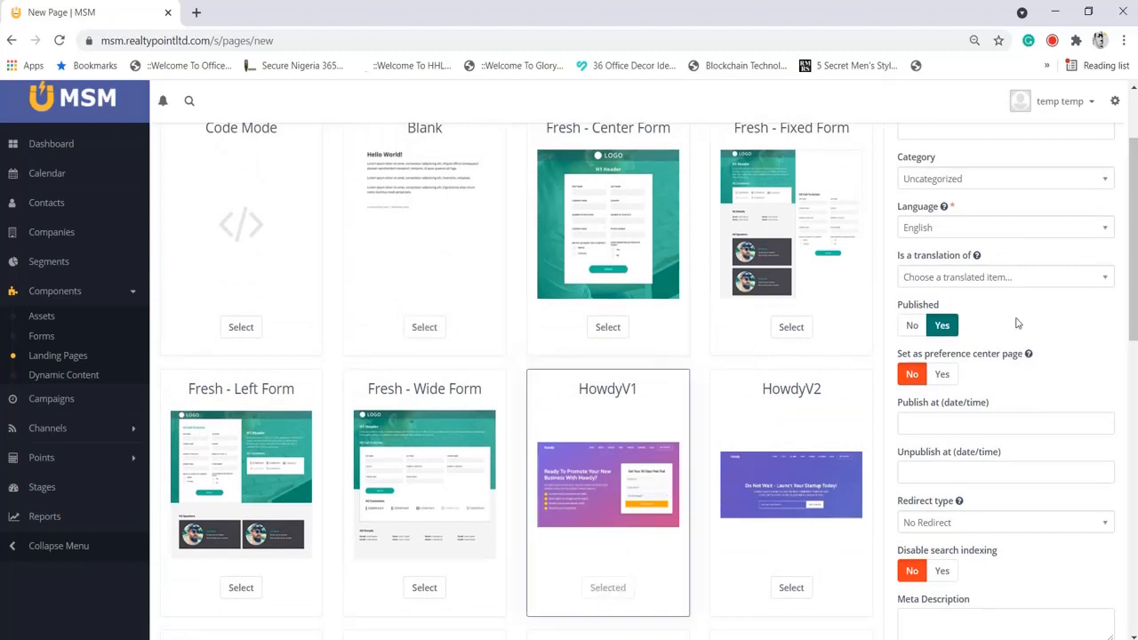
Title the new landing page "Lola's Bakery July Promo"
{"action": "left_click_drag", "start_coordinate": [1135, 205], "coordinate": [1135, 157]}
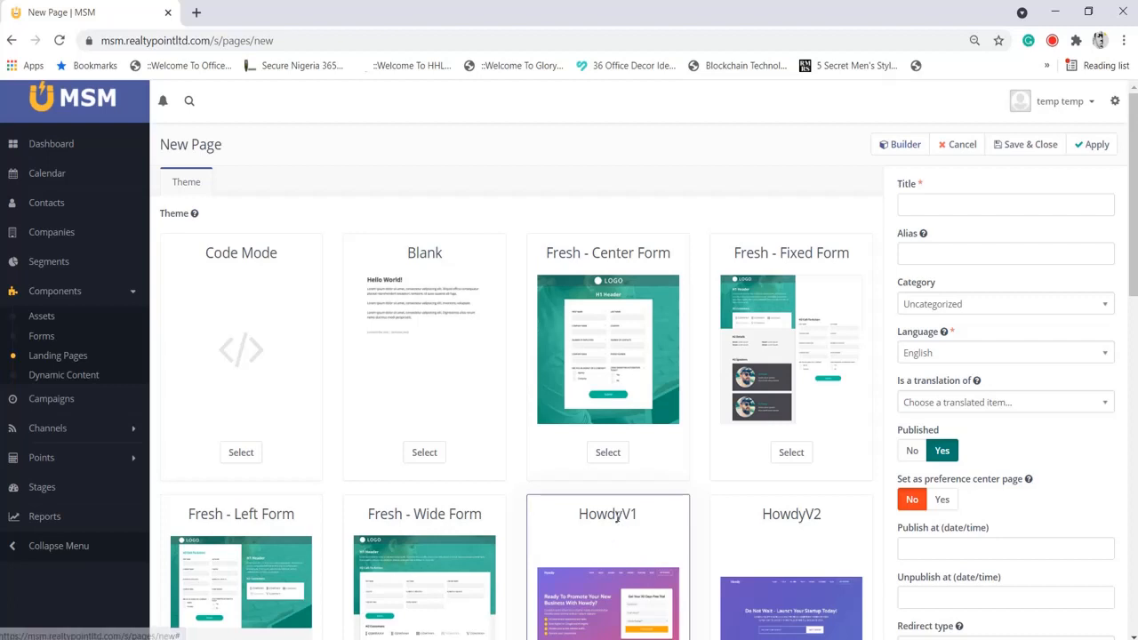
{"action": "left_click", "coordinate": [964, 209]}
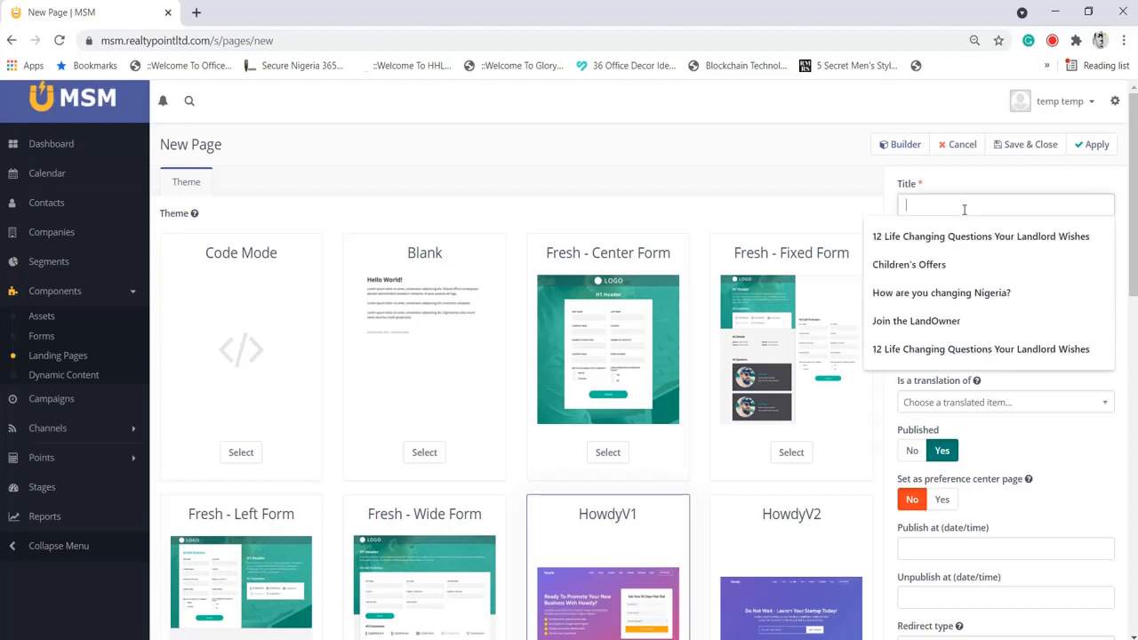
{"action": "type", "text": "Lola"}
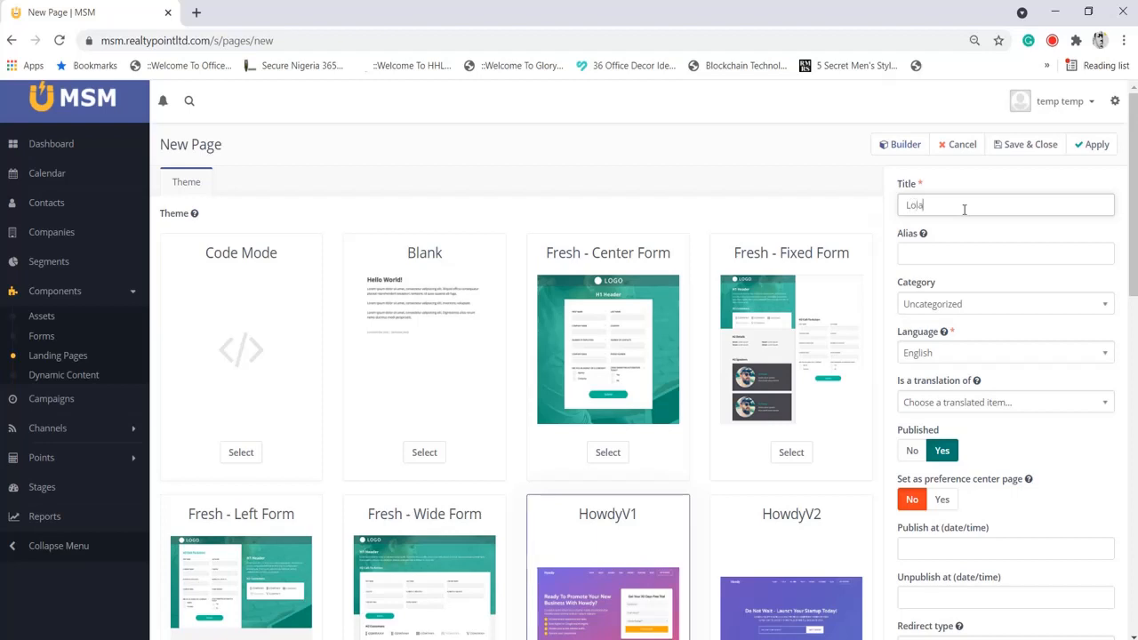
{"action": "type", "text": "'s Bakeri"}
{"action": "type", "text": "July Promo"}
Reuse the page title as the alias with "page" added at the end, and save the page without closing it
{"action": "left_click", "coordinate": [946, 253]}
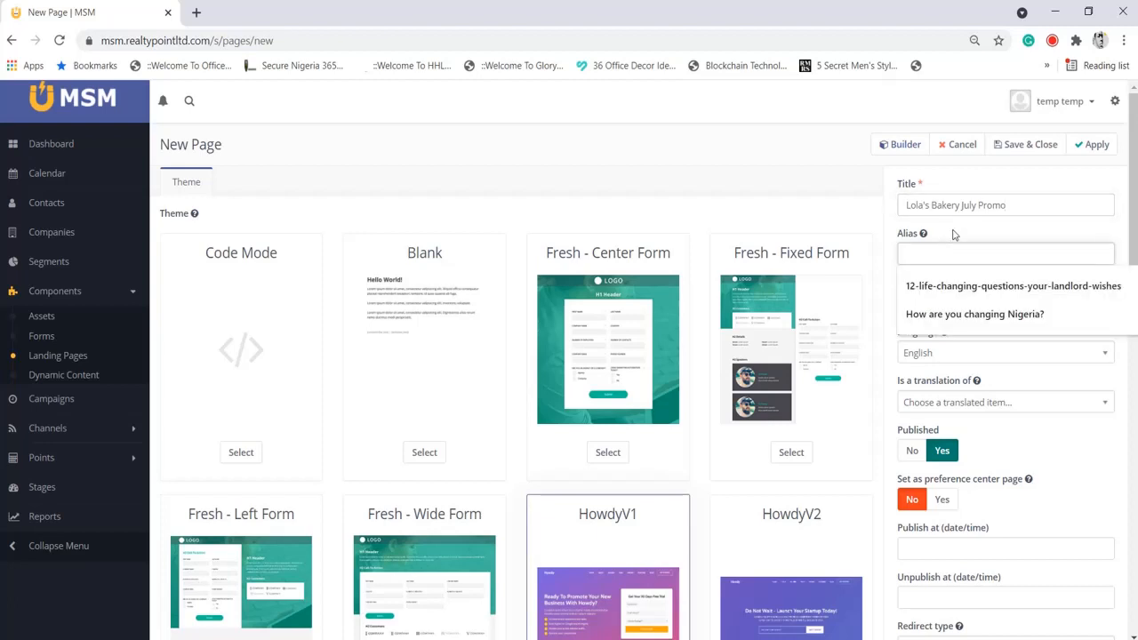
{"action": "triple_click", "coordinate": [979, 205]}
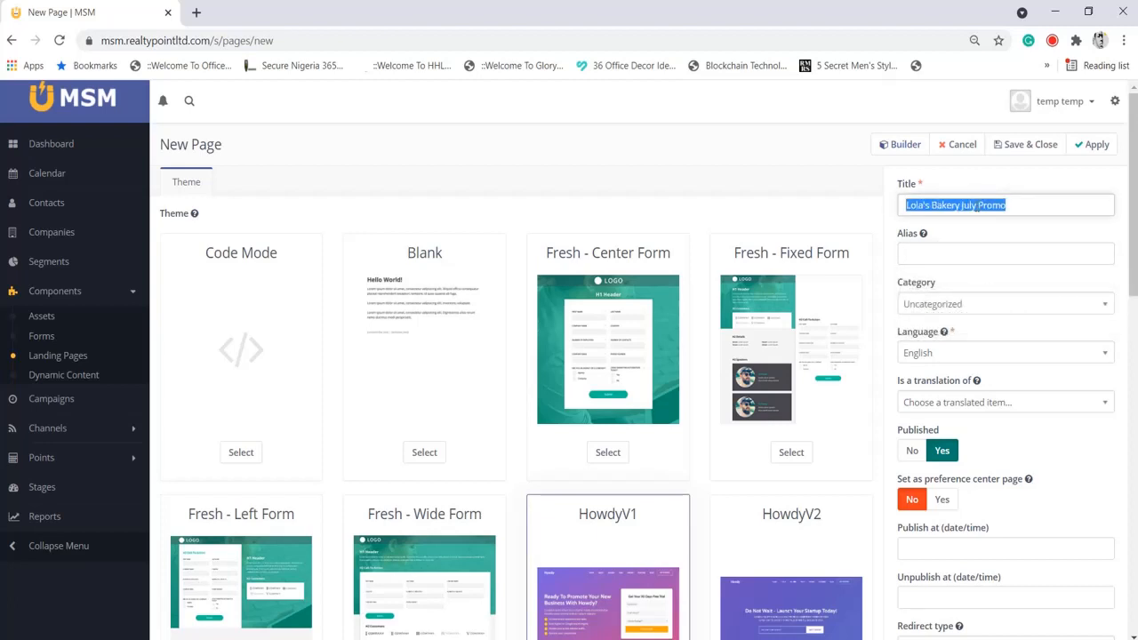
{"action": "left_click", "coordinate": [944, 253]}
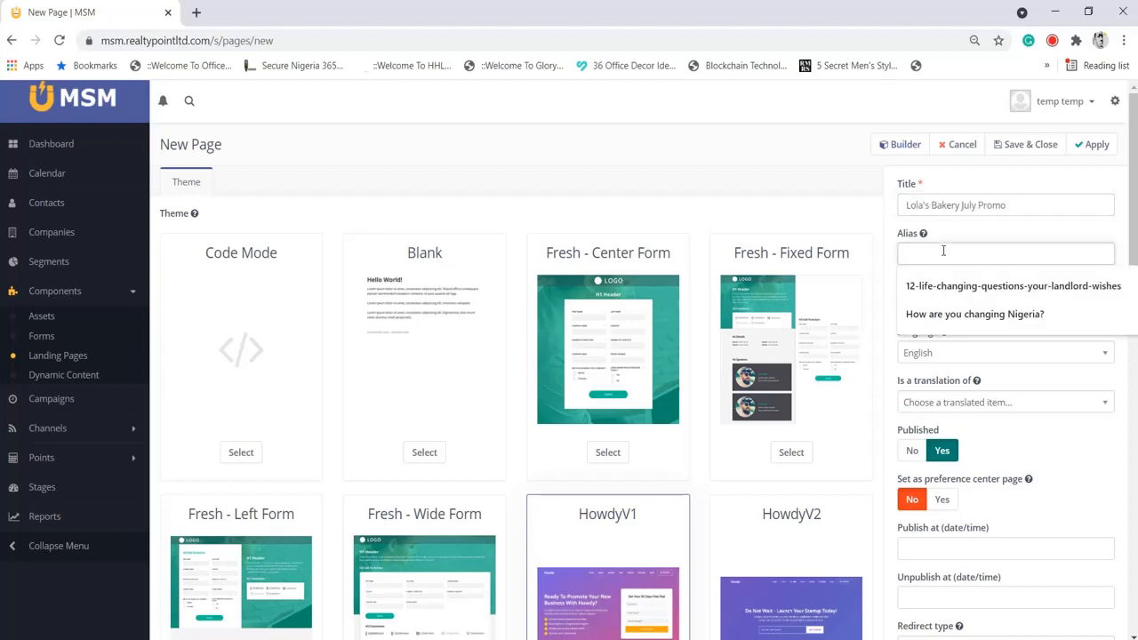
{"action": "triple_click", "coordinate": [991, 204]}
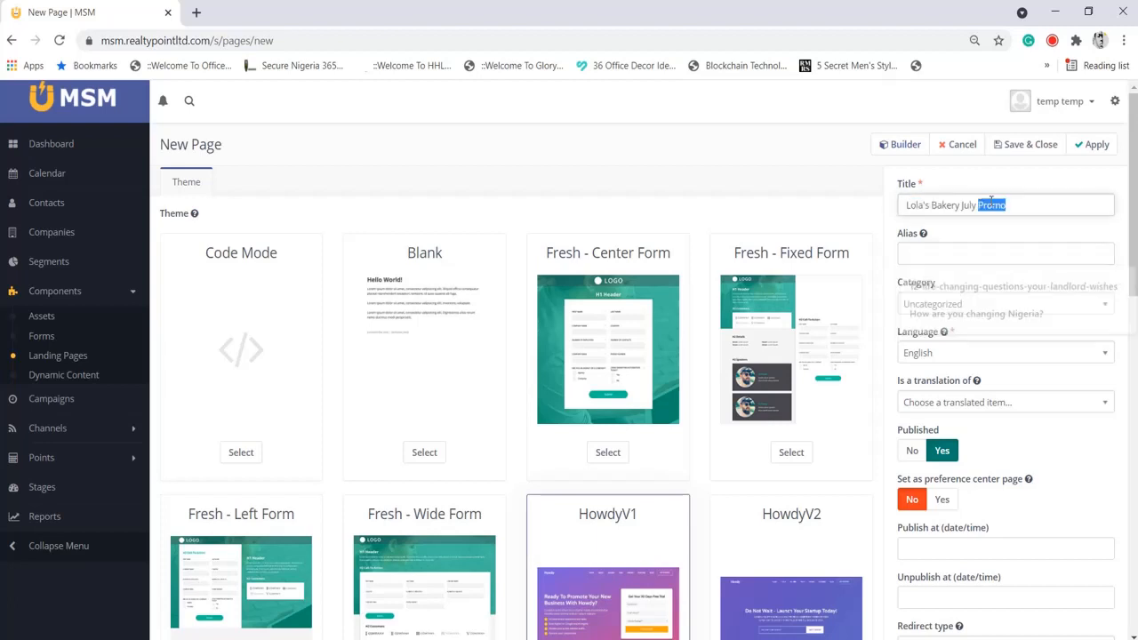
{"action": "left_click", "coordinate": [992, 204]}
{"action": "triple_click", "coordinate": [991, 205]}
{"action": "key", "text": "ctrl+c"}
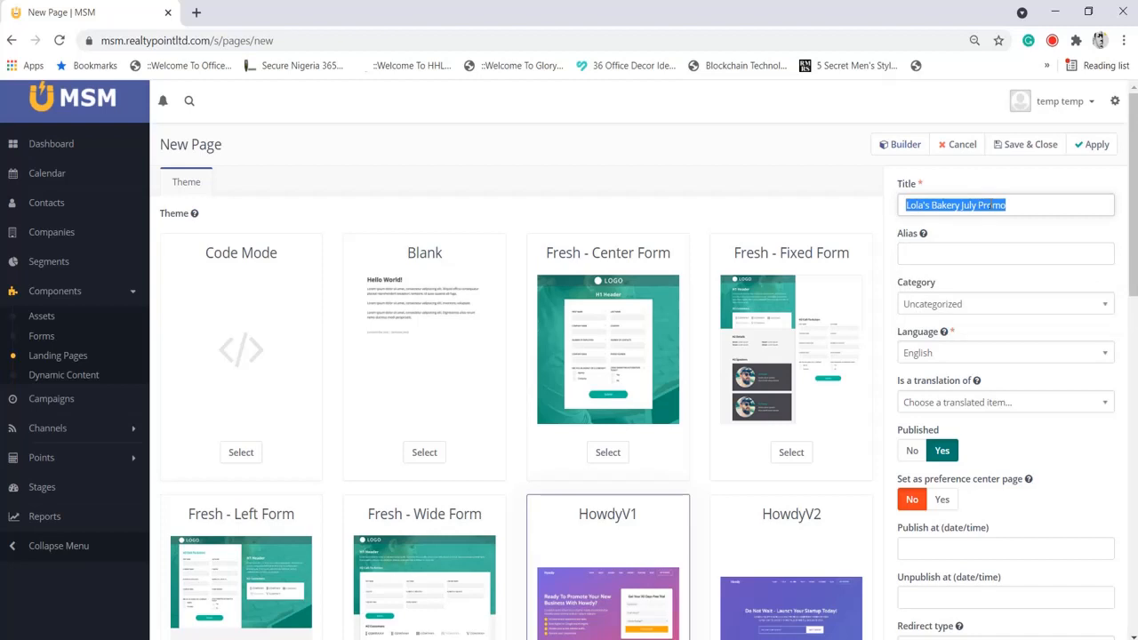
{"action": "left_click", "coordinate": [957, 249]}
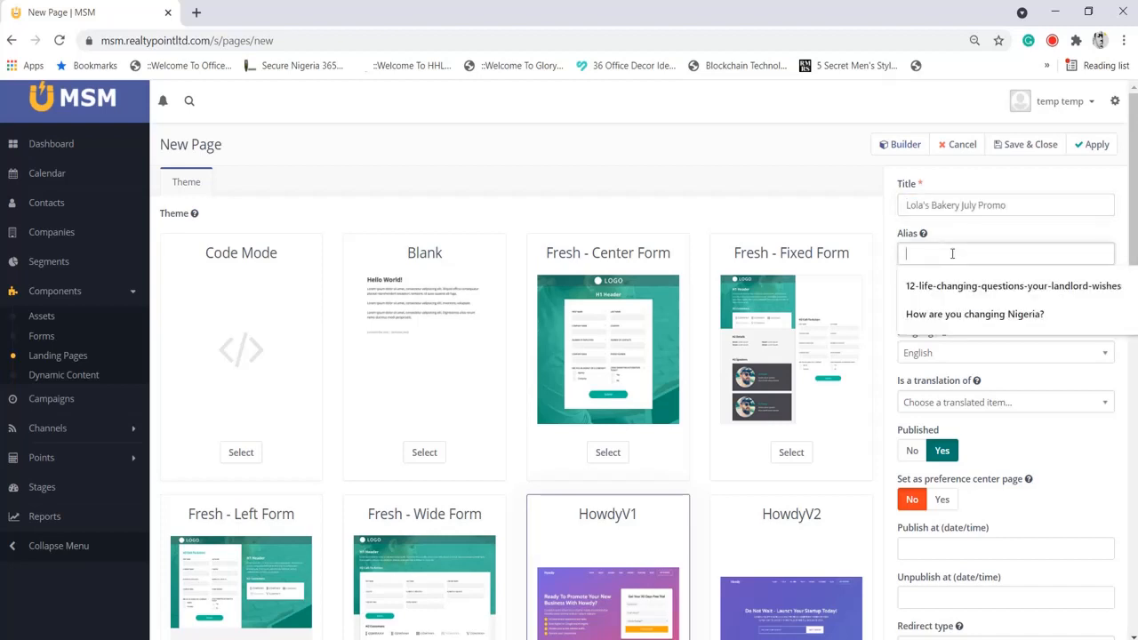
{"action": "key", "text": "ctrl+v"}
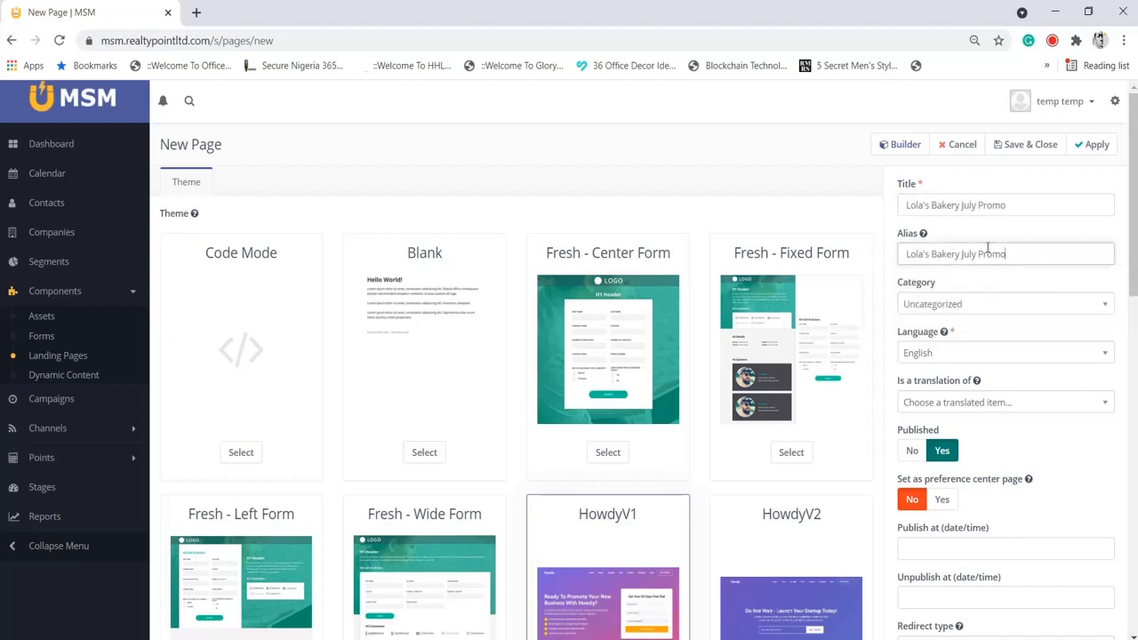
{"action": "type", "text": "lan"}
{"action": "type", "text": "pag"}
{"action": "type", "text": "e"}
{"action": "left_click", "coordinate": [1103, 144]}
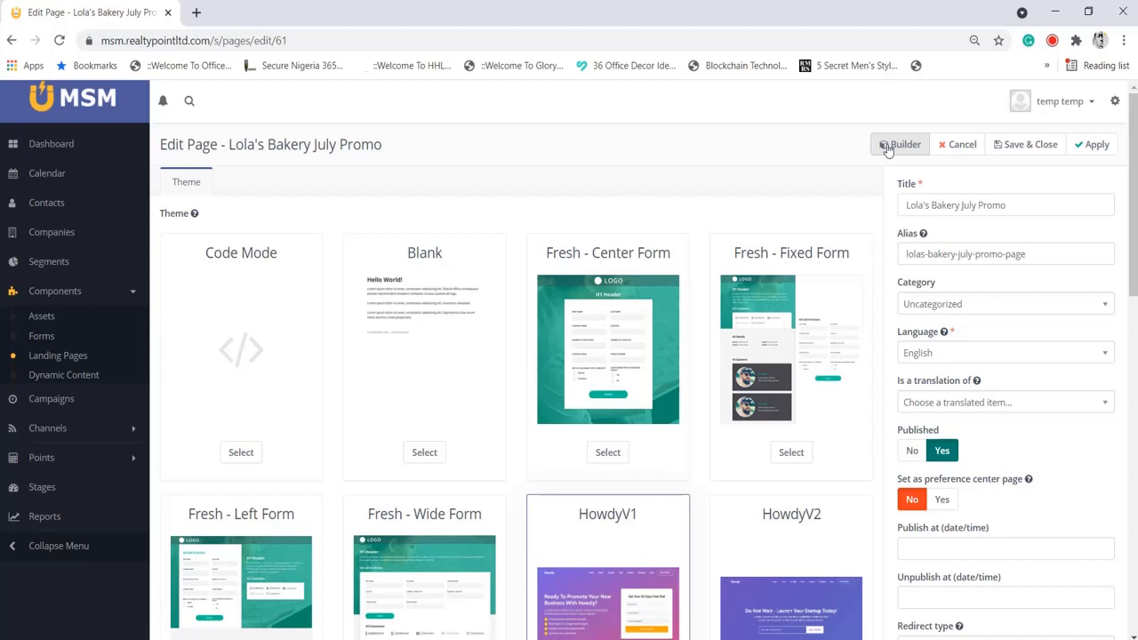
Open the page in the builder and replace the "Home" navigation link text with "Lola"
{"action": "left_click", "coordinate": [900, 145]}
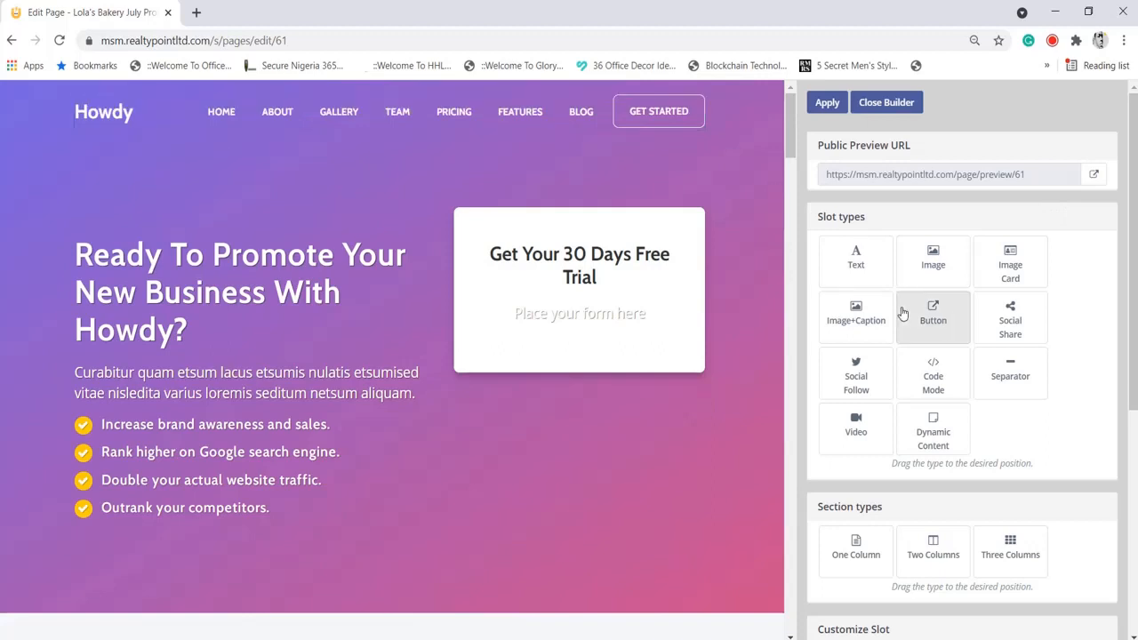
{"action": "scroll", "coordinate": [1133, 249], "scroll_direction": "down", "scroll_amount": 3}
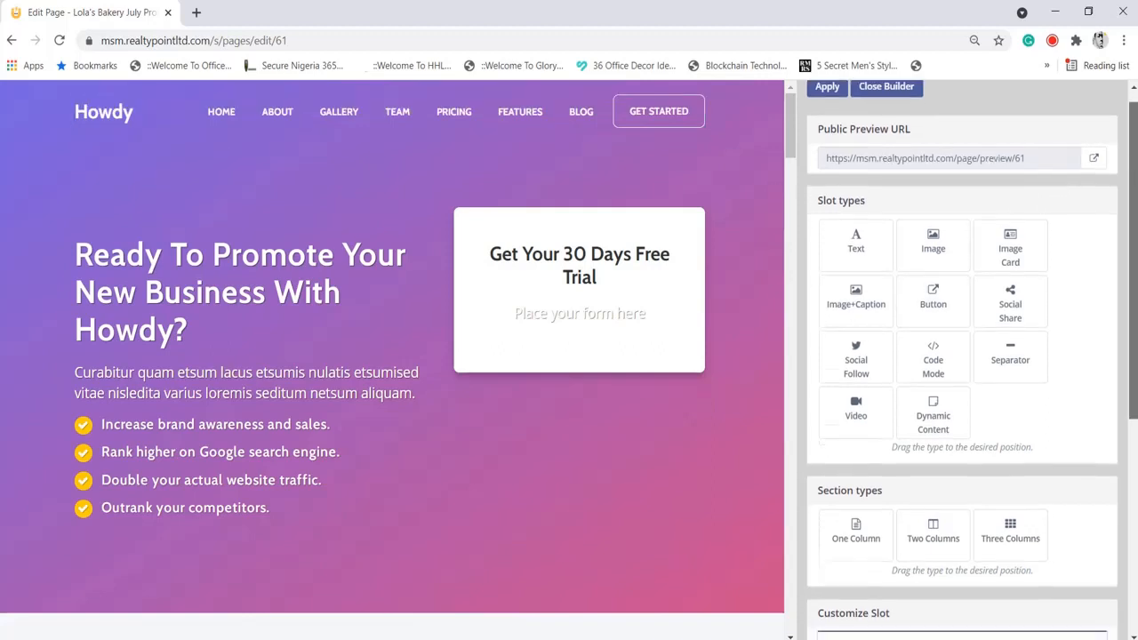
{"action": "scroll", "coordinate": [962, 356], "scroll_direction": "down", "scroll_amount": 2}
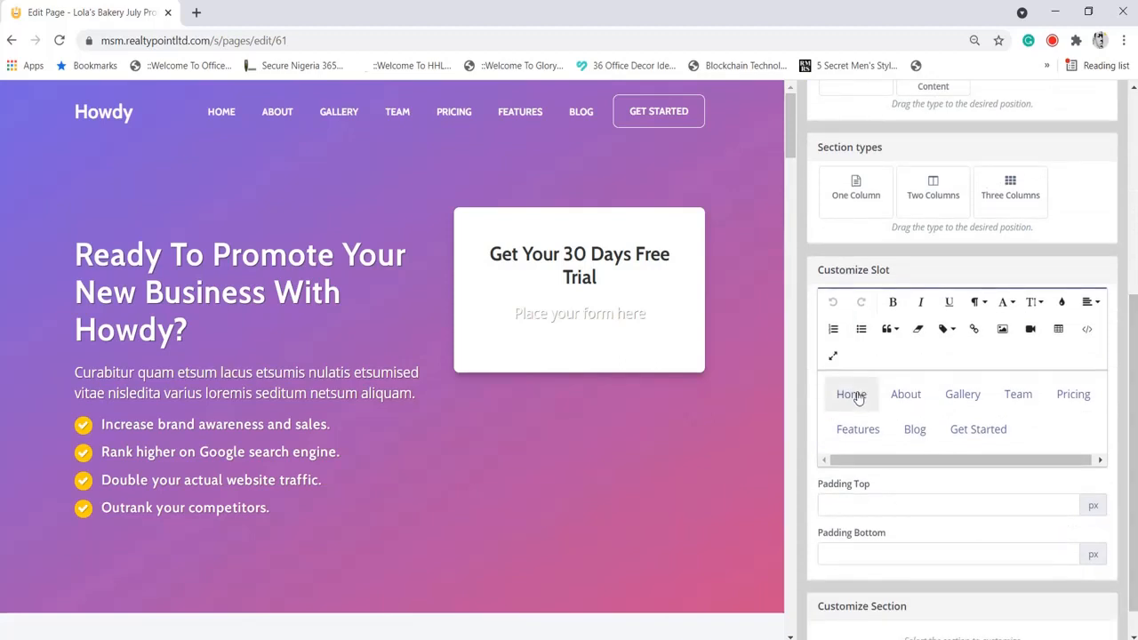
{"action": "left_click", "coordinate": [859, 400]}
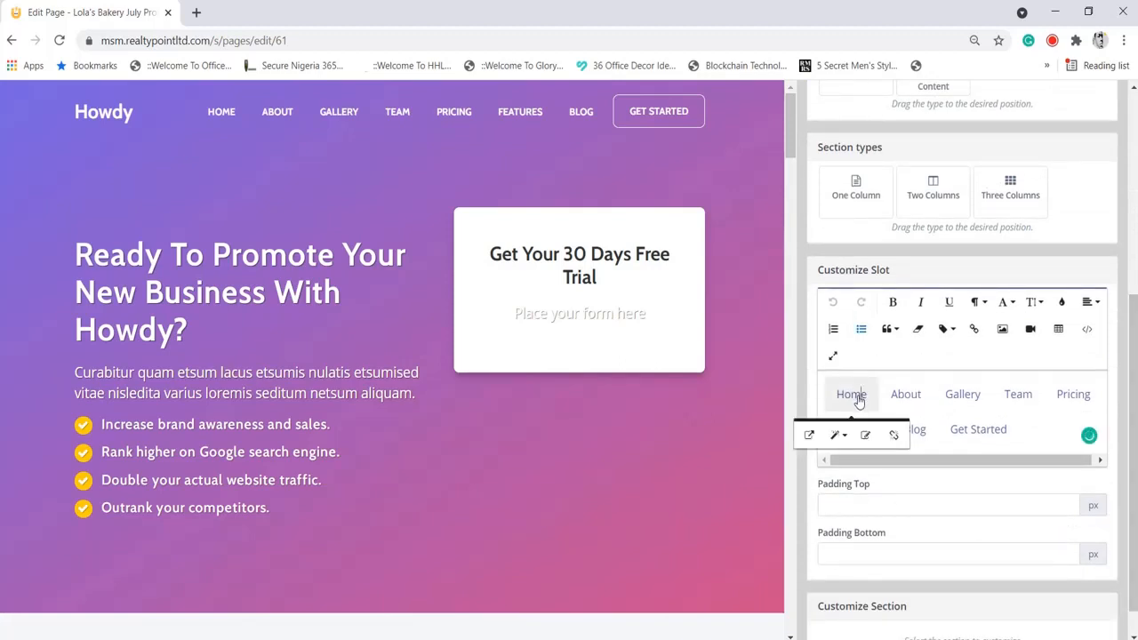
{"action": "key", "text": "BackSpace"}
{"action": "key", "text": "BackSpace"}
{"action": "key", "text": "BackSpace"}
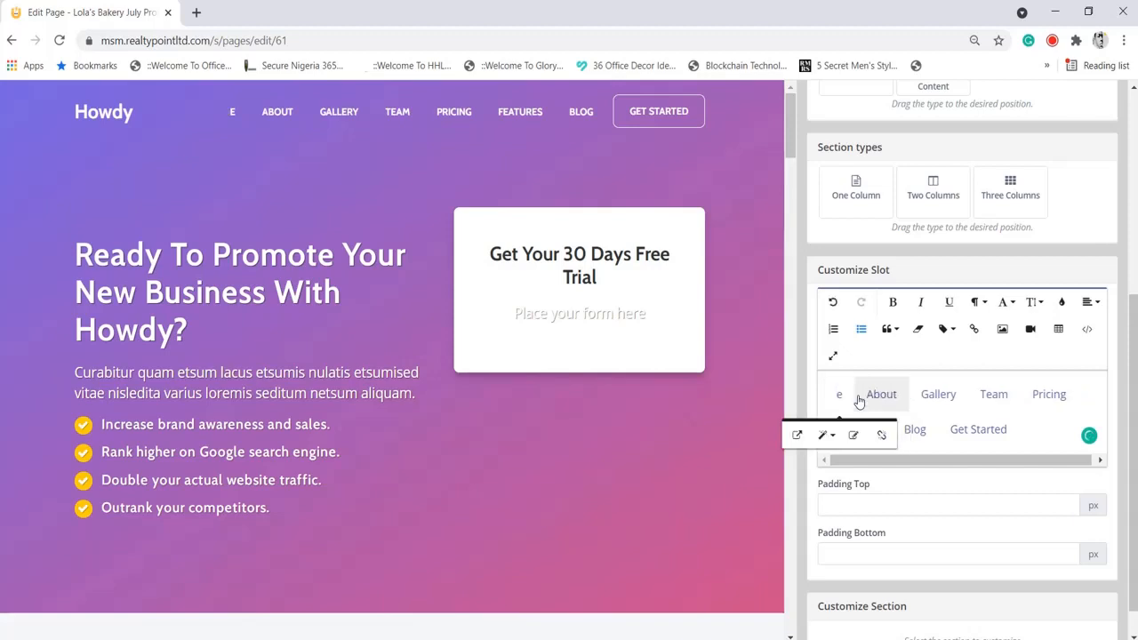
{"action": "type", "text": "Lola"}
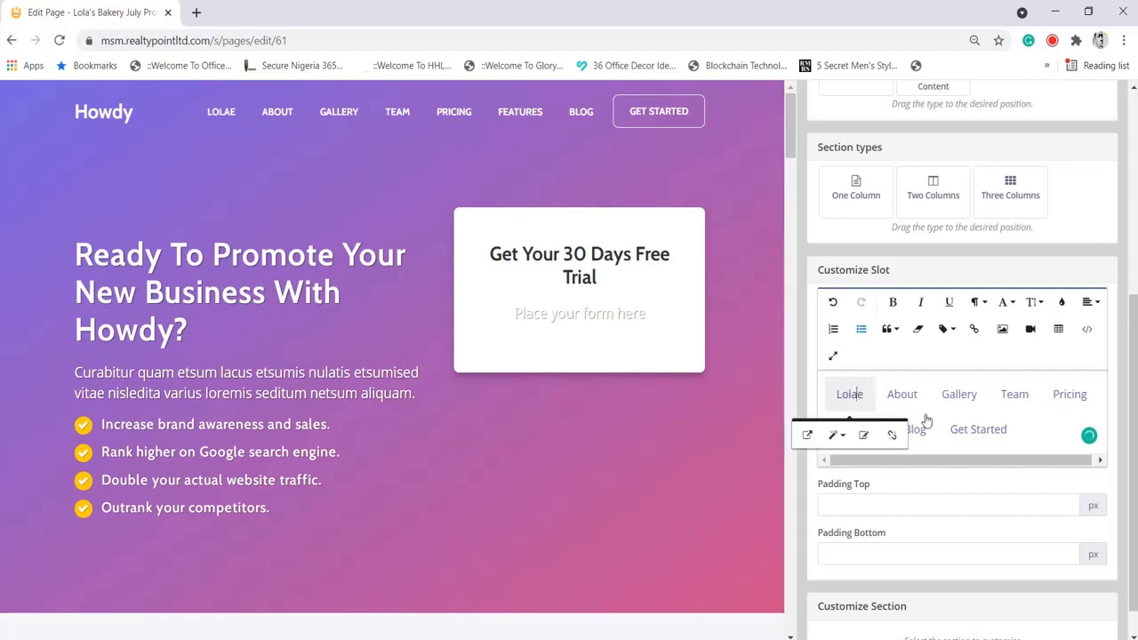
Check the navigation links in the full-screen editor, return to the builder and remove the stray "e" after "Lola"
{"action": "left_click", "coordinate": [976, 425]}
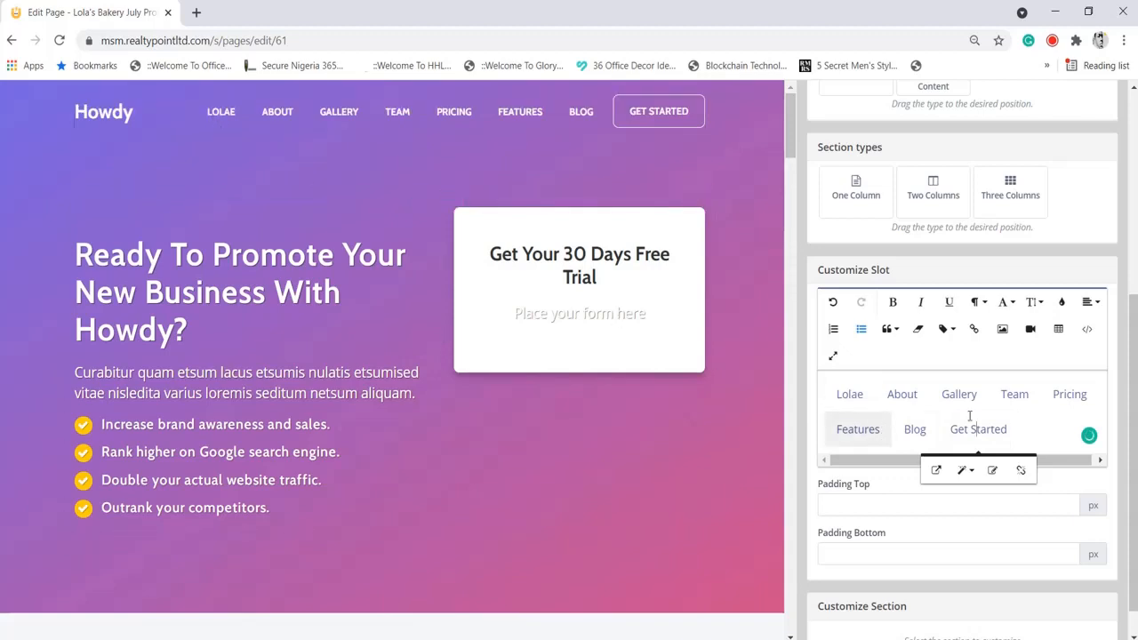
{"action": "left_click", "coordinate": [834, 360]}
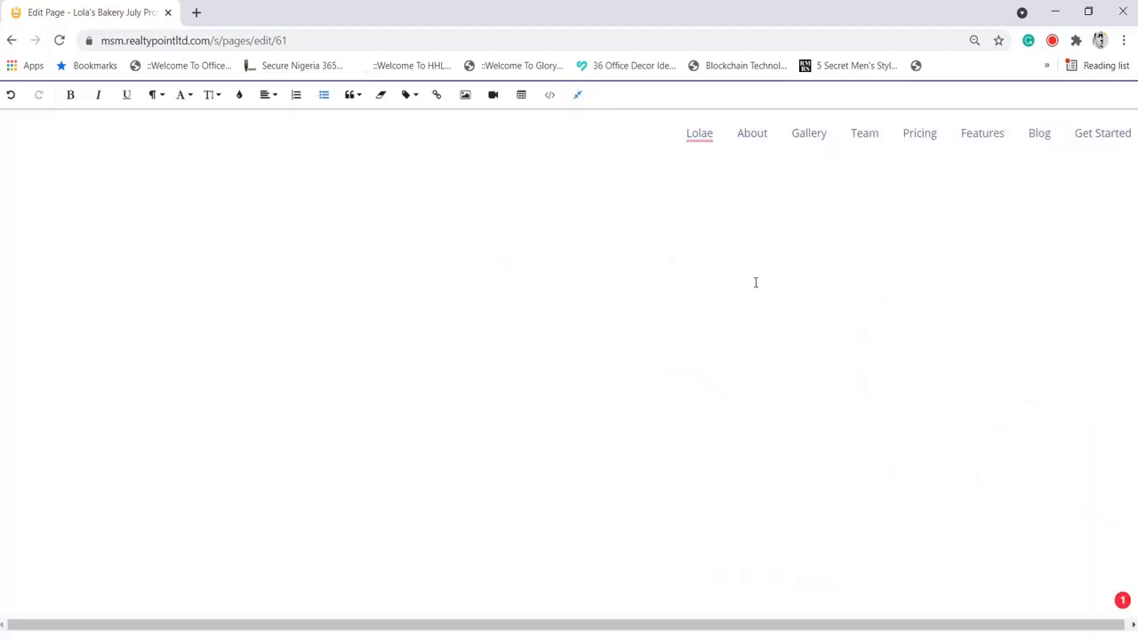
{"action": "mouse_move", "coordinate": [709, 136]}
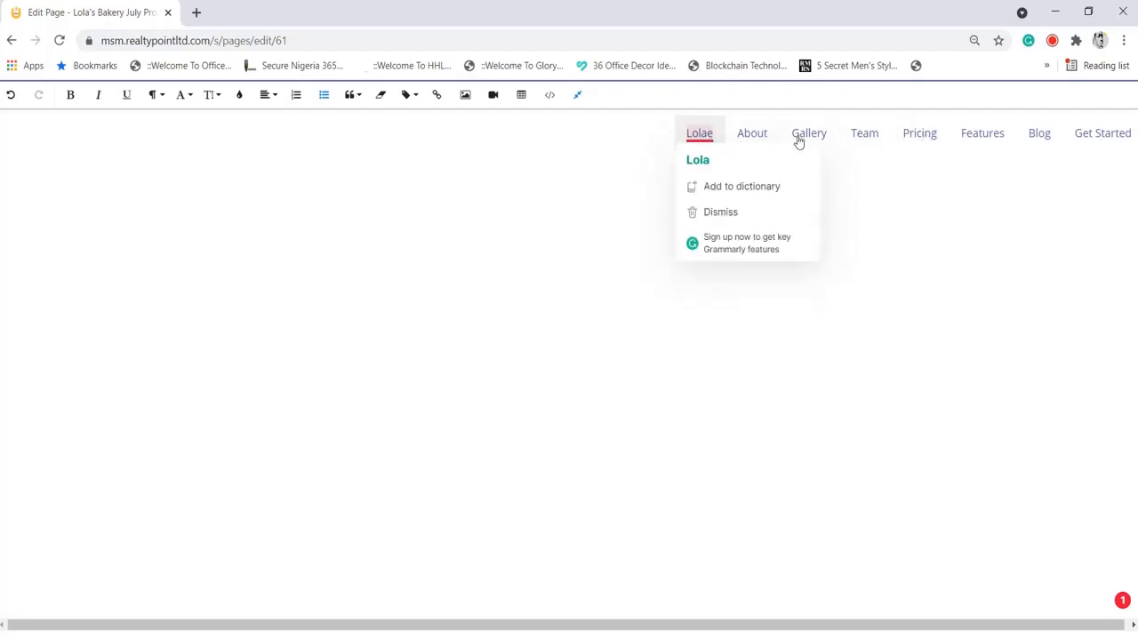
{"action": "left_click", "coordinate": [580, 98]}
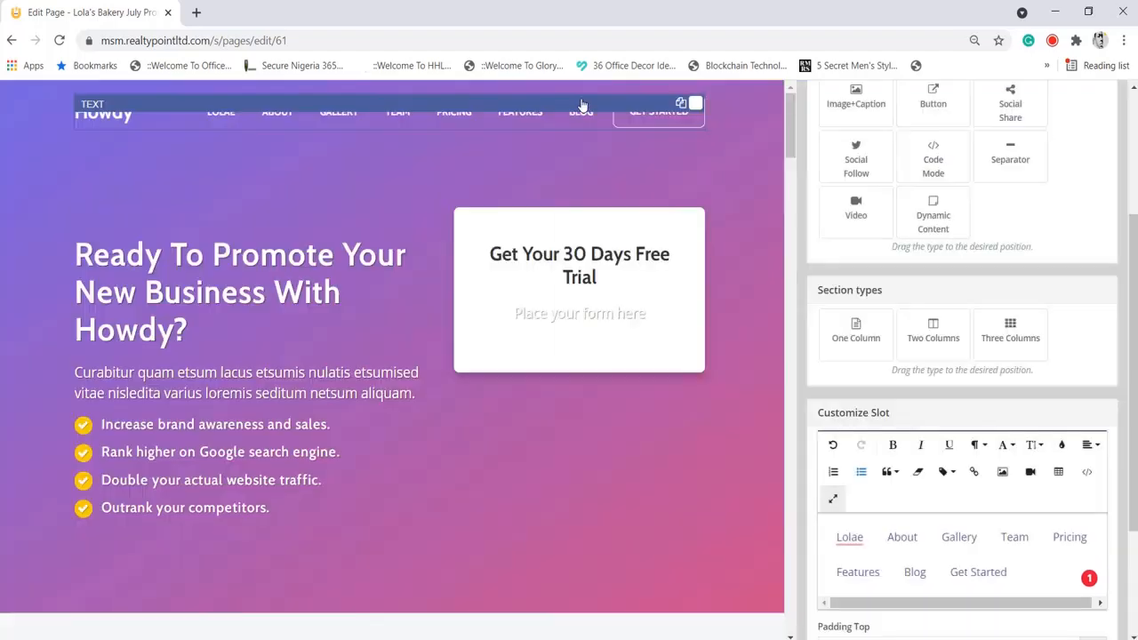
{"action": "left_click", "coordinate": [863, 540]}
{"action": "key", "text": "BackSpace"}
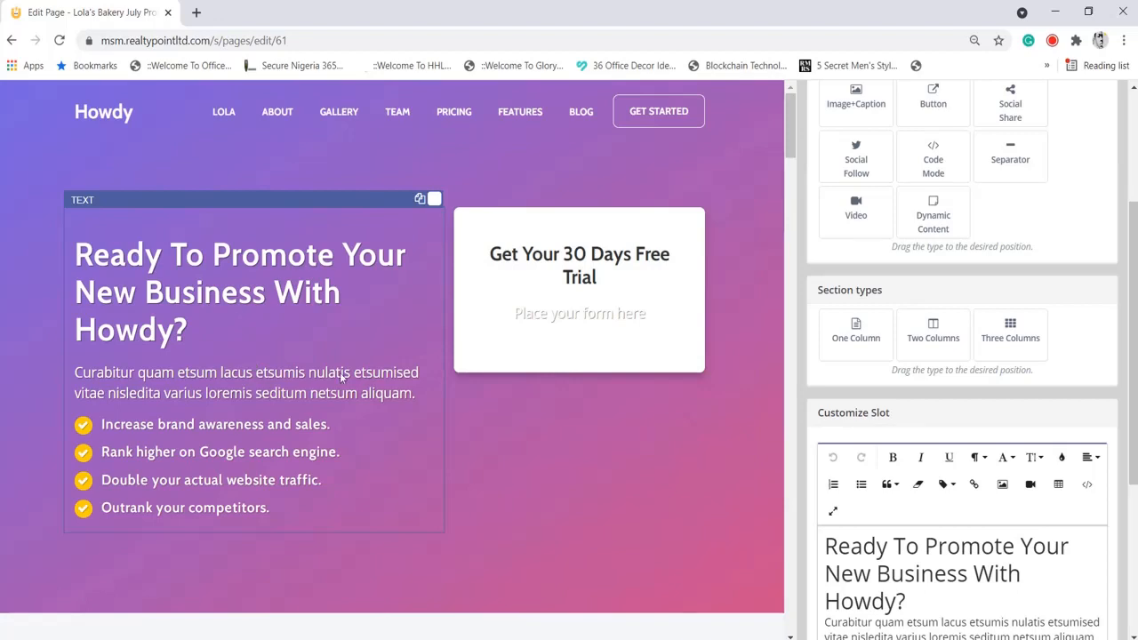
Replace the hero heading "Ready To Promote Your New Business With Howdy?" with "Lola's Bakery July Promo"
{"action": "left_click_drag", "start_coordinate": [910, 602], "coordinate": [805, 558]}
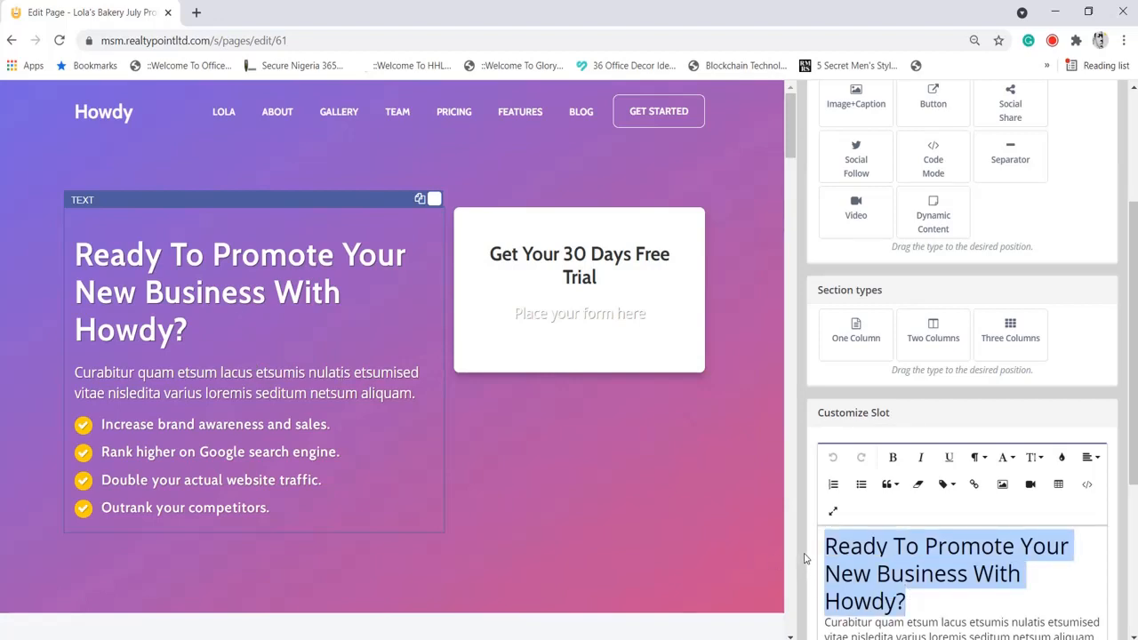
{"action": "type", "text": "Lola'"}
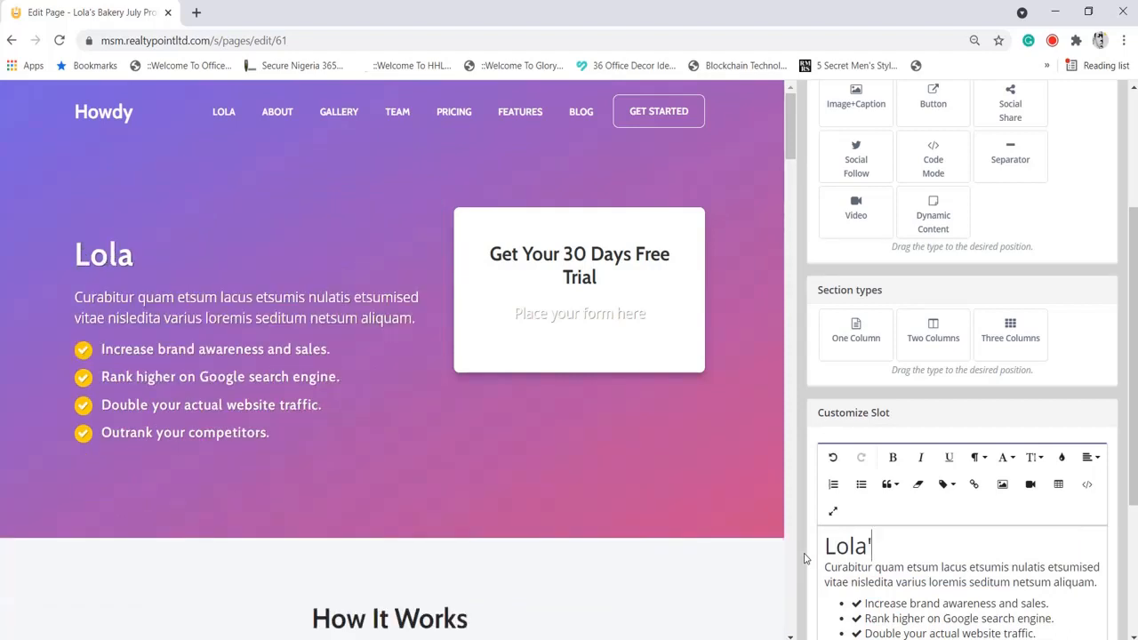
{"action": "type", "text": "s Baker"}
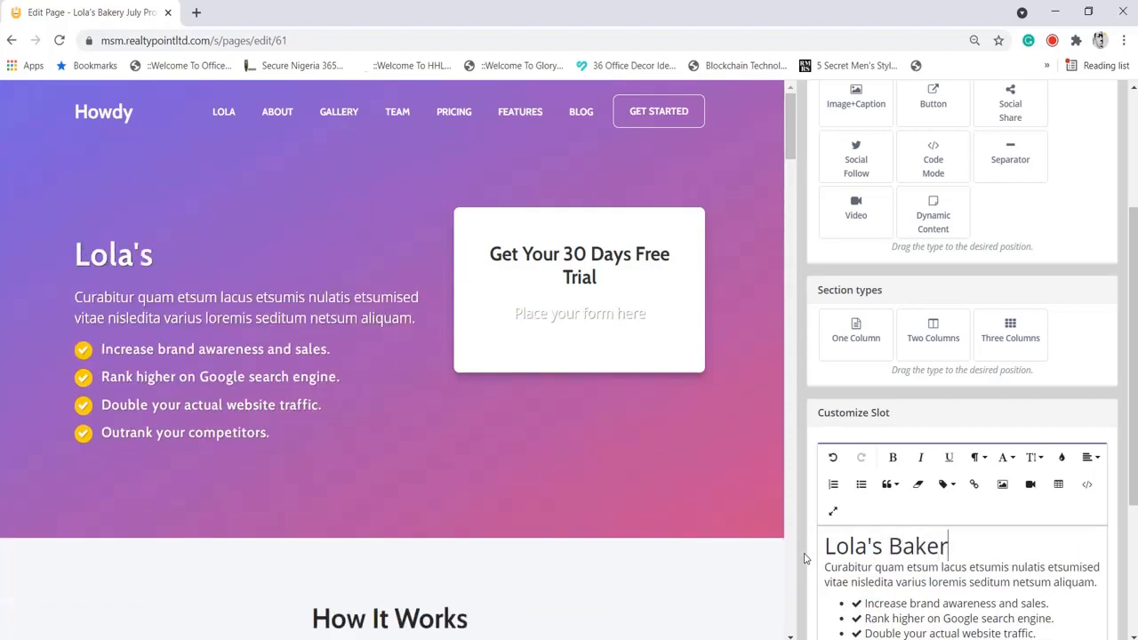
{"action": "type", "text": "y P"}
{"action": "key", "text": "BackSpace"}
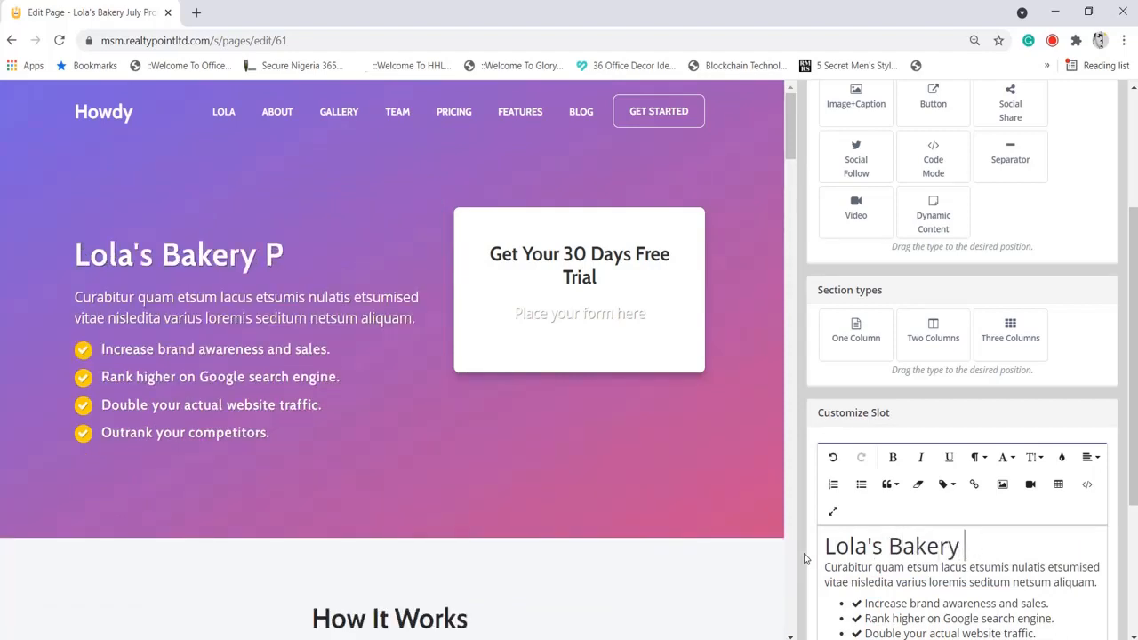
{"action": "type", "text": "J"}
{"action": "key", "text": "BackSpace"}
{"action": "type", "text": "July "}
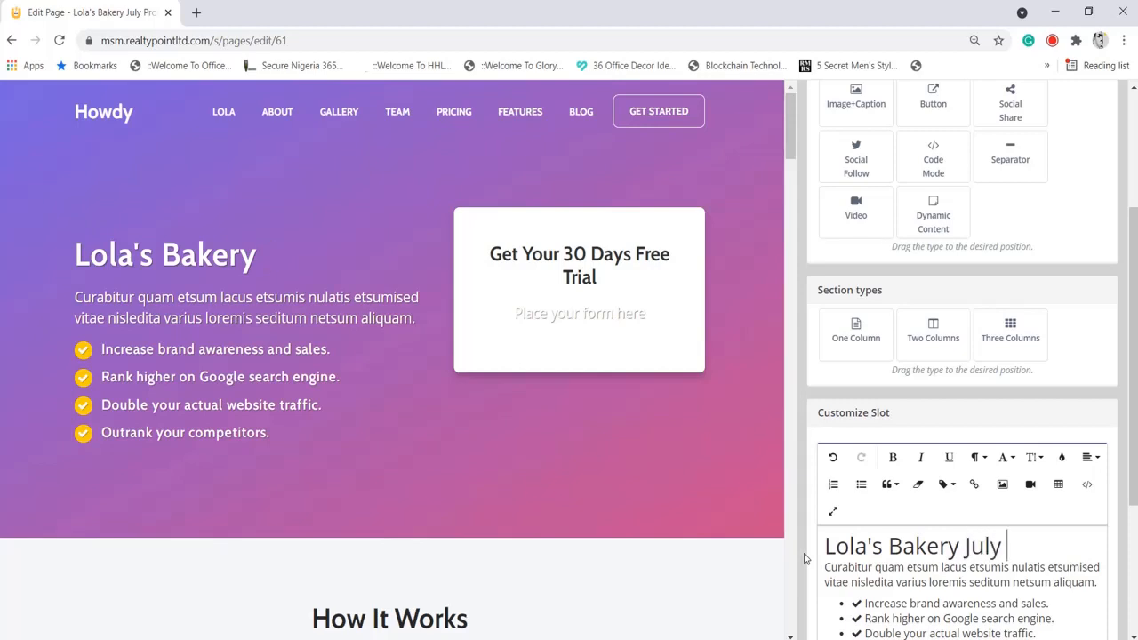
{"action": "type", "text": "Or"}
{"action": "key", "text": "BackSpace"}
{"action": "key", "text": "BackSpace"}
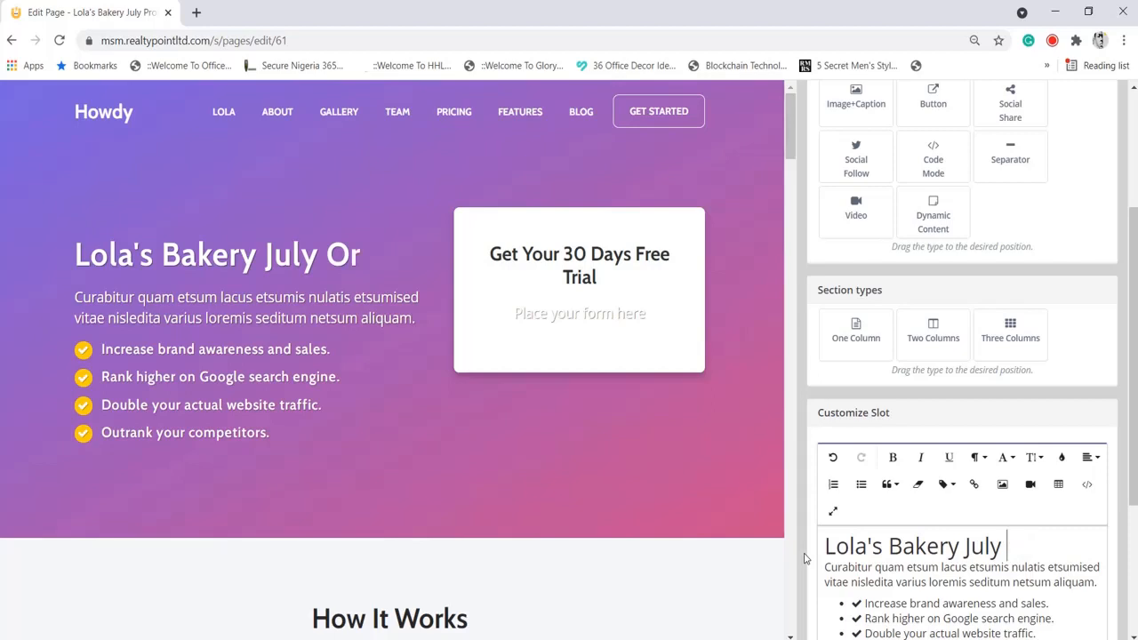
{"action": "type", "text": "p"}
{"action": "key", "text": "BackSpace"}
{"action": "type", "text": "Promo"}
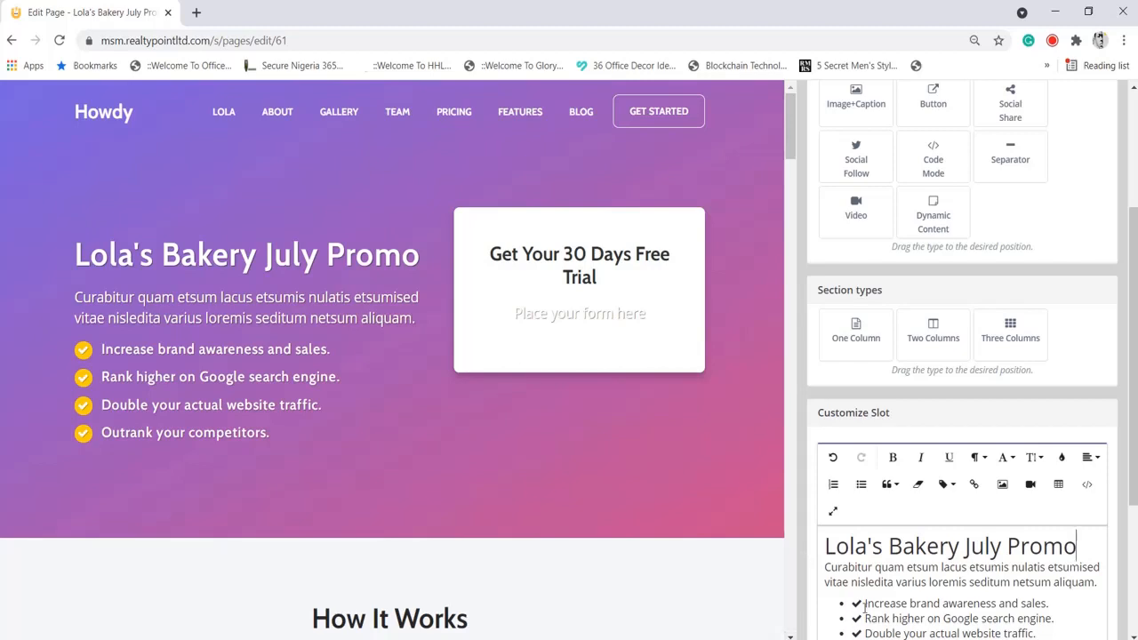
Make the hero heading "Lola's Bakery July Promo" bold
{"action": "left_click", "coordinate": [903, 553]}
{"action": "triple_click", "coordinate": [902, 554]}
{"action": "key", "text": "ctrl+b"}
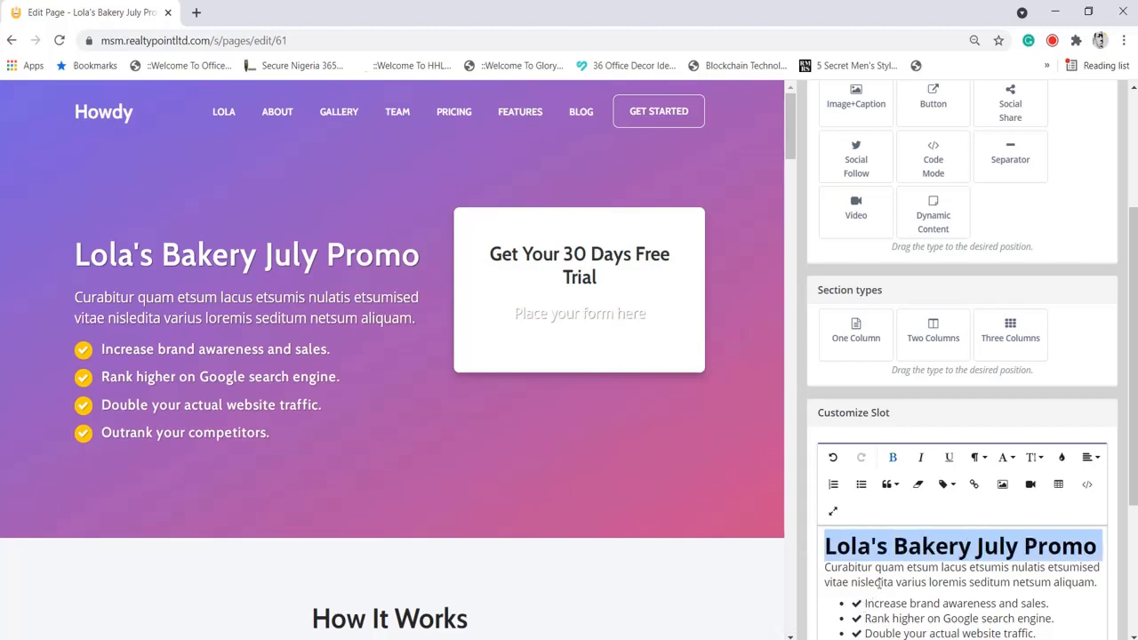
Replace "Curabitur" at the start of the hero paragraph with "Great cakes for celebrations. 50% off for first 100 customers."
{"action": "double_click", "coordinate": [873, 582]}
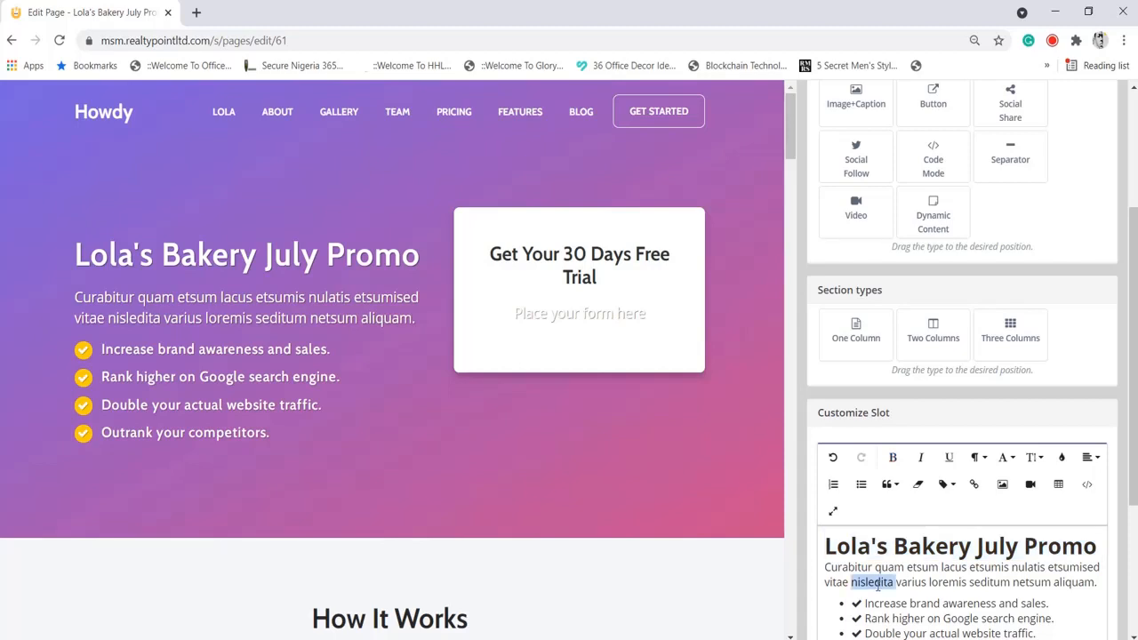
{"action": "double_click", "coordinate": [830, 572]}
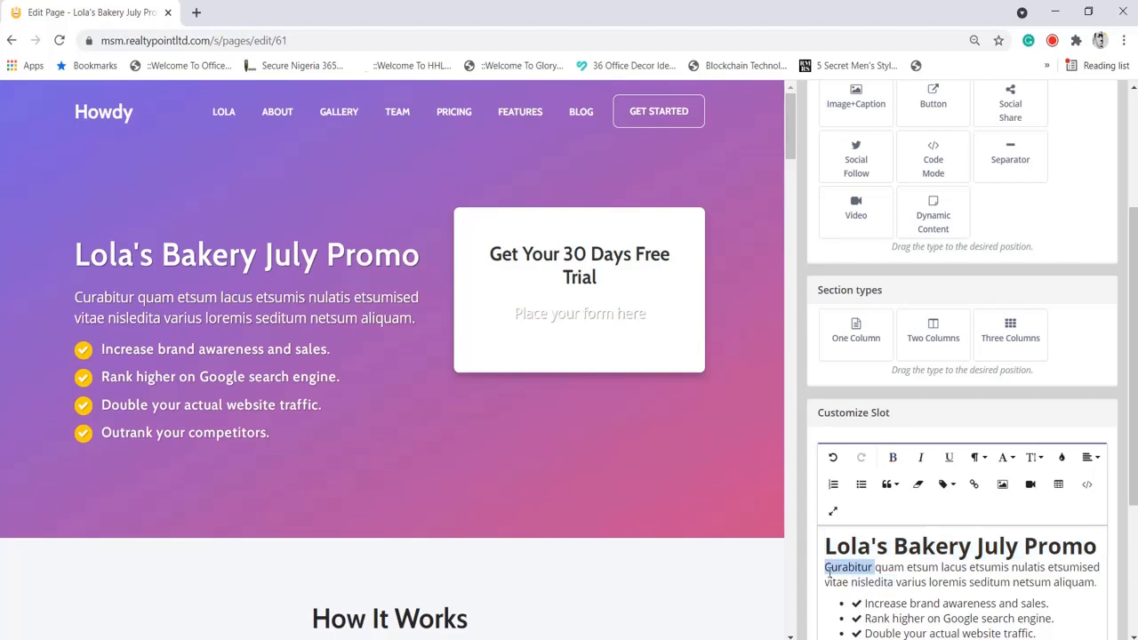
{"action": "type", "text": "Great ca"}
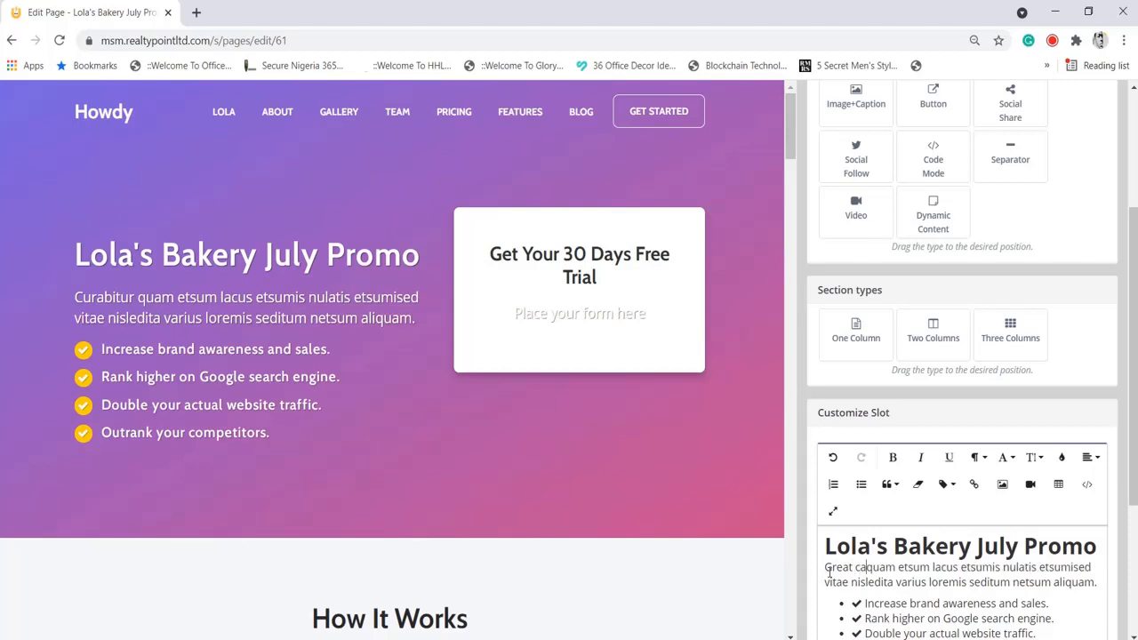
{"action": "type", "text": "kes for"}
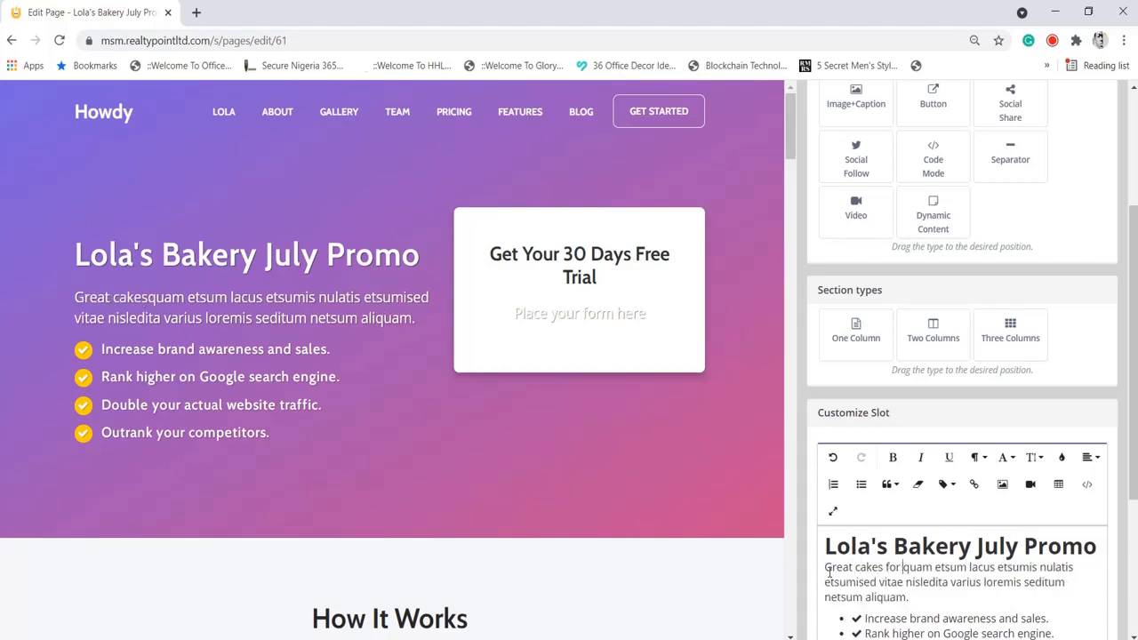
{"action": "type", "text": " celebratio"}
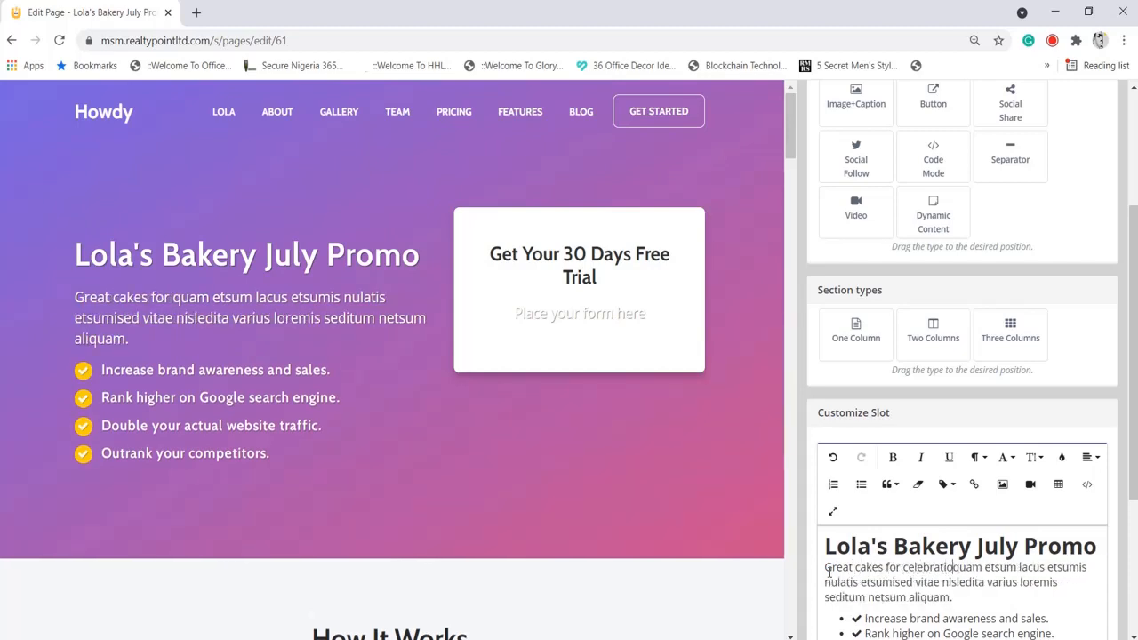
{"action": "type", "text": "ns. "}
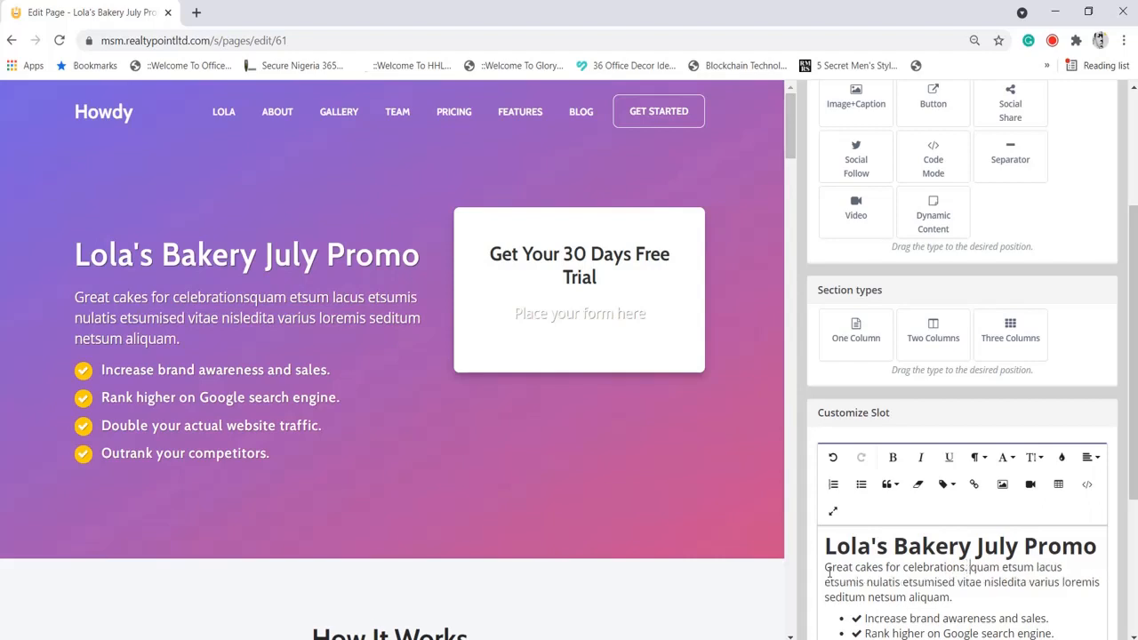
{"action": "type", "text": "50"}
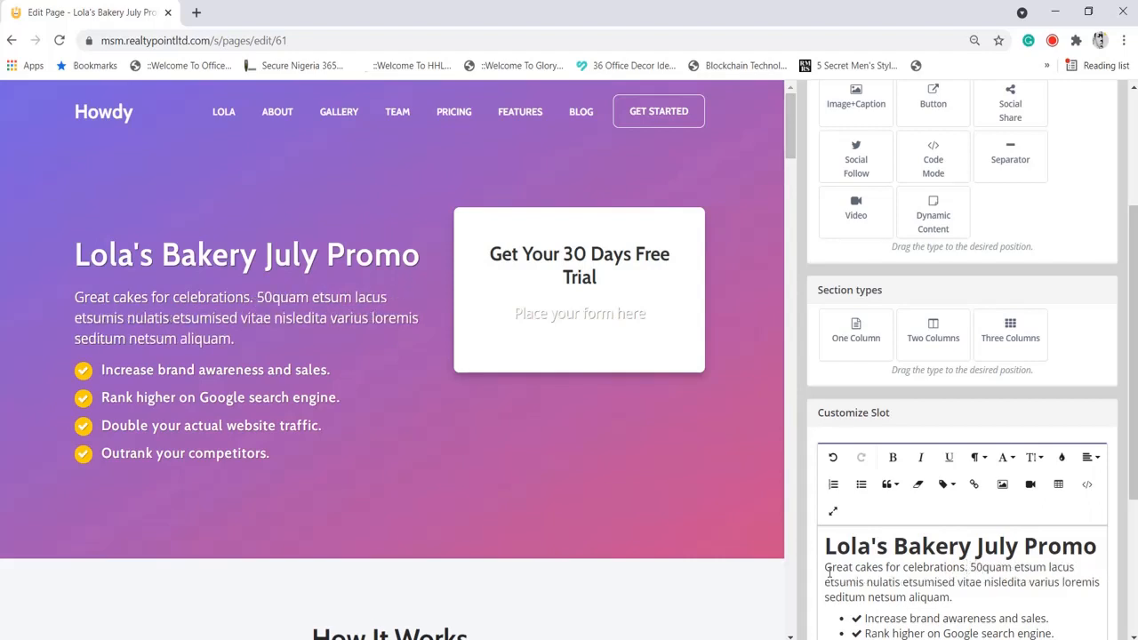
{"action": "type", "text": "% of"}
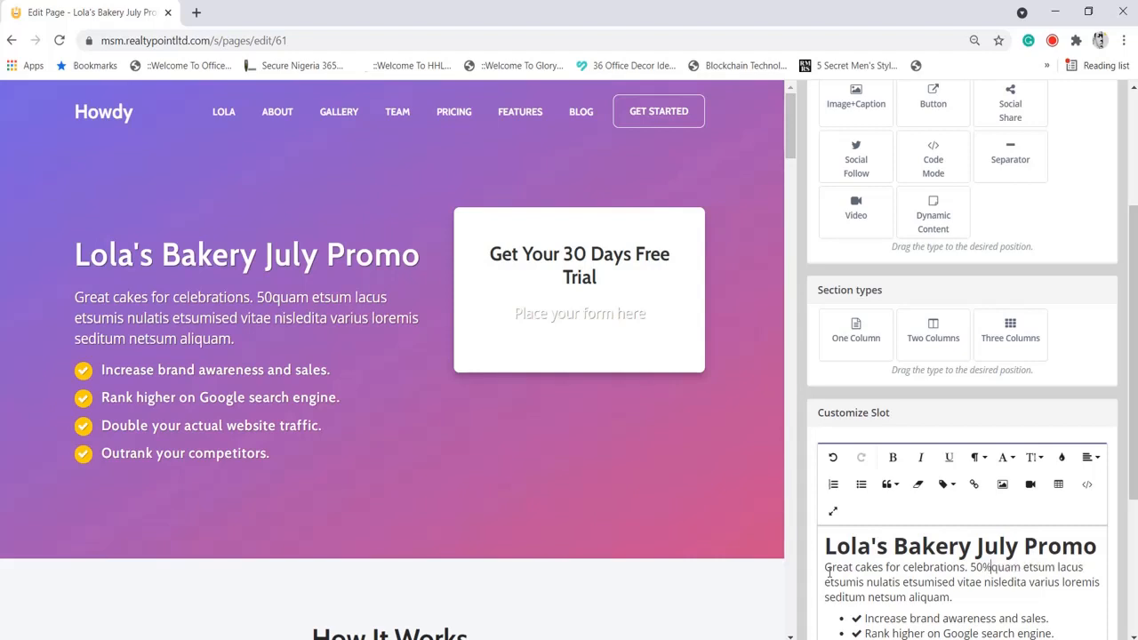
{"action": "type", "text": "f"}
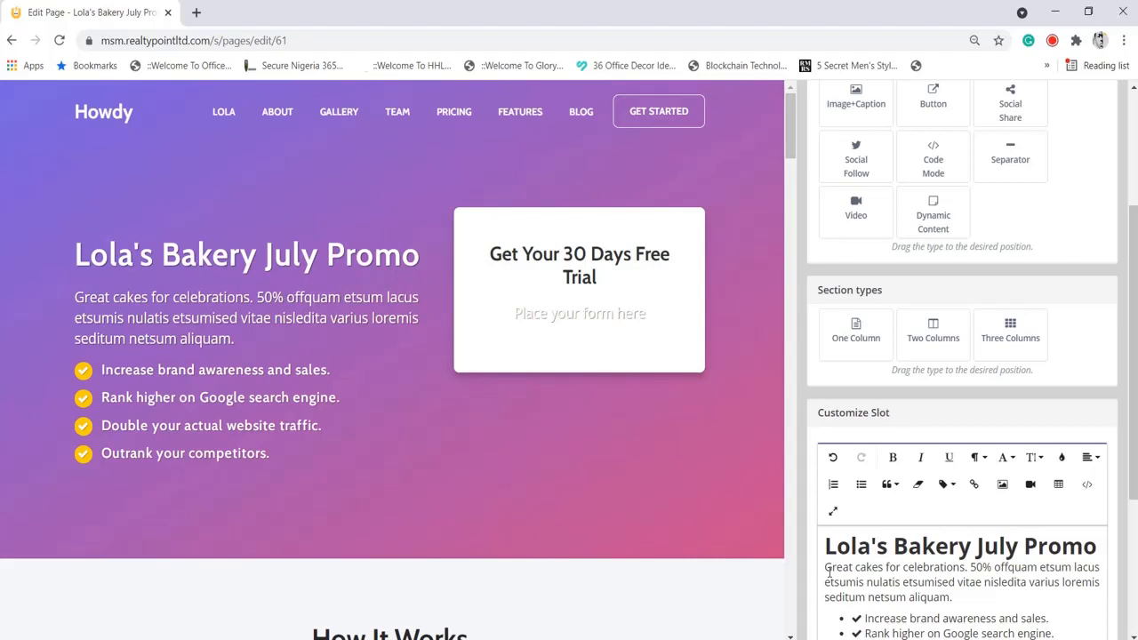
{"action": "type", "text": " for fir"}
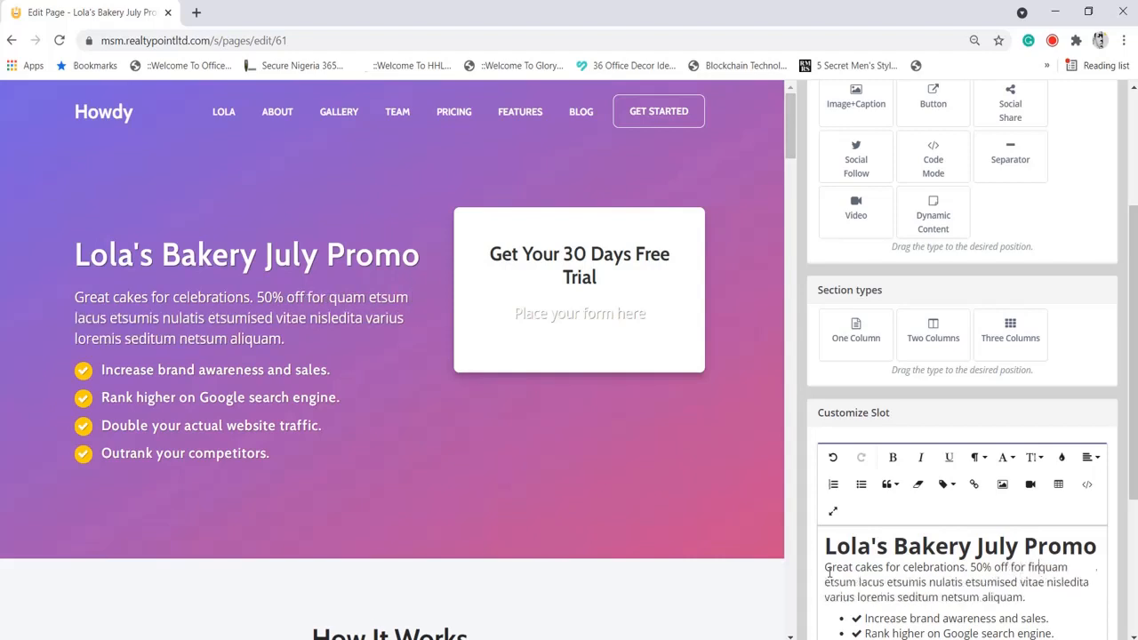
{"action": "type", "text": "st 100"}
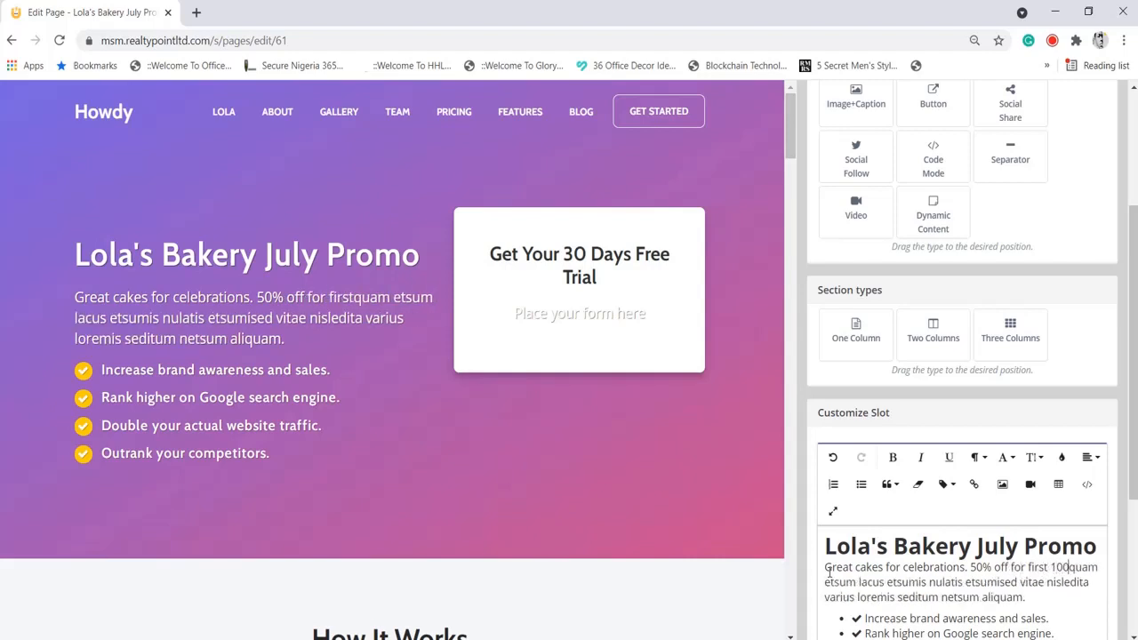
{"action": "type", "text": " cus"}
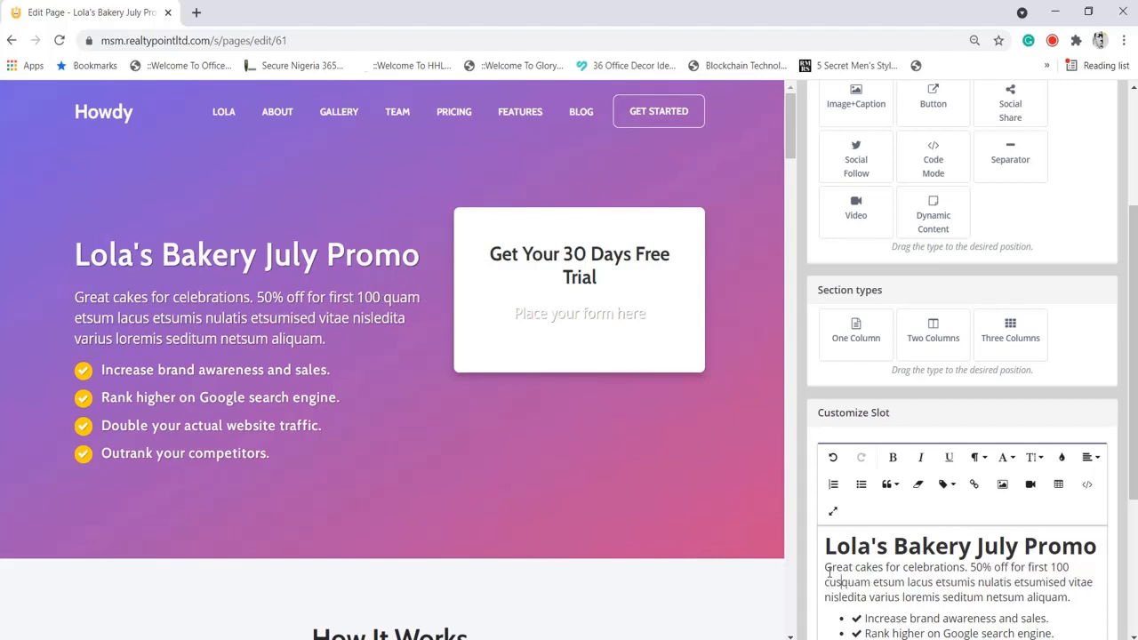
{"action": "type", "text": "o"}
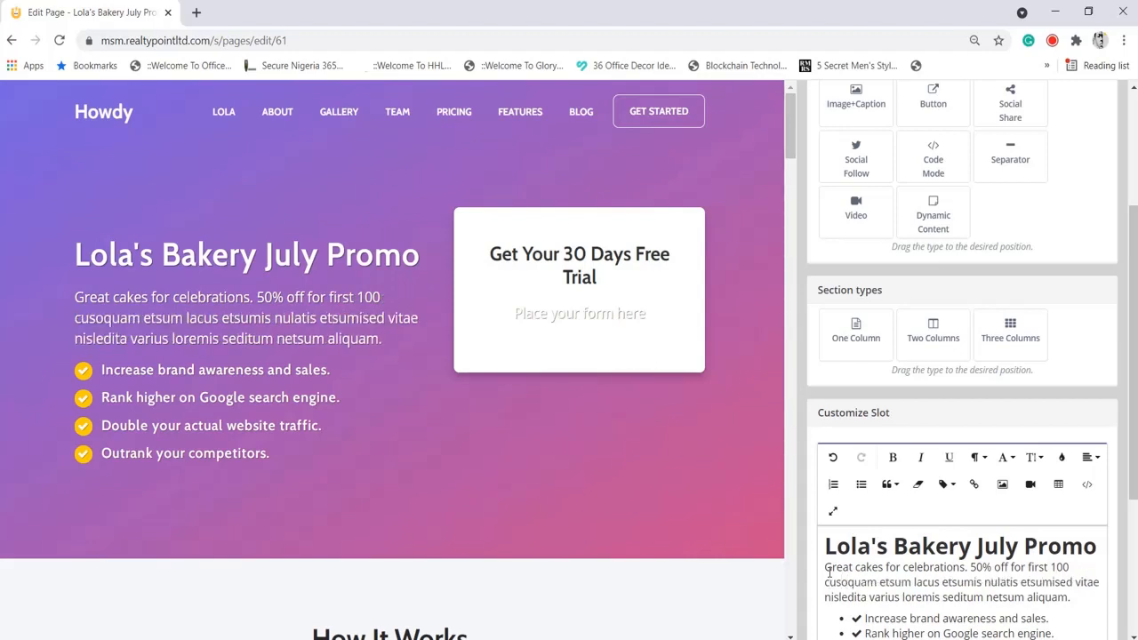
{"action": "key", "text": "BackSpace"}
{"action": "type", "text": "tomers"}
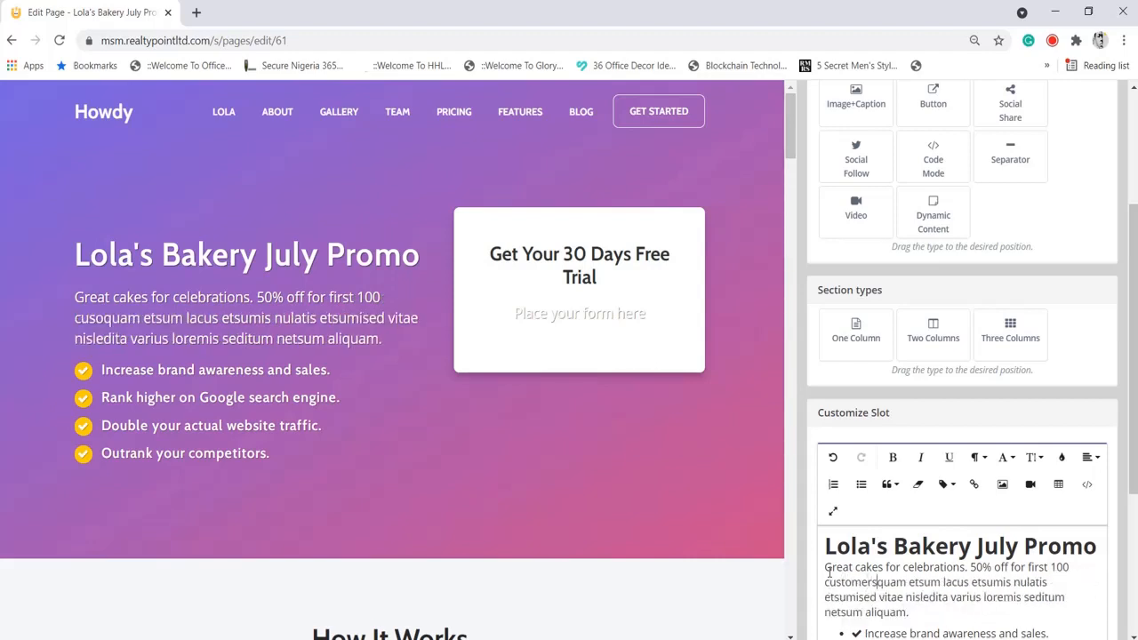
{"action": "type", "text": "."}
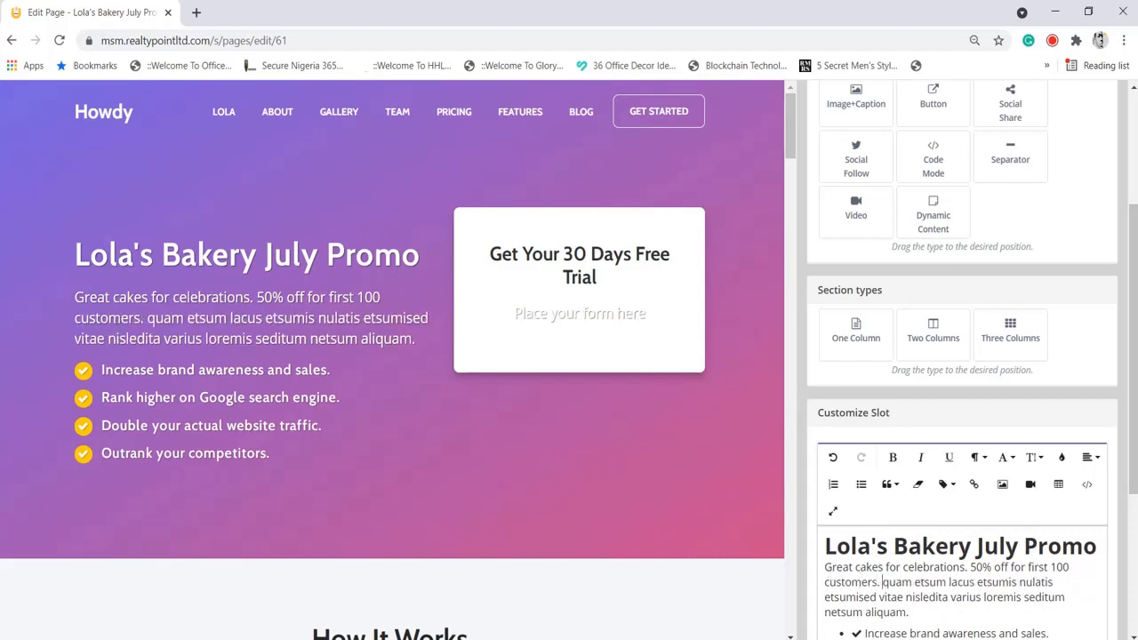
In the full-screen editor, delete the leftover Latin text and extra period from the hero paragraph, and insert "the" before "first"
{"action": "left_click", "coordinate": [833, 511]}
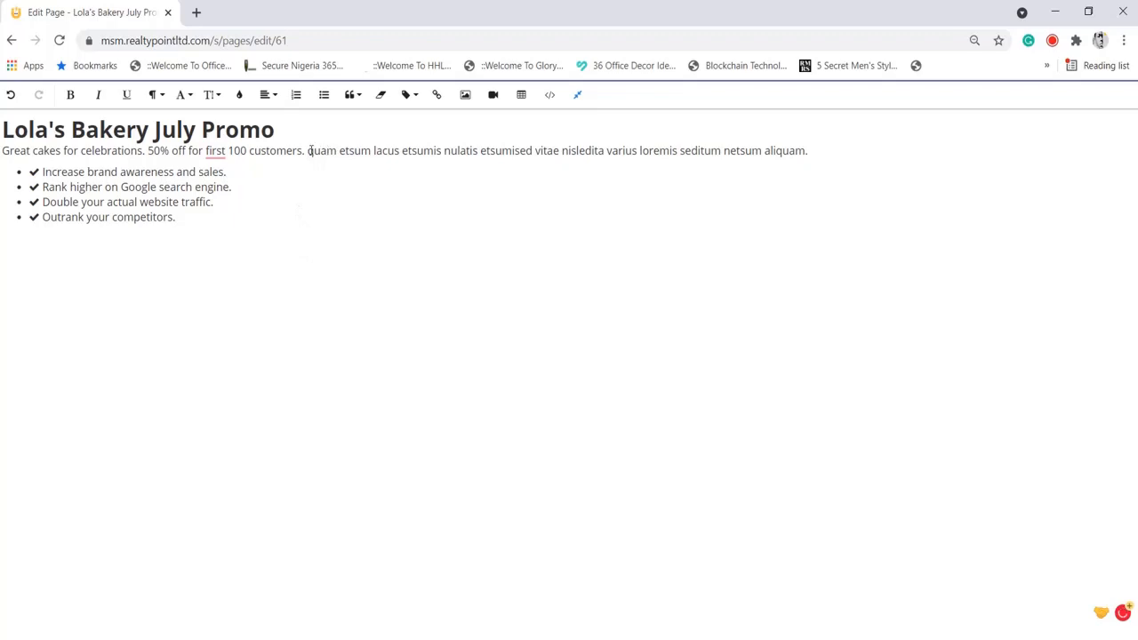
{"action": "left_click", "coordinate": [305, 151]}
{"action": "left_click_drag", "start_coordinate": [313, 151], "coordinate": [803, 149]}
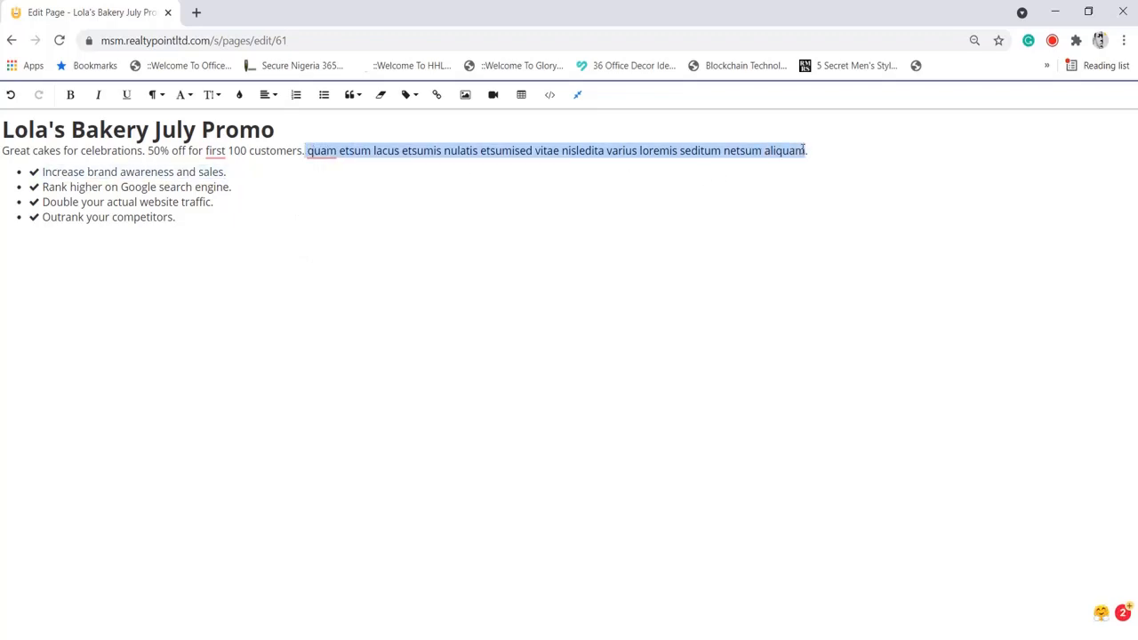
{"action": "key", "text": "BackSpace"}
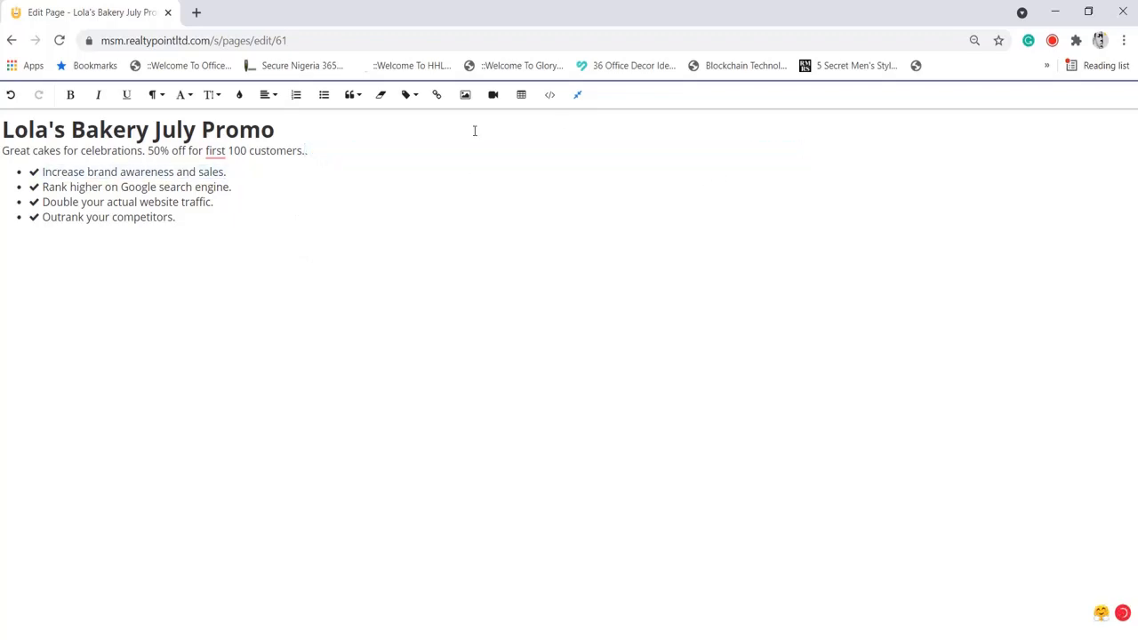
{"action": "left_click", "coordinate": [203, 151]}
{"action": "type", "text": "the"}
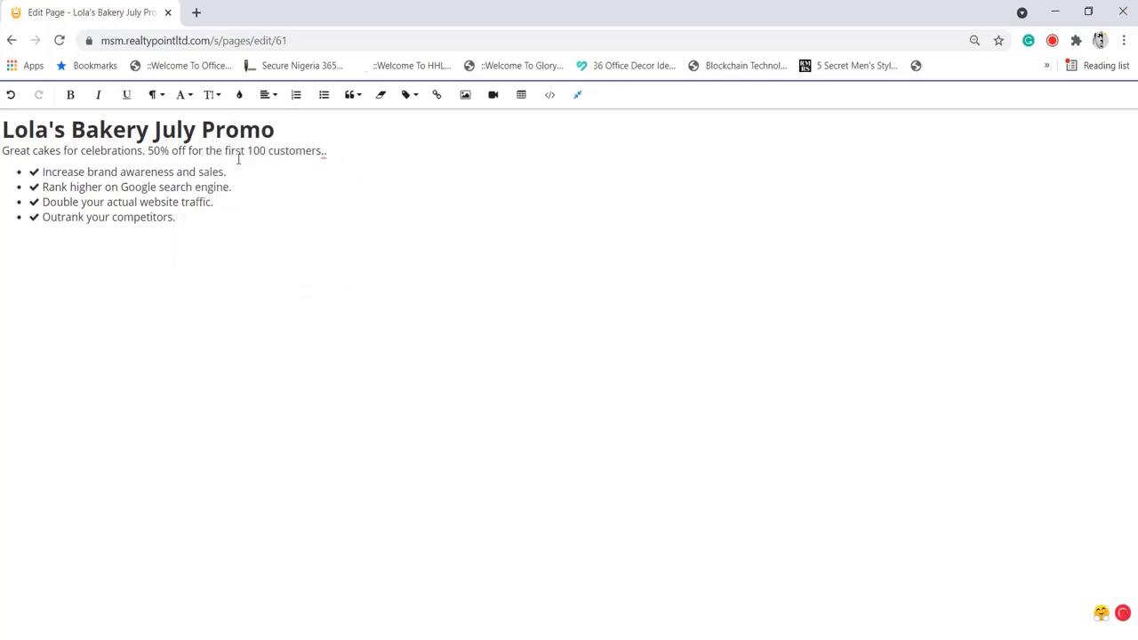
{"action": "left_click", "coordinate": [343, 152]}
{"action": "key", "text": "BackSpace"}
Replace the first two hero bullets with "Get free cupcakes for every cake bought" and "All cakes from vanilla to strawberry"
{"action": "left_click_drag", "start_coordinate": [230, 172], "coordinate": [43, 176]}
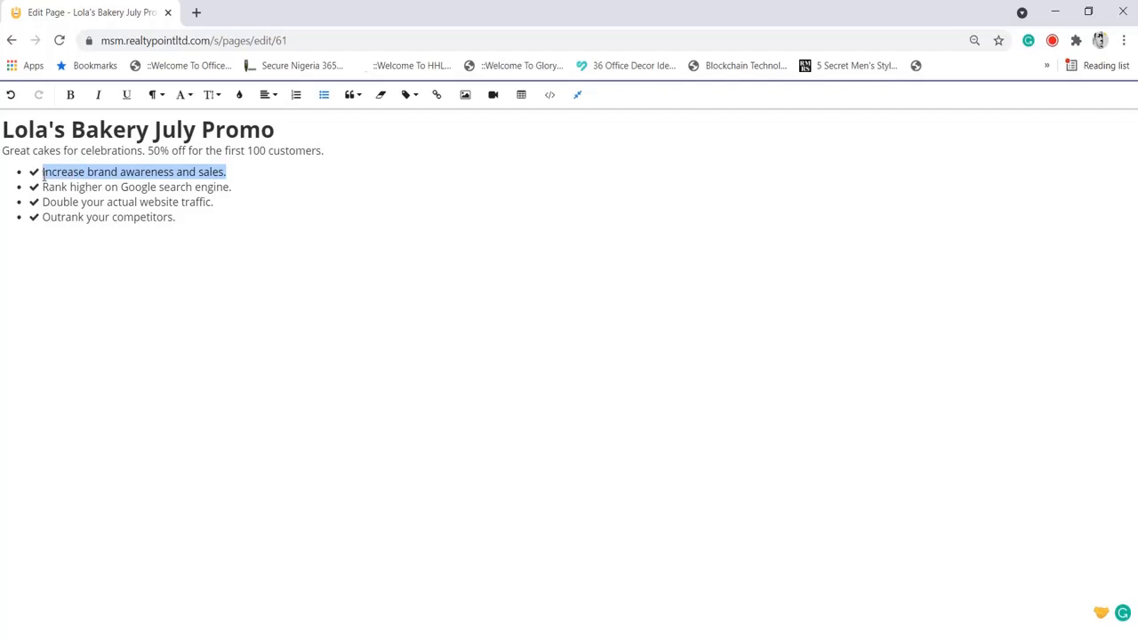
{"action": "type", "text": "Get"}
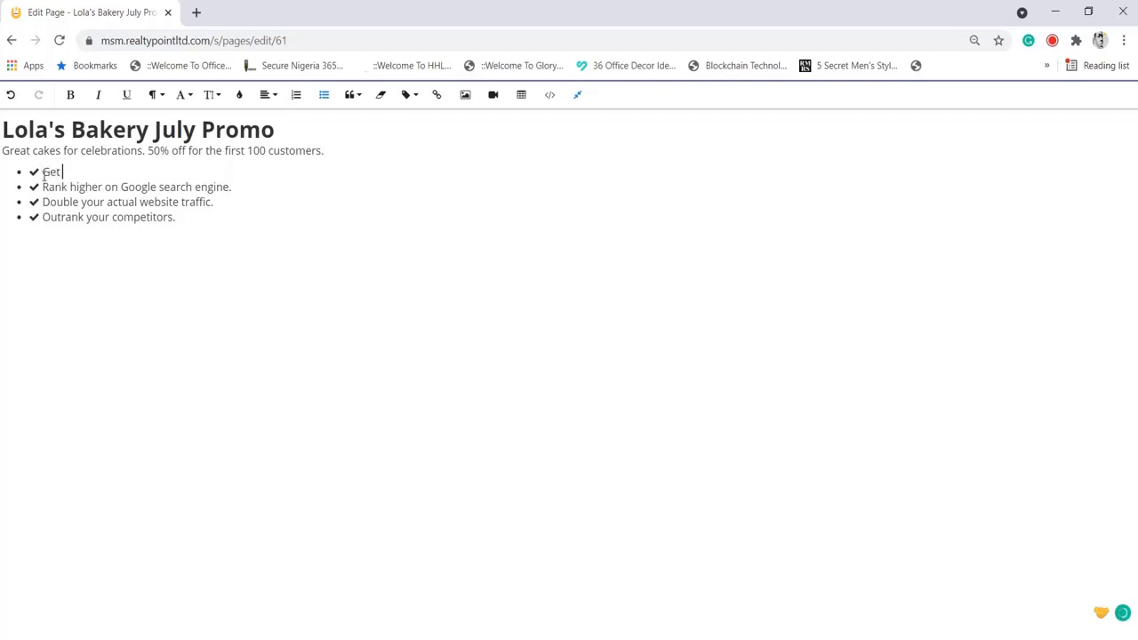
{"action": "type", "text": " free cupcakes for every cake bought"}
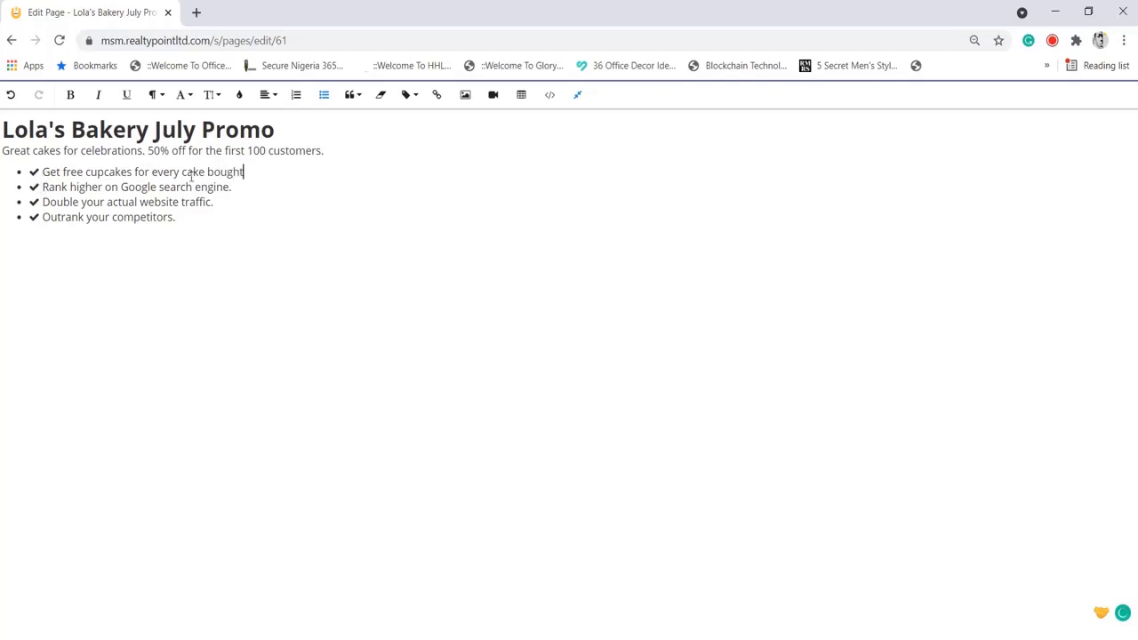
{"action": "left_click_drag", "start_coordinate": [208, 187], "coordinate": [187, 188]}
{"action": "left_click", "coordinate": [245, 192]}
{"action": "left_click_drag", "start_coordinate": [237, 192], "coordinate": [39, 187]}
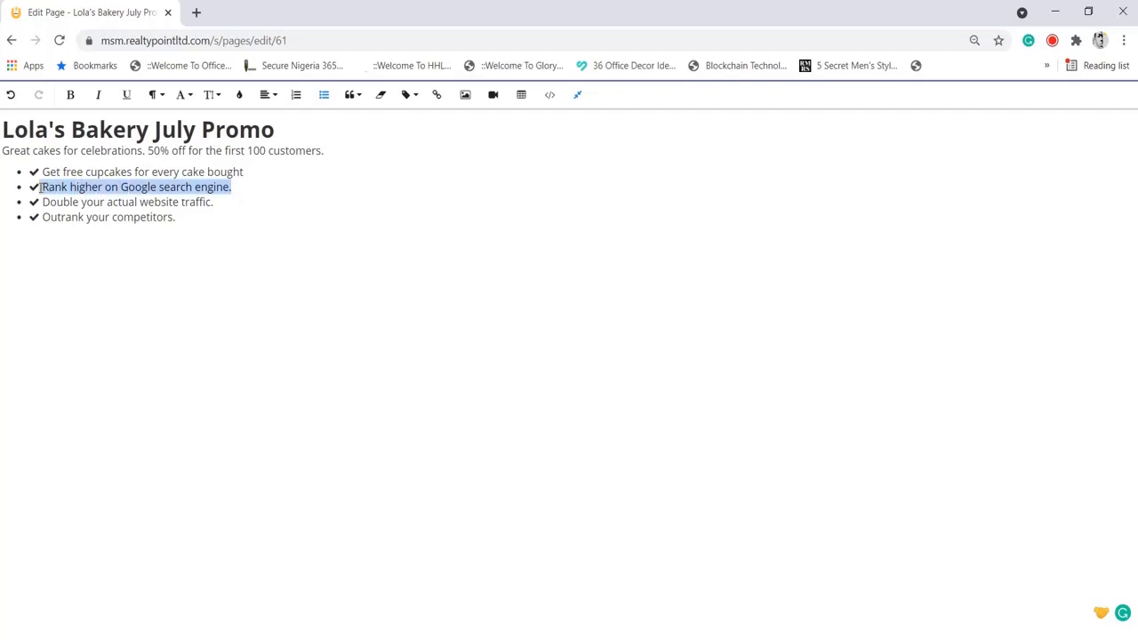
{"action": "key", "text": "BackSpace"}
{"action": "type", "text": "All"}
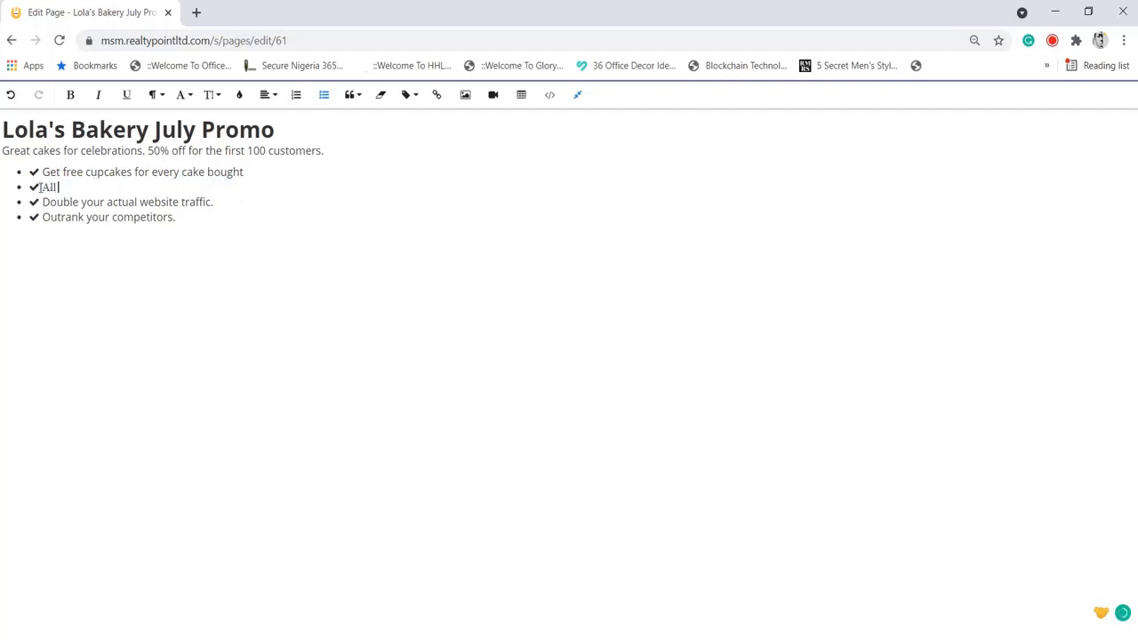
{"action": "type", "text": " cakes from vanilla to strawberry"}
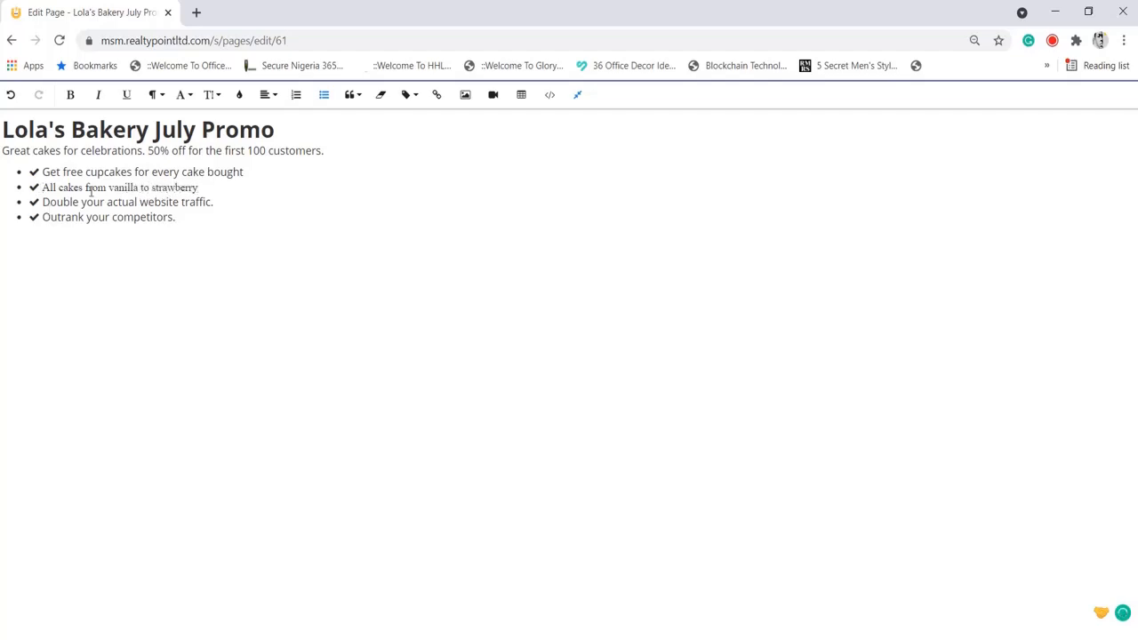
Replace the third hero bullet with "Free delivery", delete the fourth bullet, and leave the full-screen editor
{"action": "left_click_drag", "start_coordinate": [235, 205], "coordinate": [45, 203]}
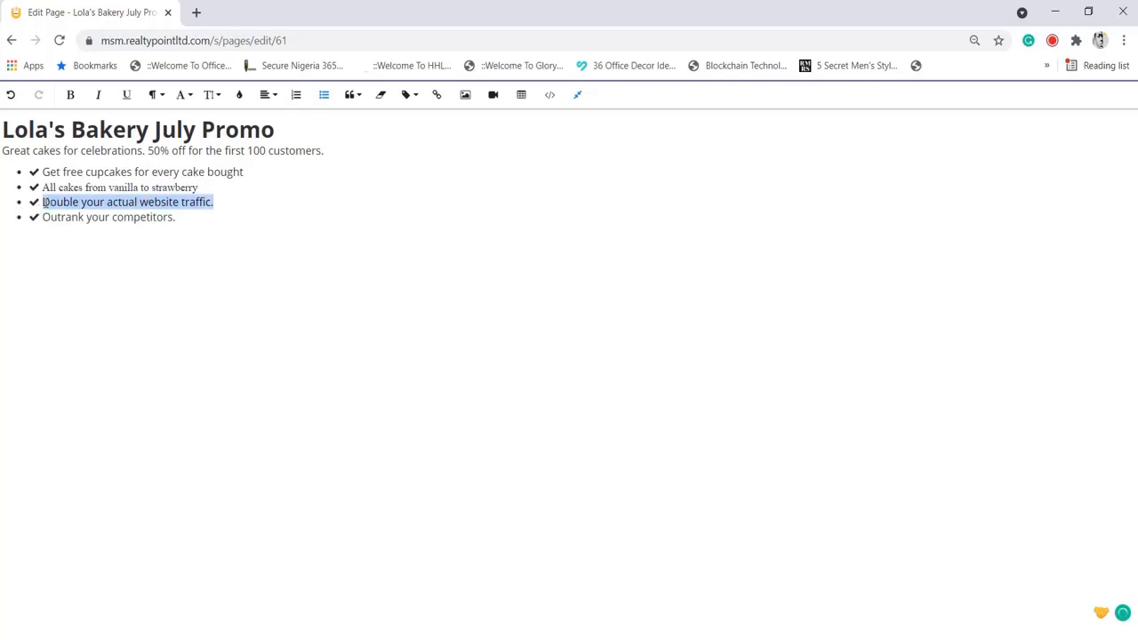
{"action": "type", "text": "Free del"}
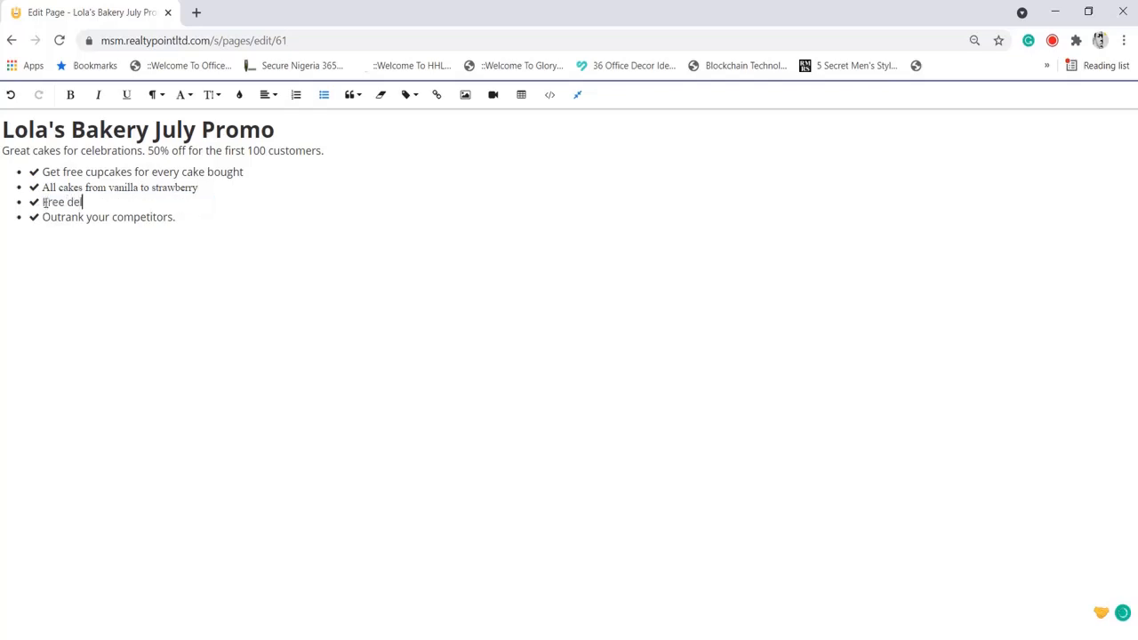
{"action": "type", "text": "ivery"}
{"action": "left_click_drag", "start_coordinate": [187, 221], "coordinate": [36, 225]}
{"action": "key", "text": "BackSpace"}
{"action": "key", "text": "BackSpace"}
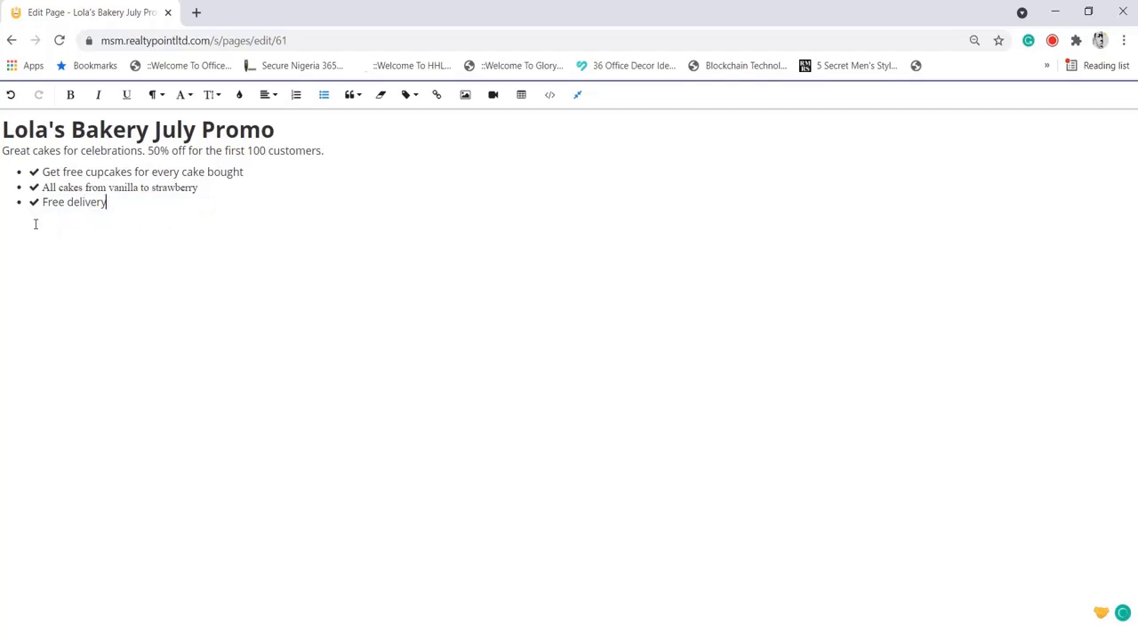
{"action": "left_click", "coordinate": [577, 94]}
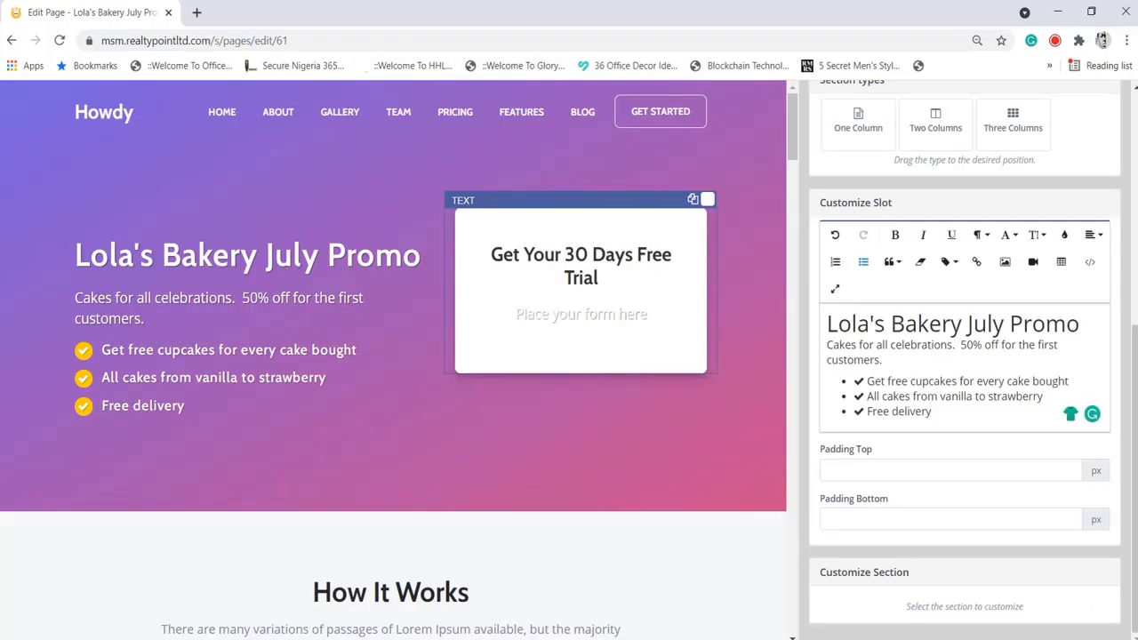
Replace the form card heading "Get Your 30 Days Free Trial" with "Order now", keeping "Place your form here" on its own line
{"action": "left_click", "coordinate": [595, 285]}
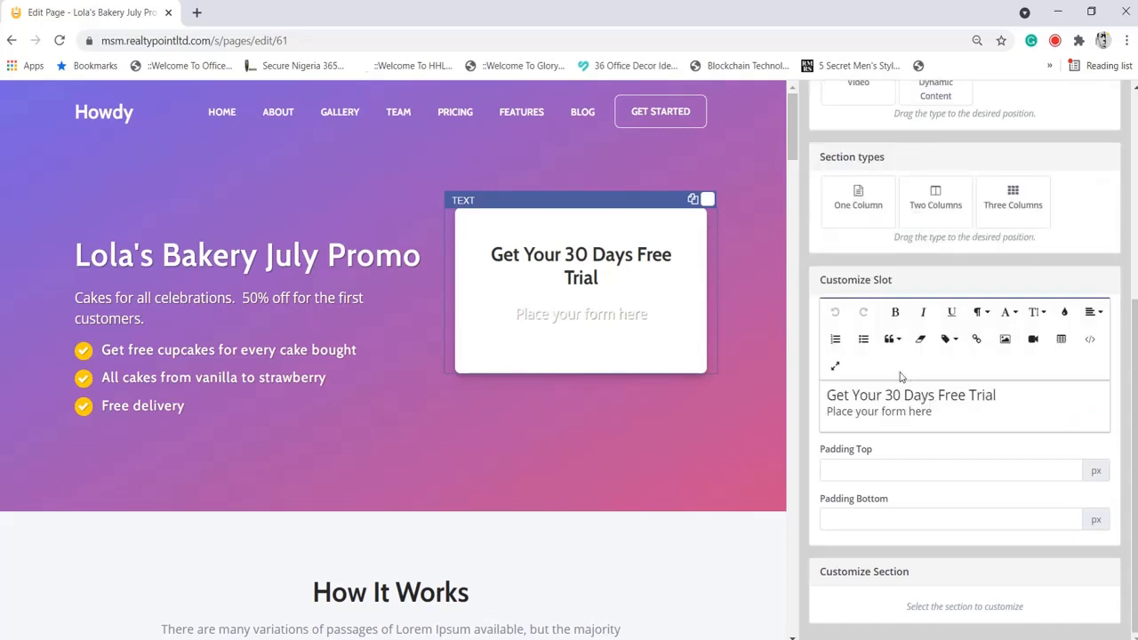
{"action": "triple_click", "coordinate": [922, 395]}
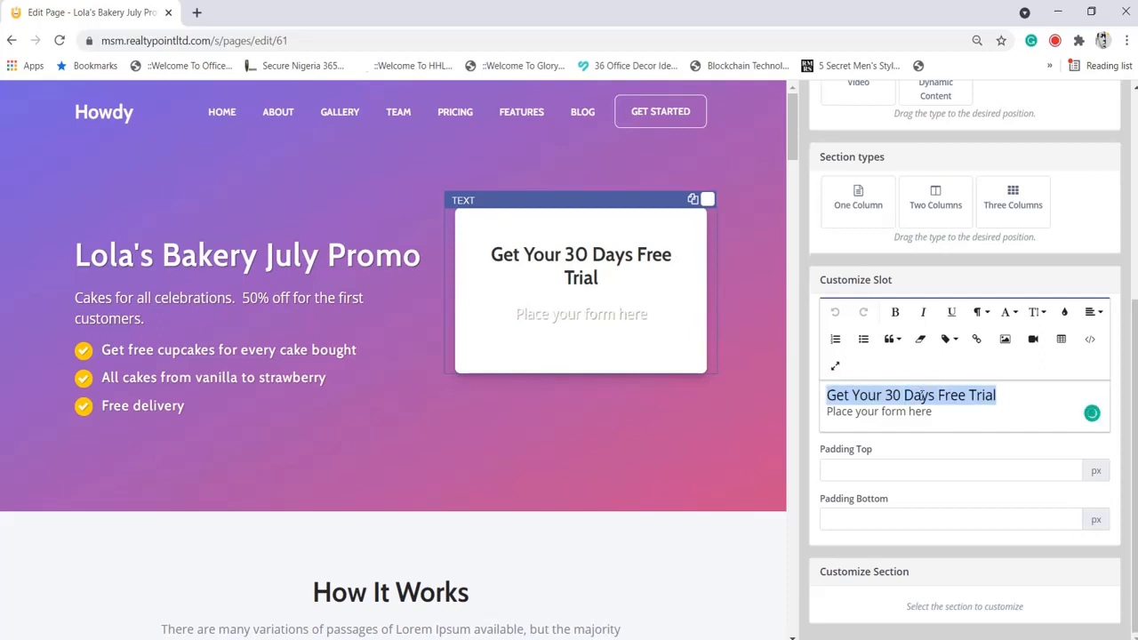
{"action": "type", "text": "Ord"}
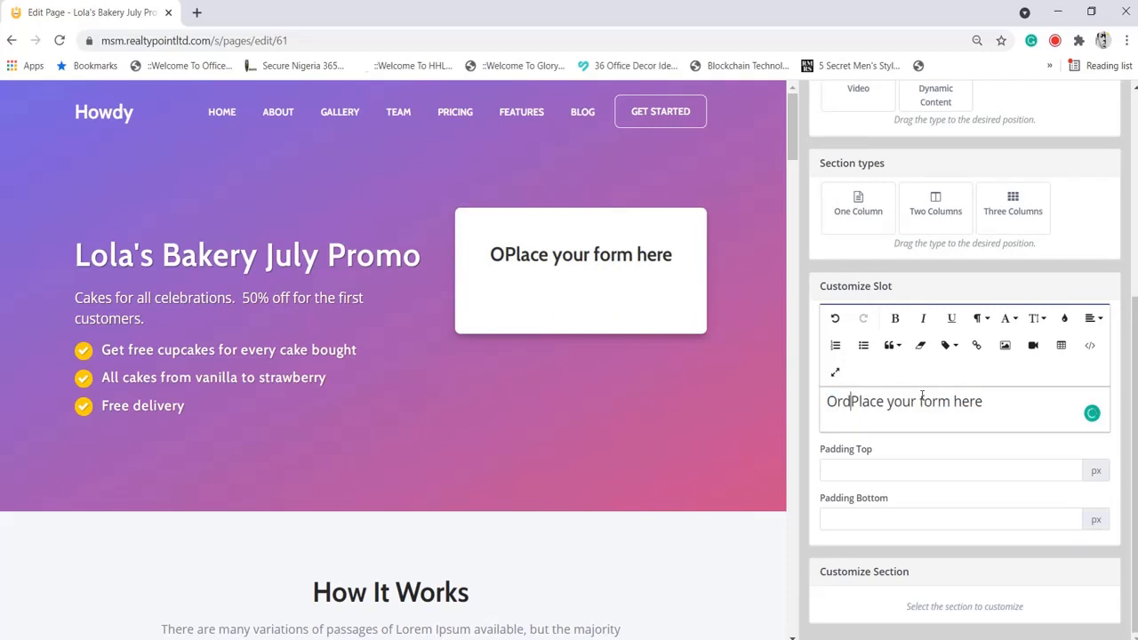
{"action": "type", "text": "ee"}
{"action": "key", "text": "BackSpace"}
{"action": "type", "text": "r n"}
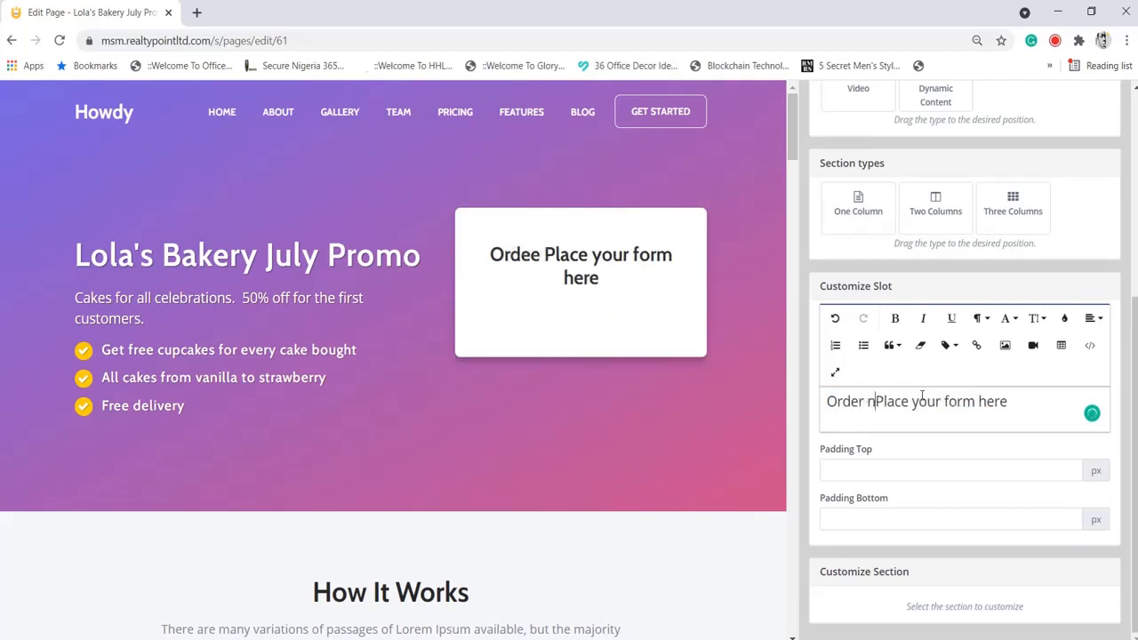
{"action": "type", "text": "ow"}
{"action": "key", "text": "Return"}
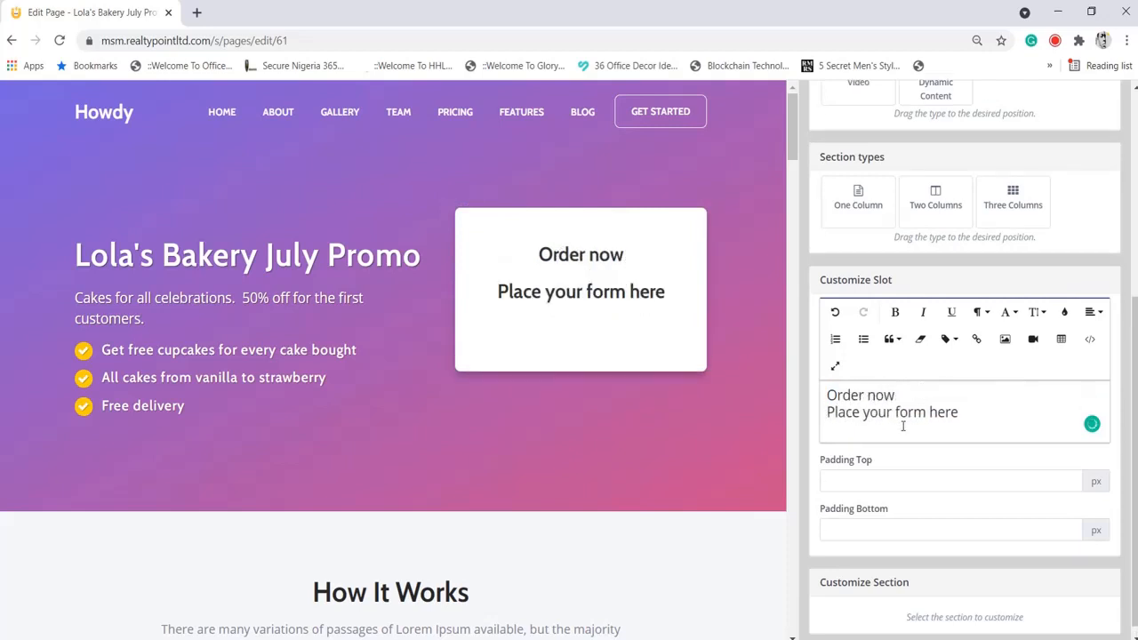
Replace the "Place your form here" line under "Order now" in the form card with the form token {form=53}
{"action": "triple_click", "coordinate": [914, 414]}
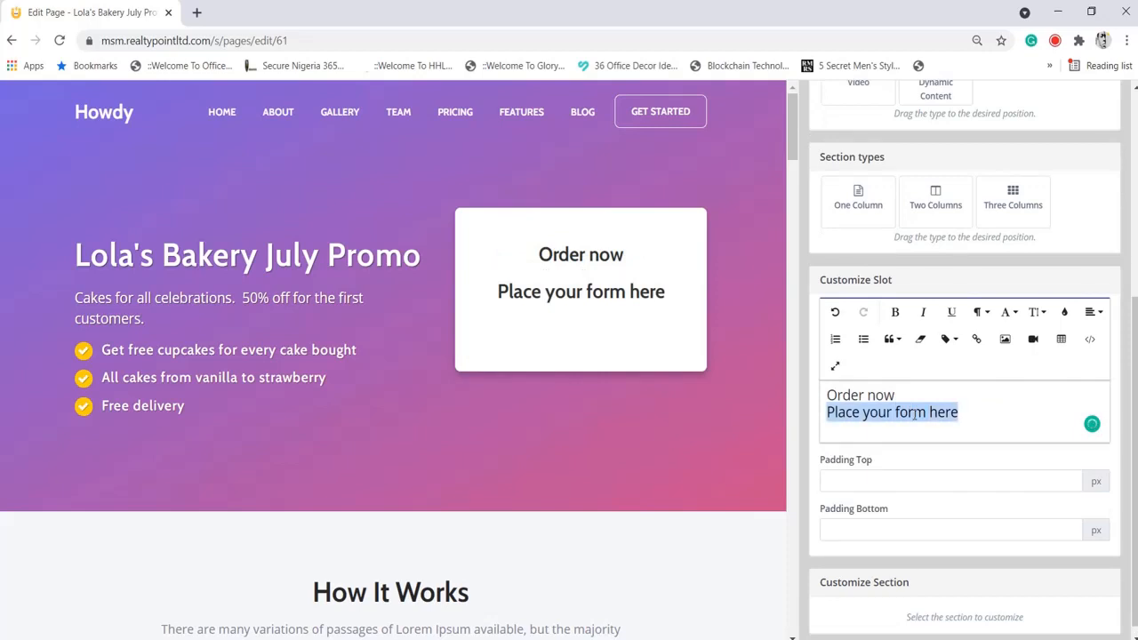
{"action": "key", "text": "BackSpace"}
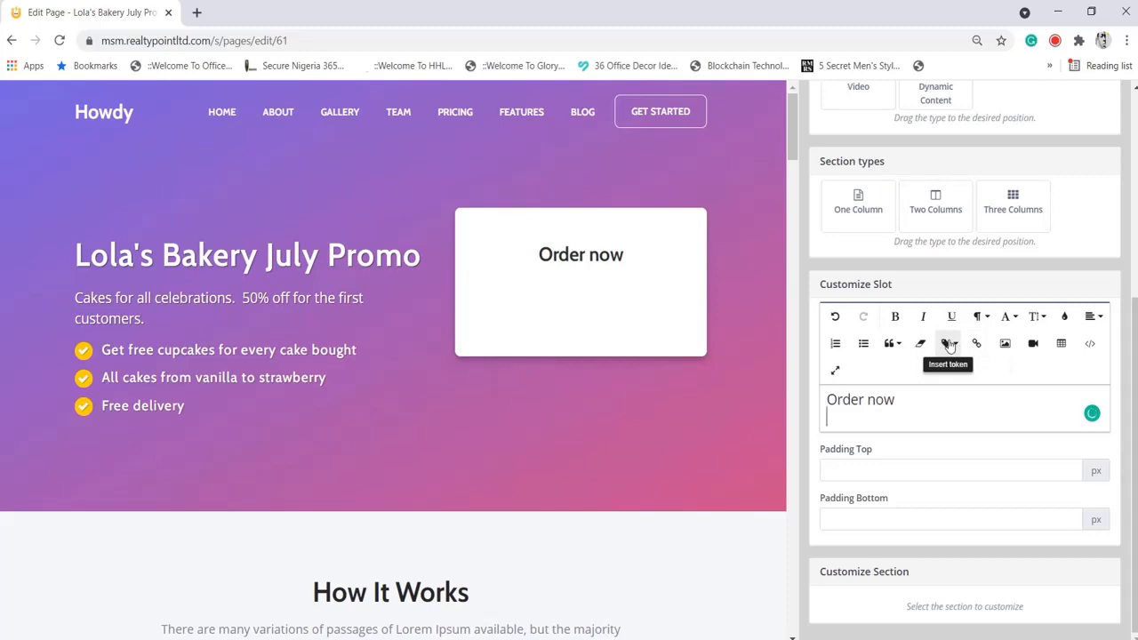
{"action": "left_click", "coordinate": [951, 344]}
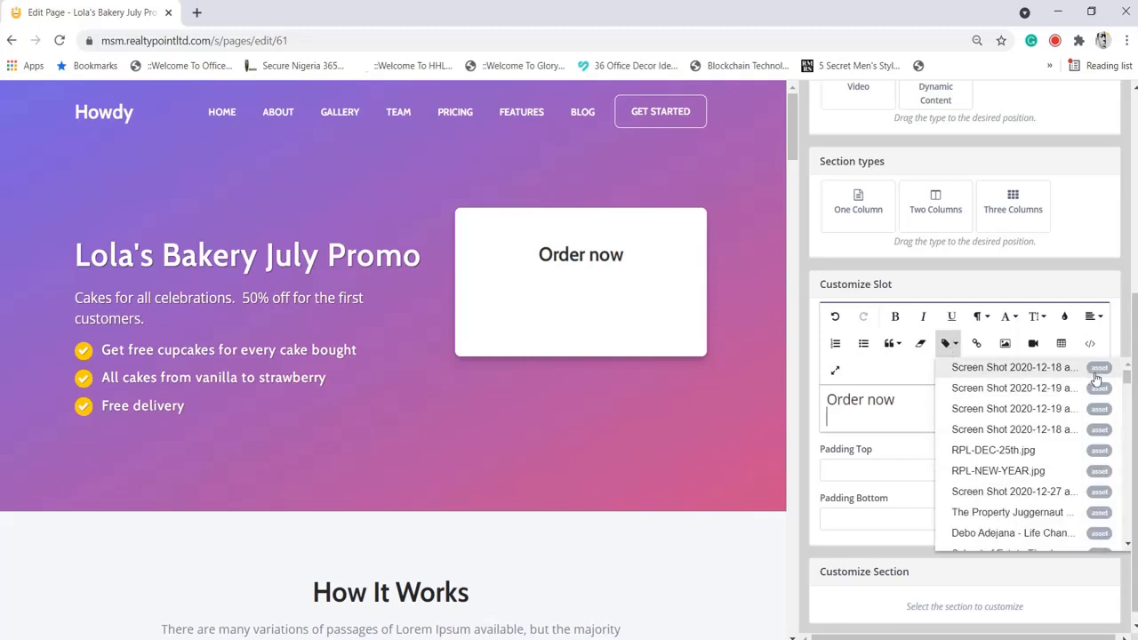
{"action": "scroll", "coordinate": [1127, 380], "scroll_direction": "down", "scroll_amount": 2}
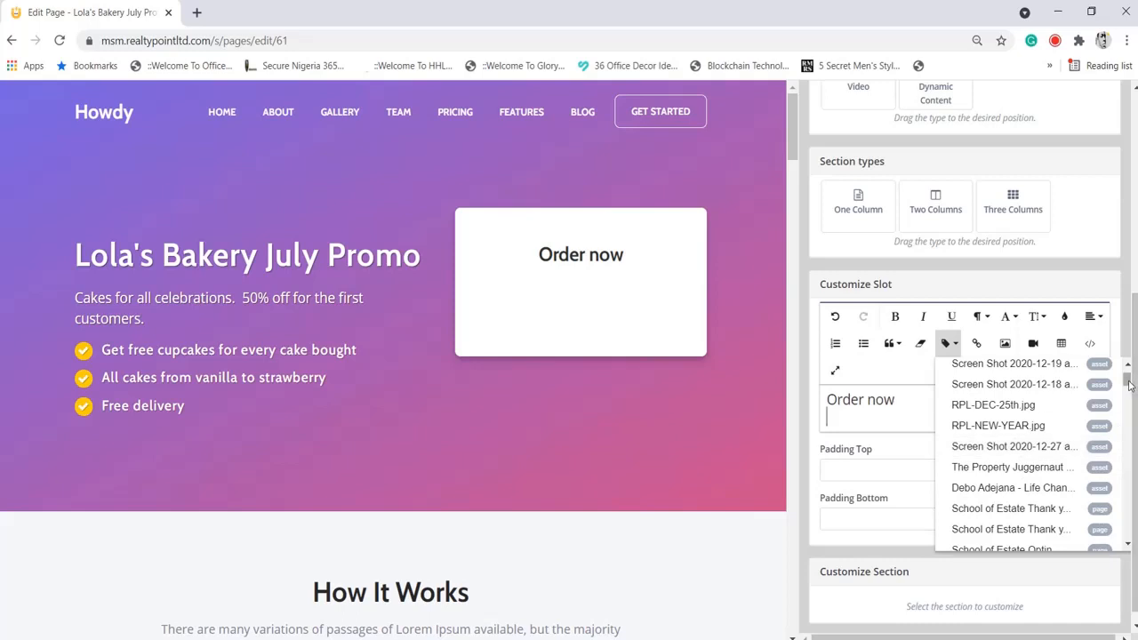
{"action": "left_click_drag", "start_coordinate": [1128, 383], "coordinate": [1127, 393]}
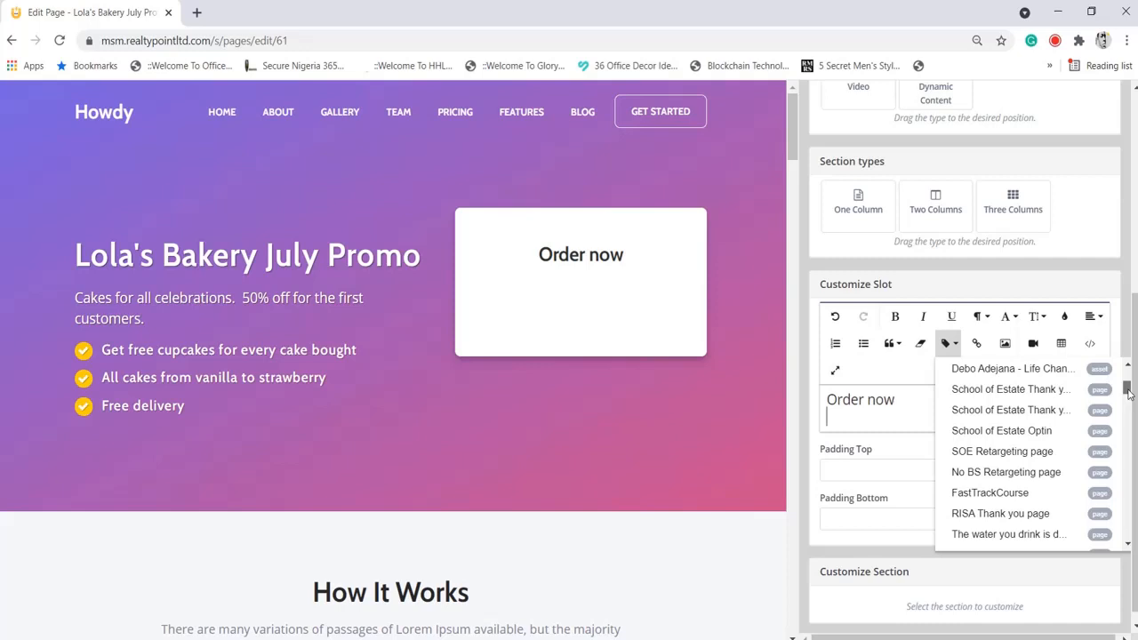
{"action": "left_click_drag", "start_coordinate": [1127, 393], "coordinate": [1127, 402]}
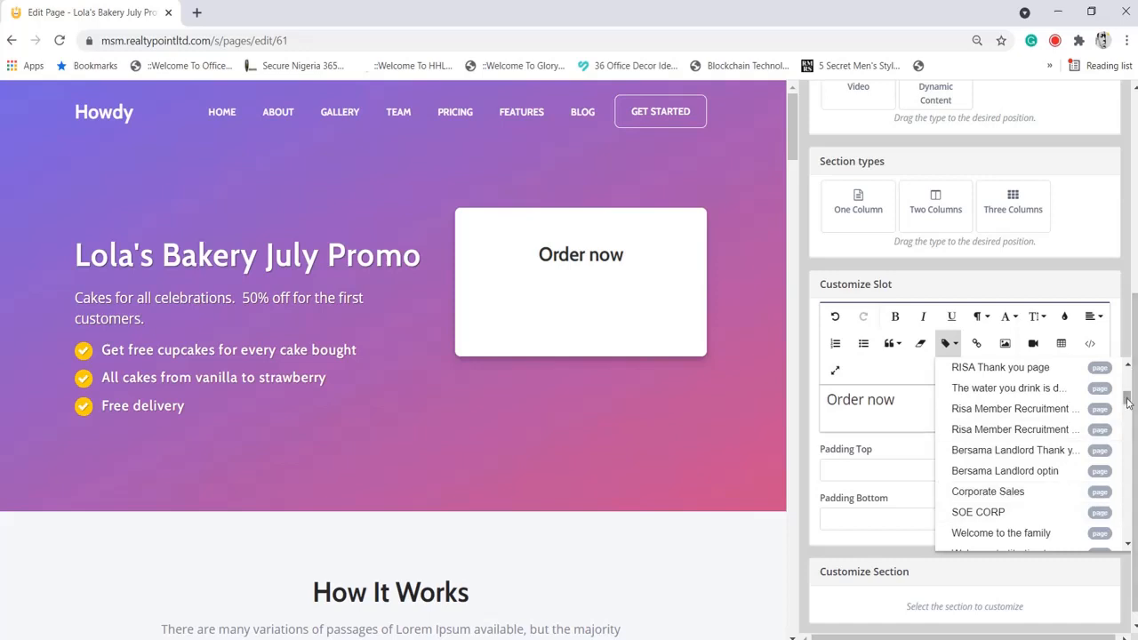
{"action": "left_click_drag", "start_coordinate": [1128, 402], "coordinate": [1127, 413]}
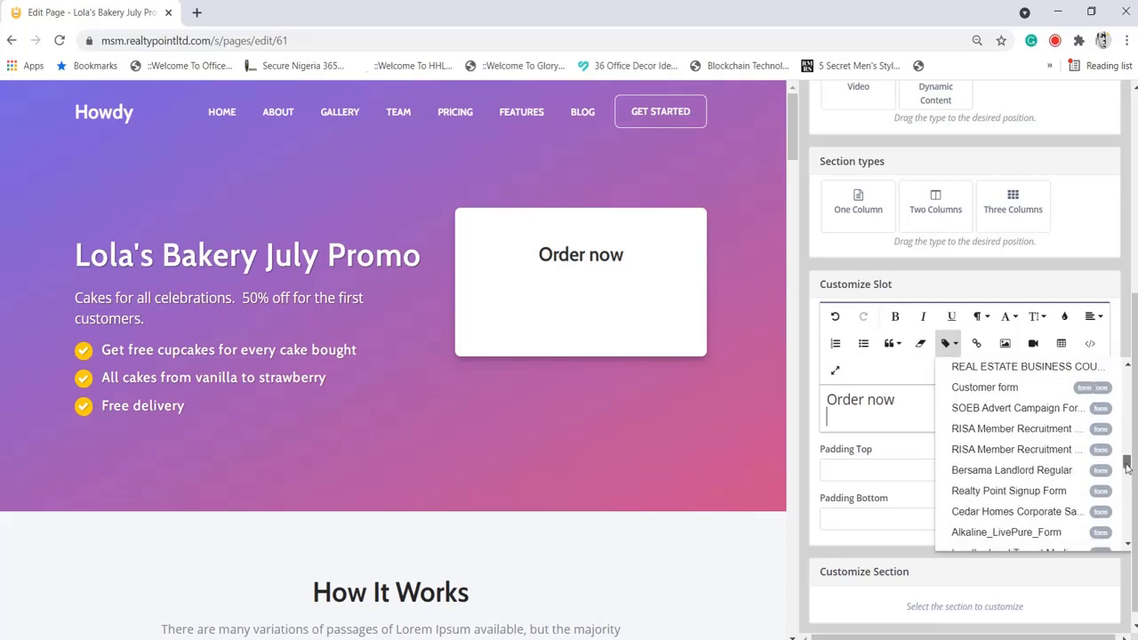
{"action": "left_click_drag", "start_coordinate": [1127, 468], "coordinate": [1126, 514]}
{"action": "left_click", "coordinate": [997, 498]}
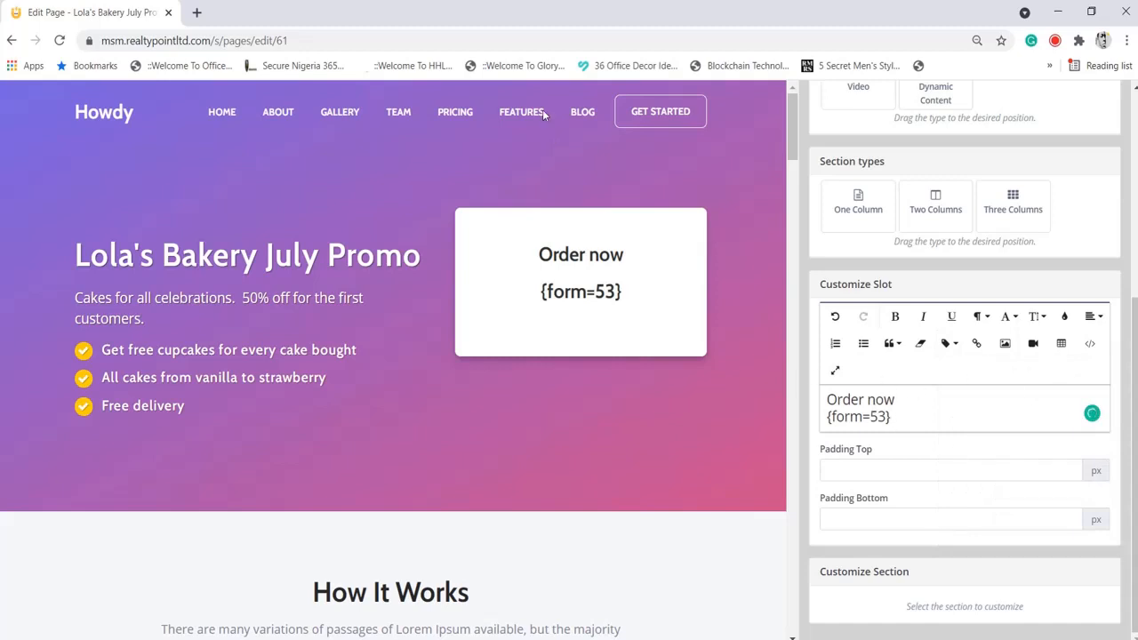
Delete the How It Works heading block and its whole section with the three cards below the hero
{"action": "left_click_drag", "start_coordinate": [790, 137], "coordinate": [791, 165]}
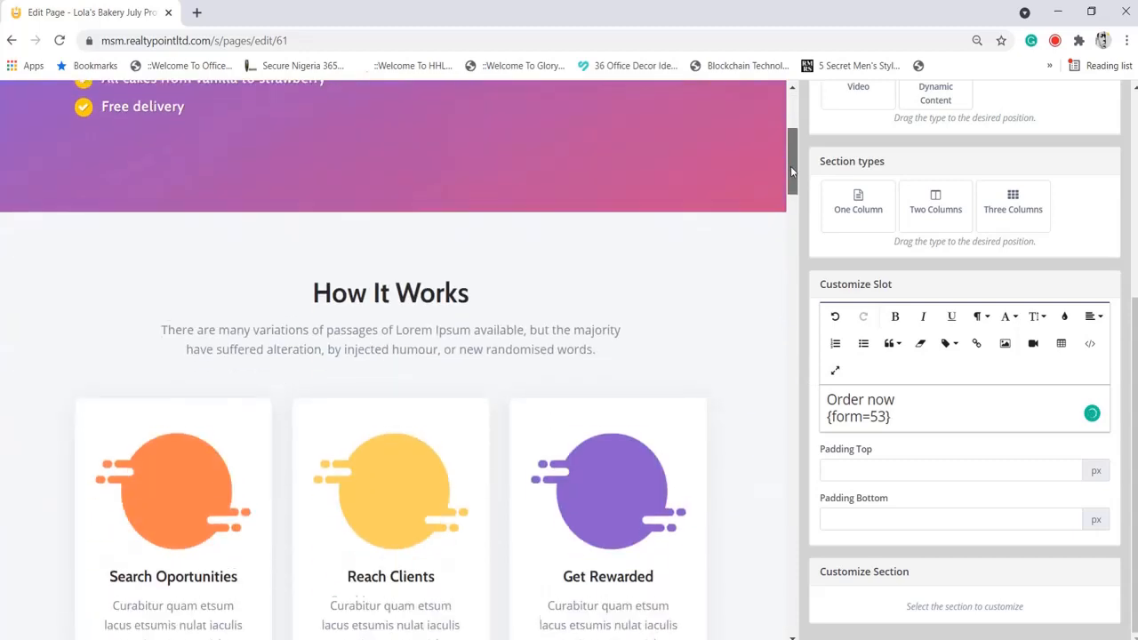
{"action": "left_click", "coordinate": [376, 322]}
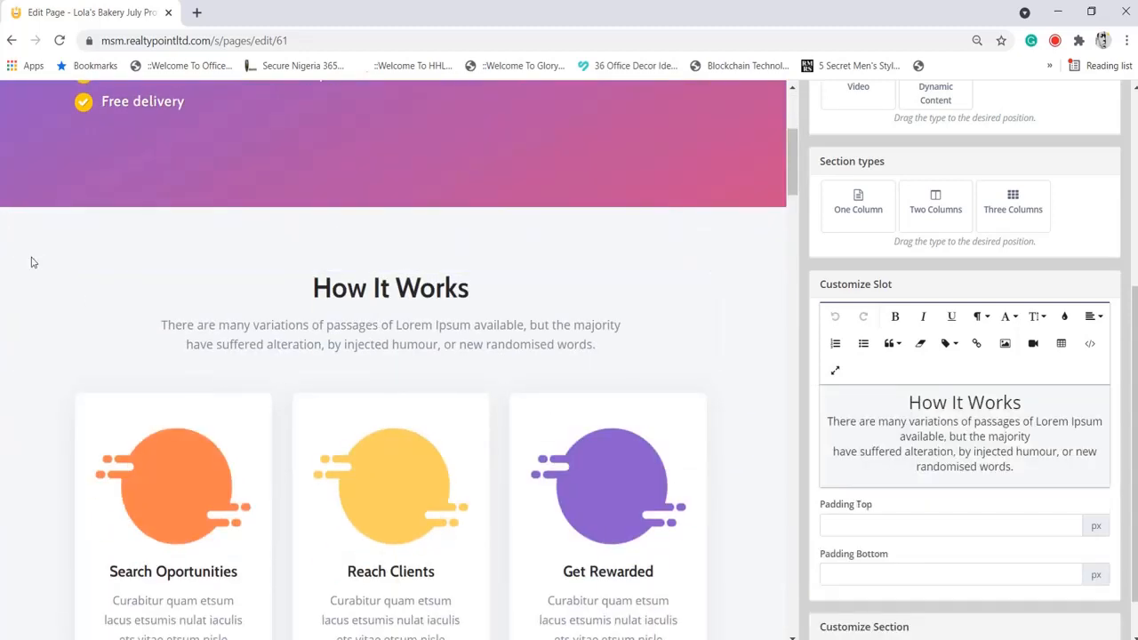
{"action": "double_click", "coordinate": [49, 325]}
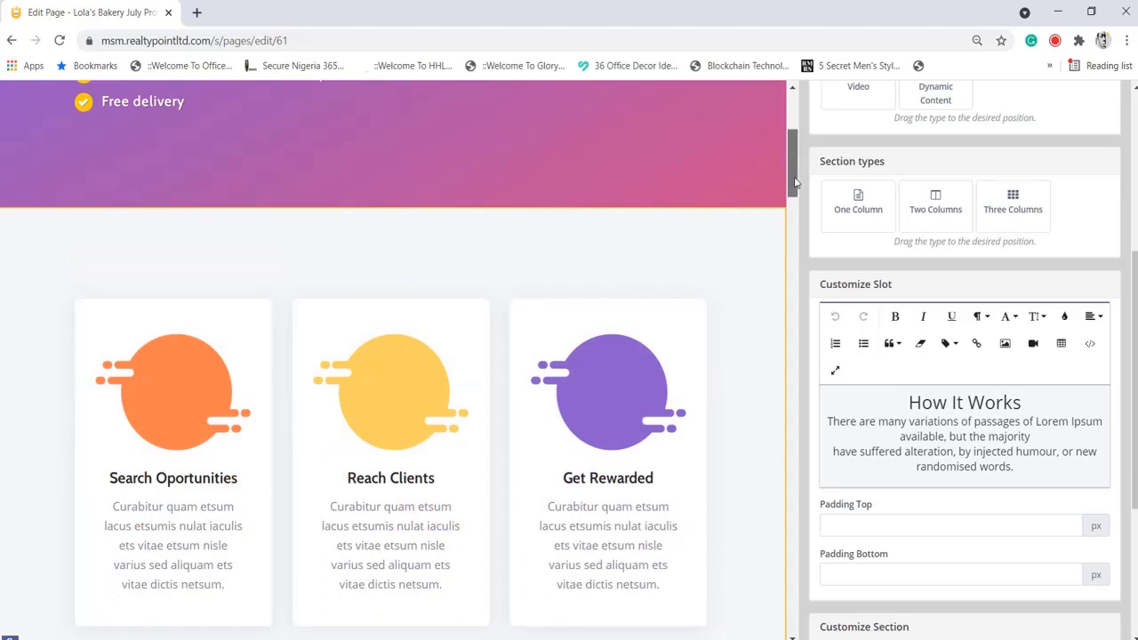
{"action": "scroll", "coordinate": [794, 195], "scroll_direction": "down", "scroll_amount": 3}
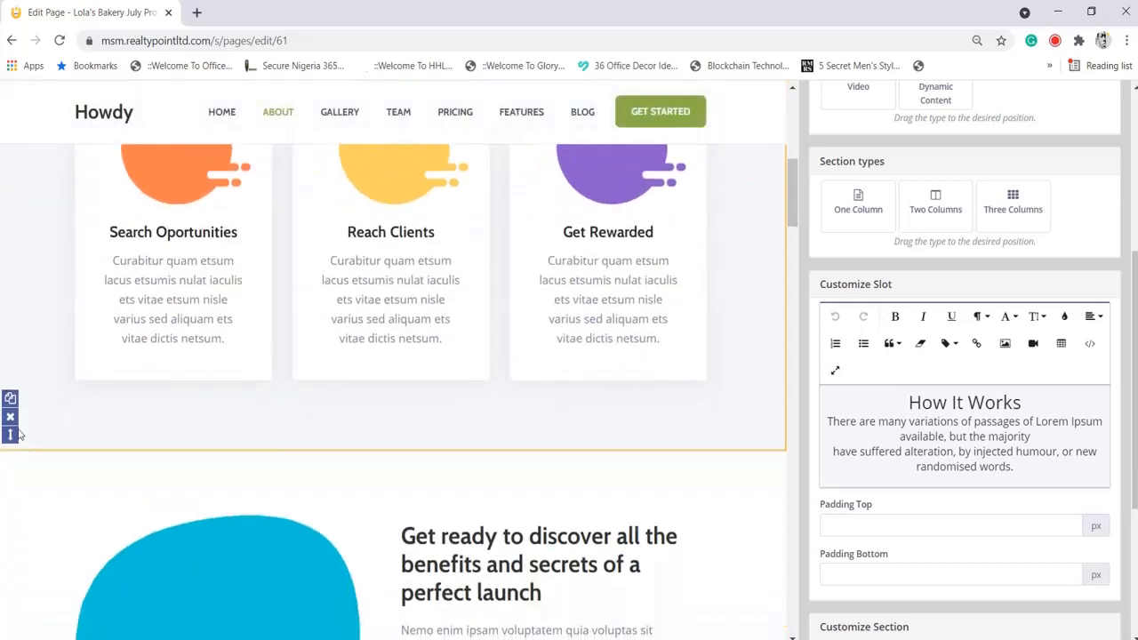
{"action": "left_click", "coordinate": [10, 418]}
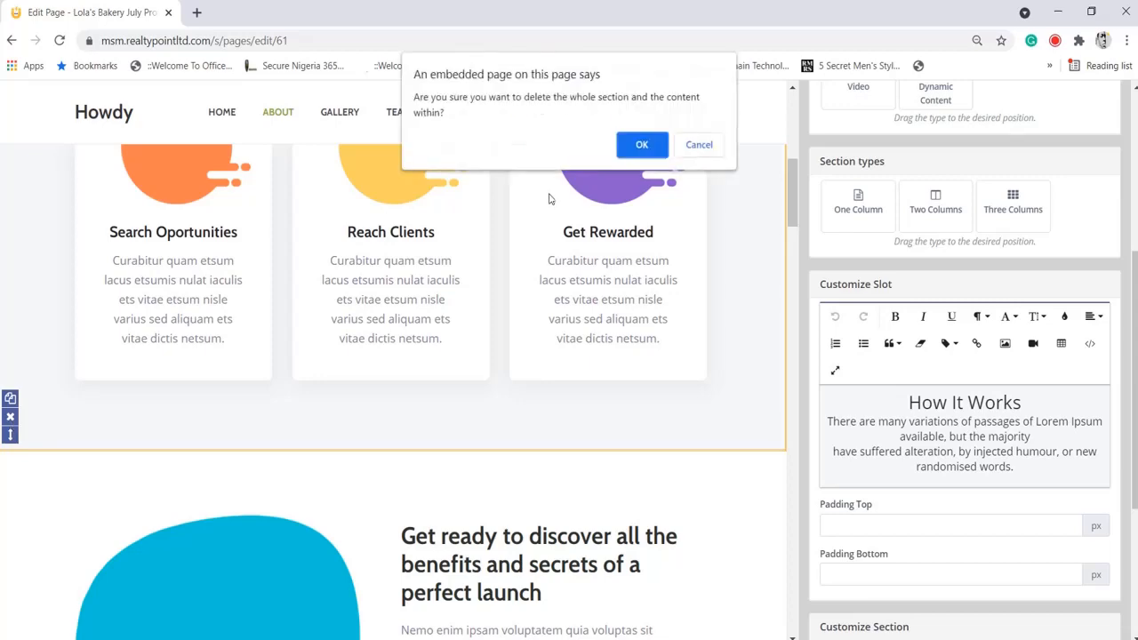
{"action": "left_click", "coordinate": [645, 149]}
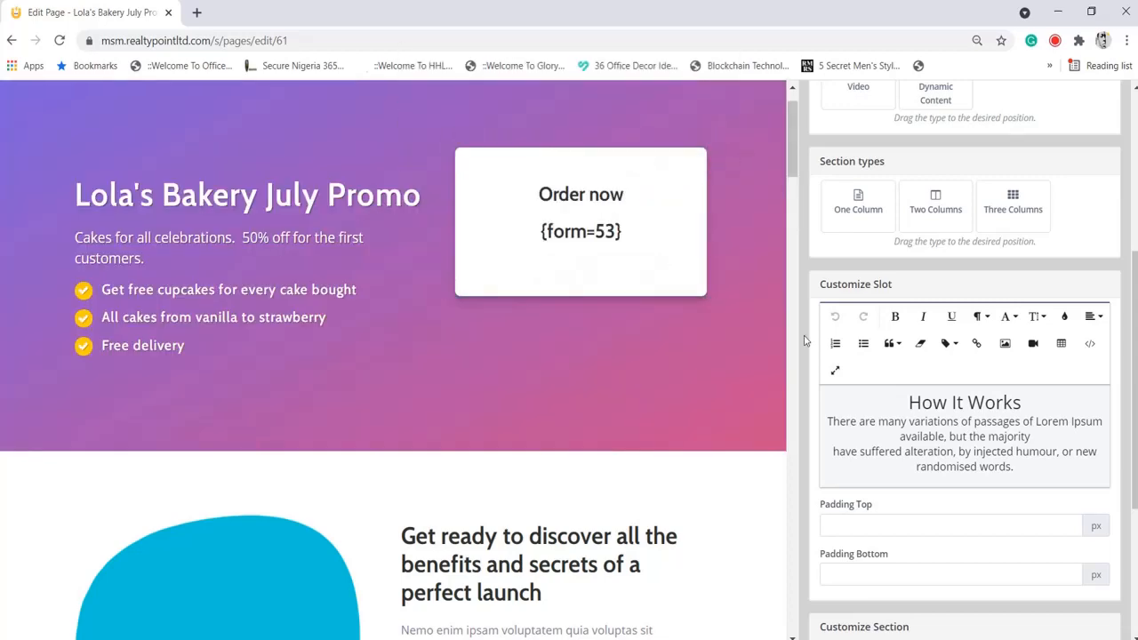
Delete the "Get ready to discover all the benefits" section and the section with the video and search-related questions
{"action": "left_click_drag", "start_coordinate": [789, 128], "coordinate": [754, 183]}
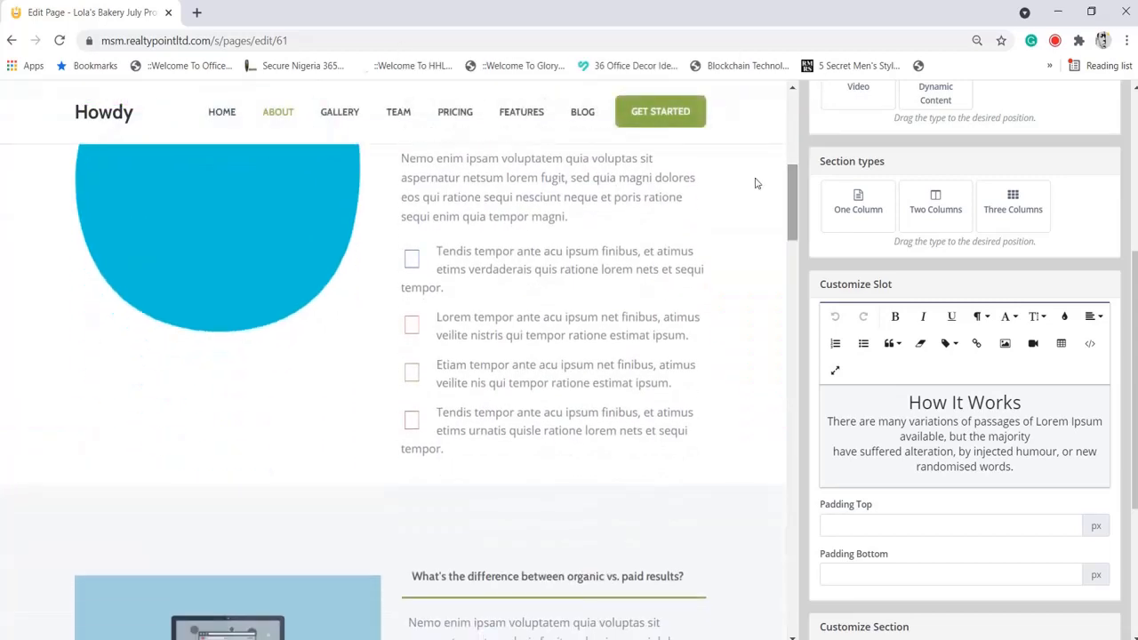
{"action": "mouse_move", "coordinate": [38, 376]}
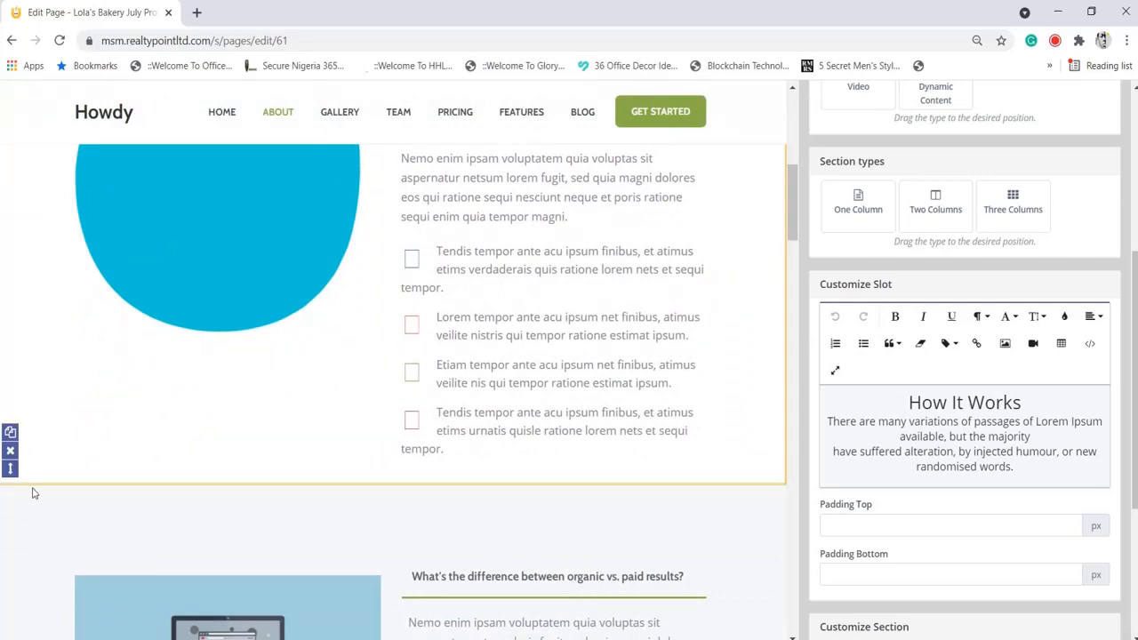
{"action": "left_click", "coordinate": [10, 451]}
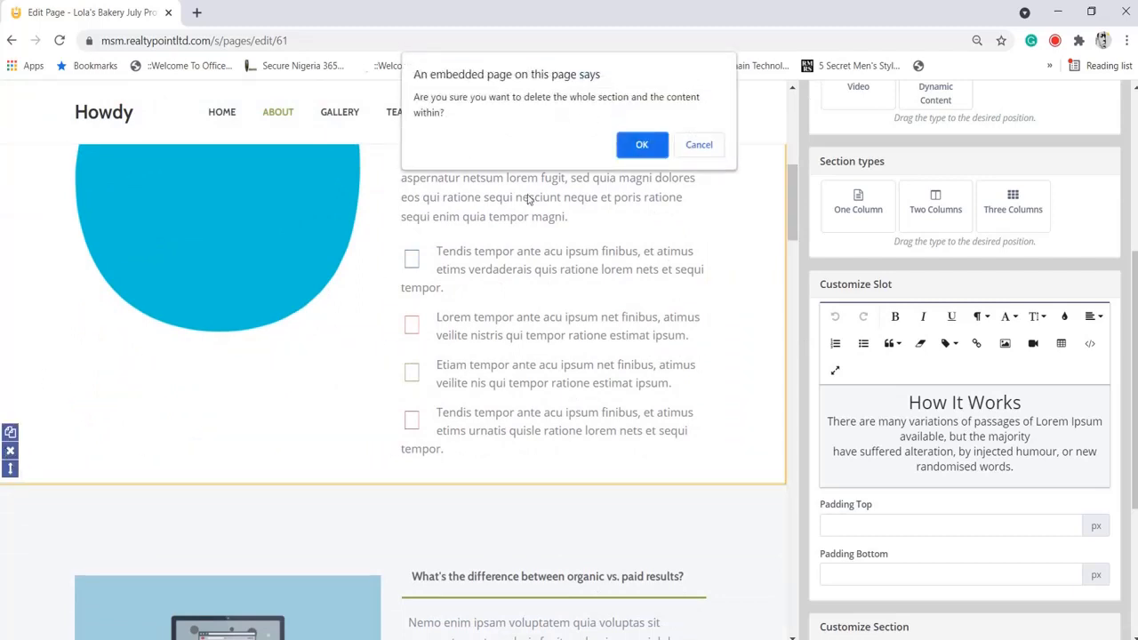
{"action": "left_click", "coordinate": [642, 147]}
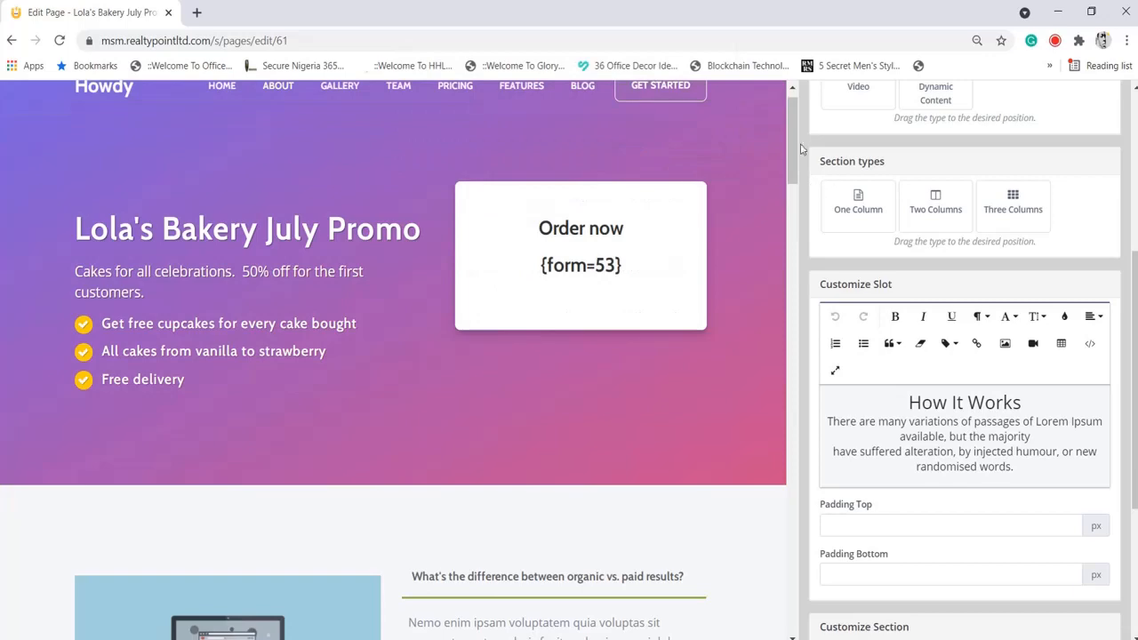
{"action": "left_click_drag", "start_coordinate": [801, 149], "coordinate": [798, 192]}
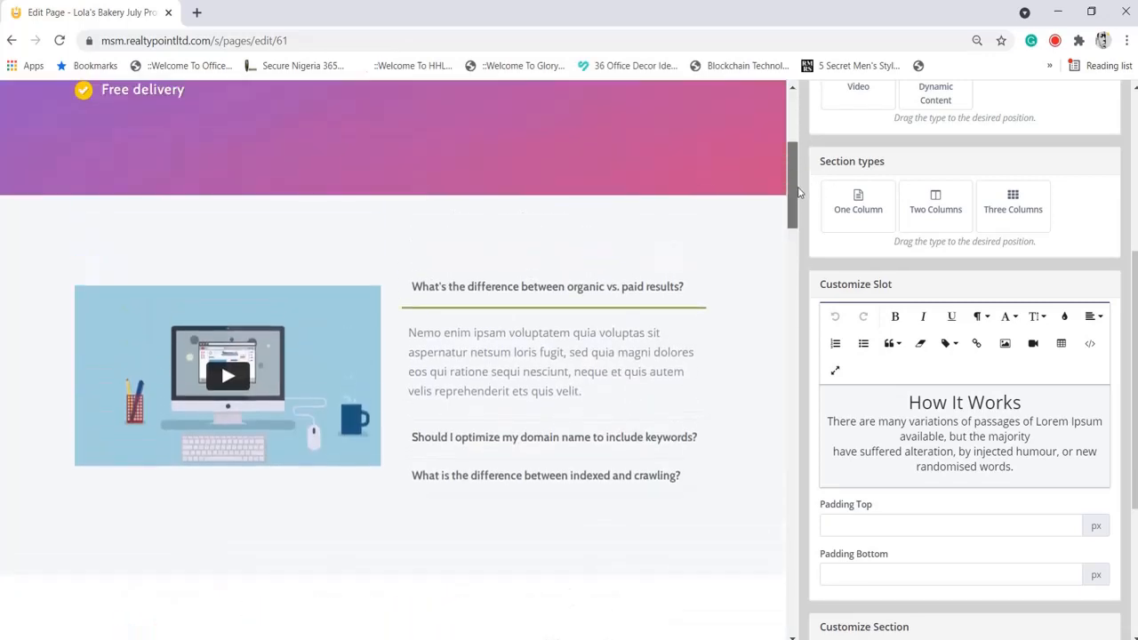
{"action": "left_click", "coordinate": [70, 271]}
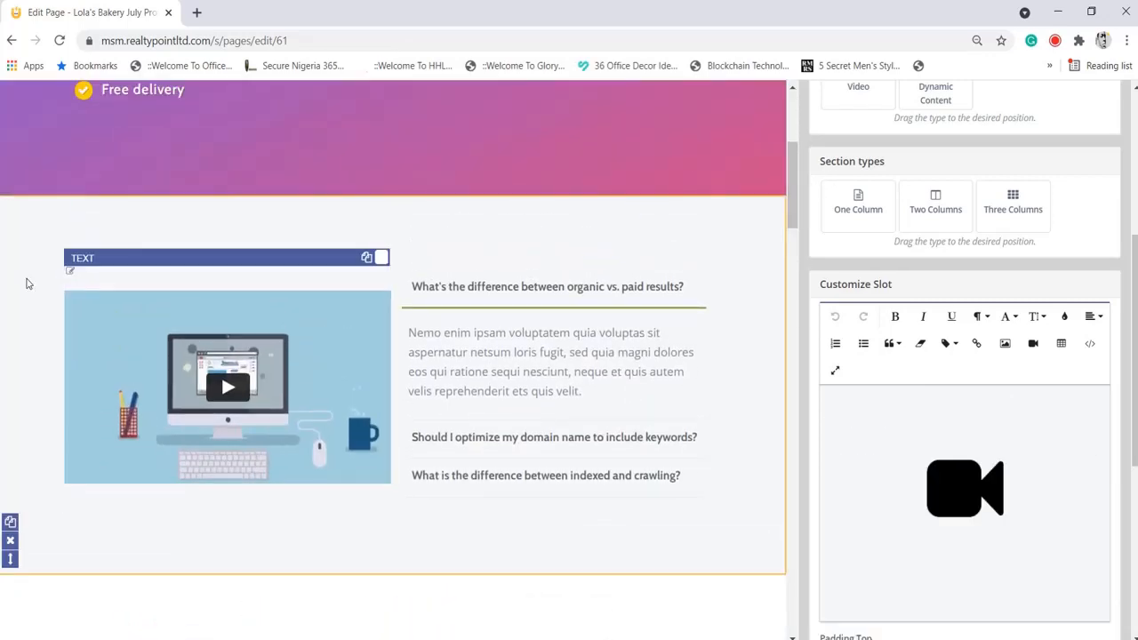
{"action": "left_click", "coordinate": [10, 541]}
{"action": "left_click", "coordinate": [639, 145]}
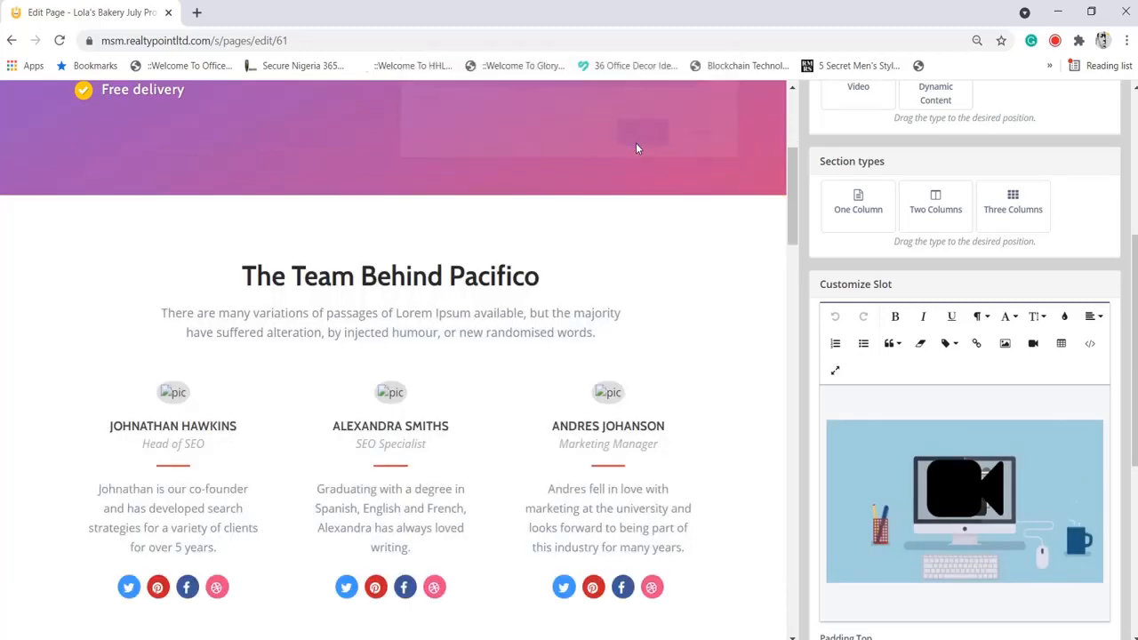
Delete the "The Team Behind Pacifico" and "Great Pricing Plans" sections from the page
{"action": "scroll", "coordinate": [794, 213], "scroll_direction": "down", "scroll_amount": 1}
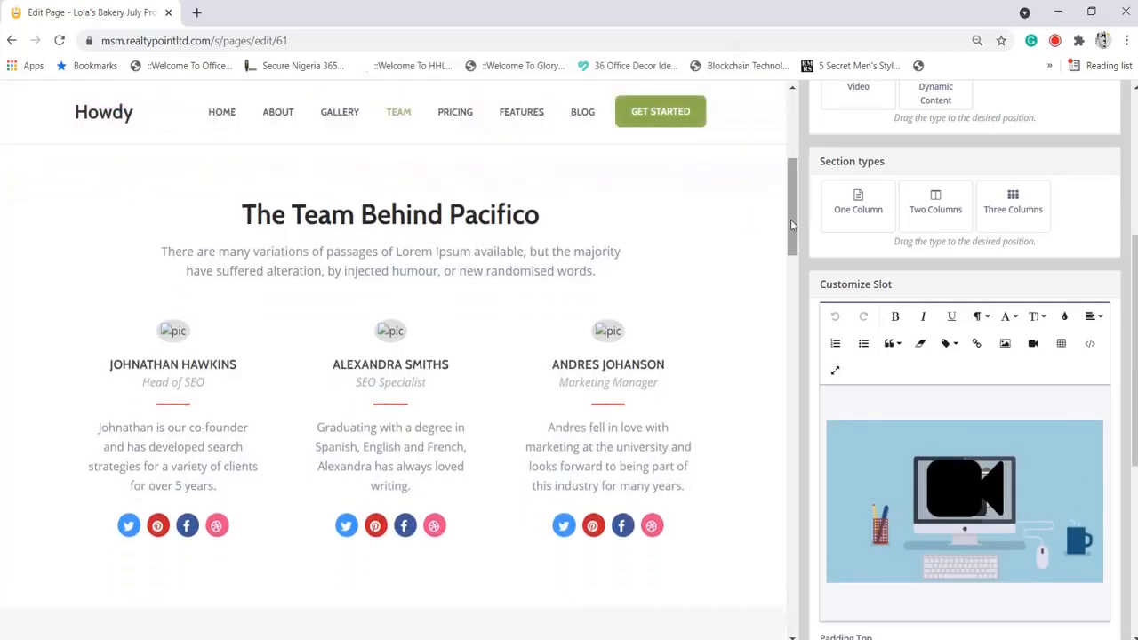
{"action": "double_click", "coordinate": [36, 395]}
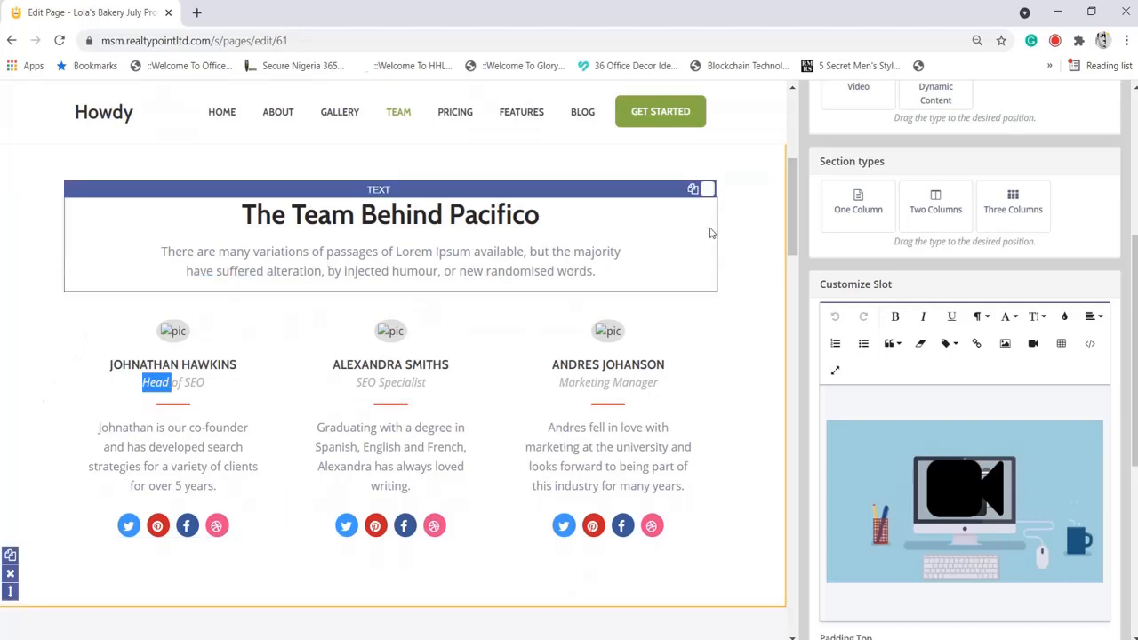
{"action": "left_click", "coordinate": [10, 574]}
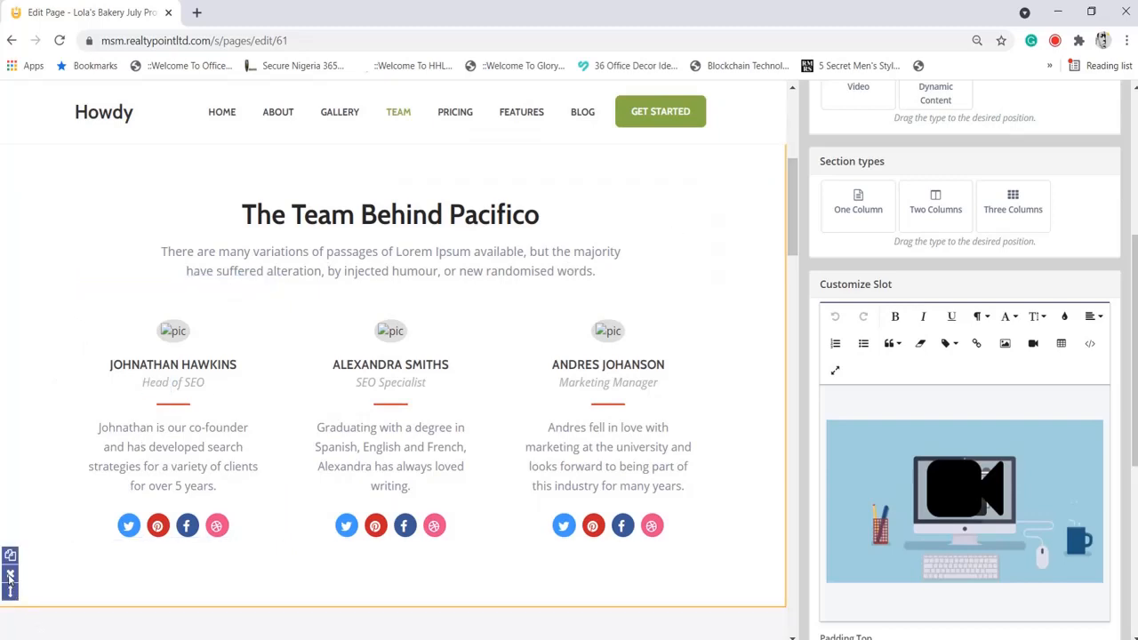
{"action": "left_click", "coordinate": [641, 146]}
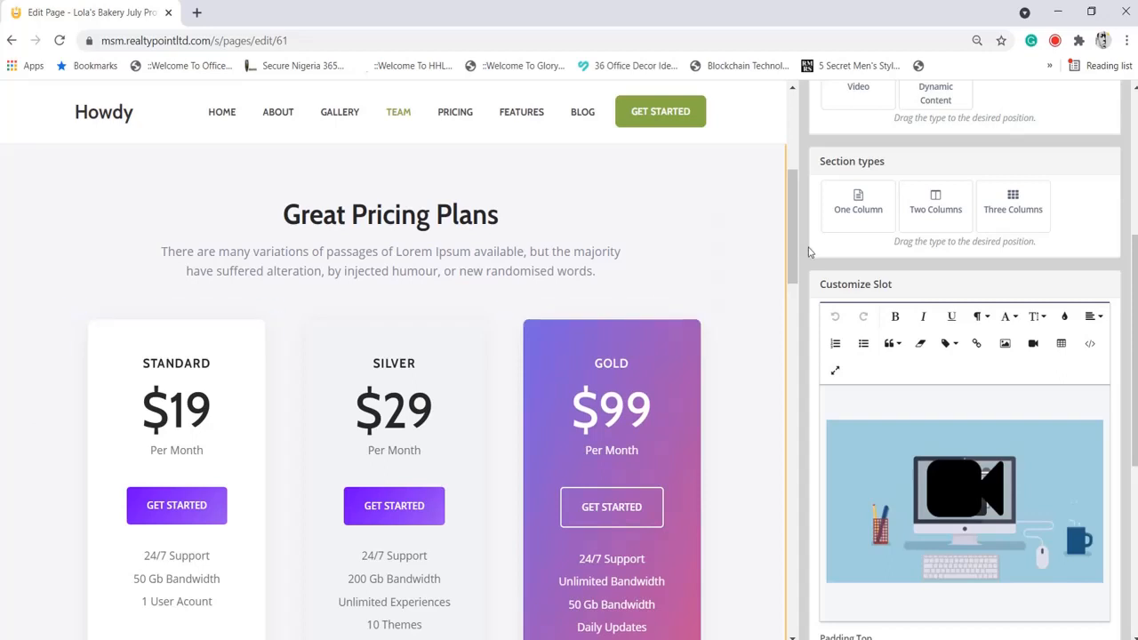
{"action": "left_click_drag", "start_coordinate": [795, 250], "coordinate": [795, 297]}
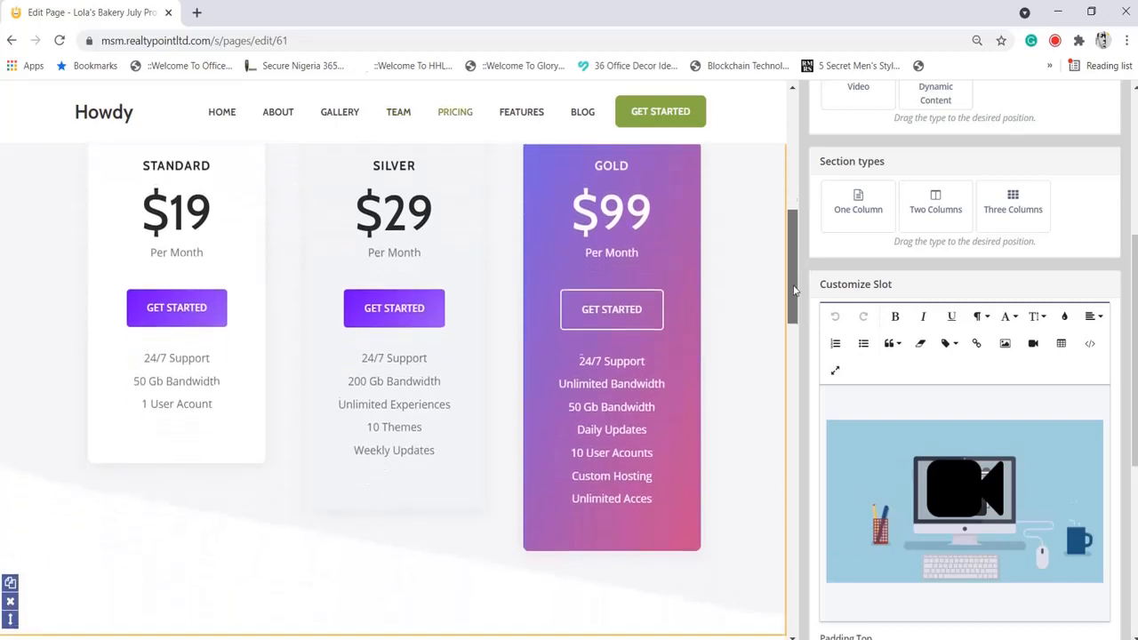
{"action": "left_click", "coordinate": [11, 598]}
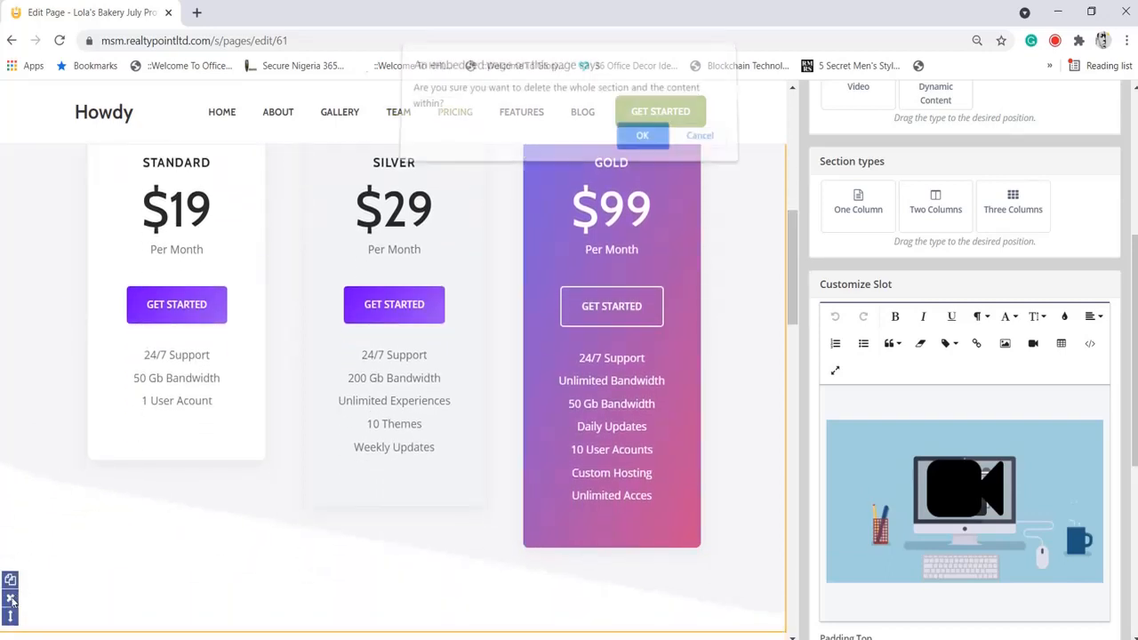
{"action": "left_click", "coordinate": [647, 147]}
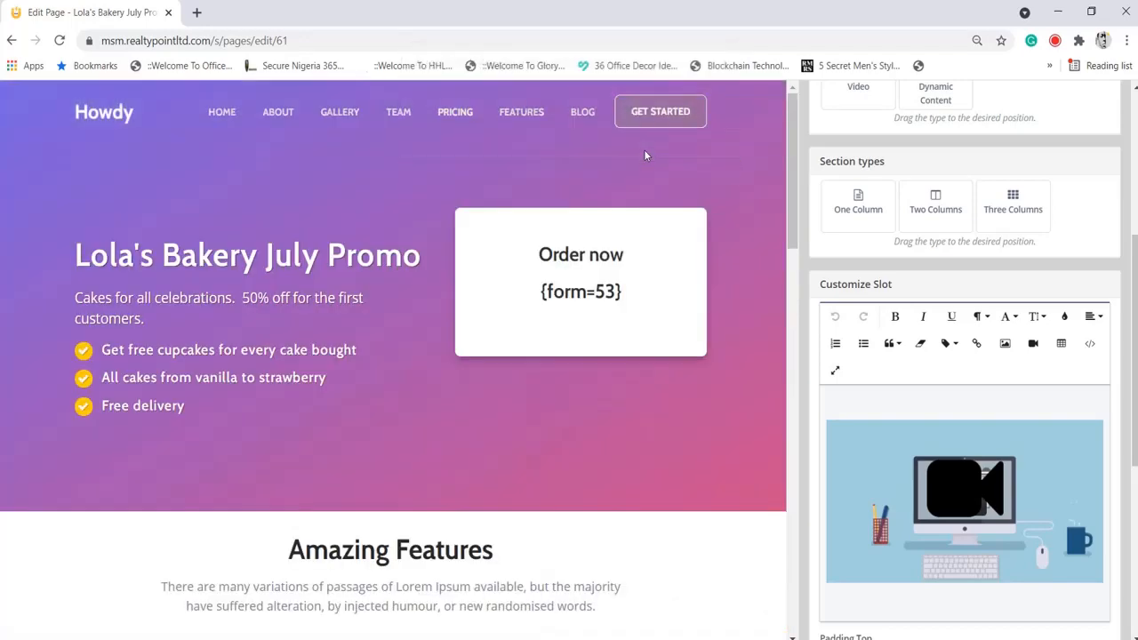
Delete the "Amazing Features" and "Our Latest News" sections from the page
{"action": "left_click_drag", "start_coordinate": [794, 210], "coordinate": [793, 301]}
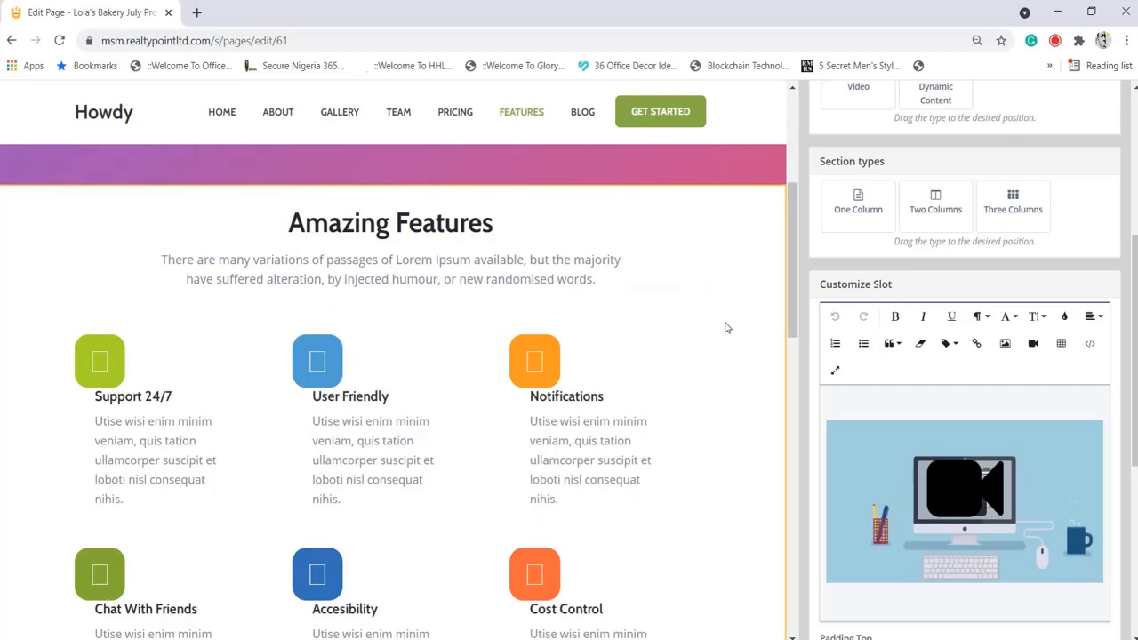
{"action": "scroll", "coordinate": [47, 585], "scroll_direction": "down", "scroll_amount": 2}
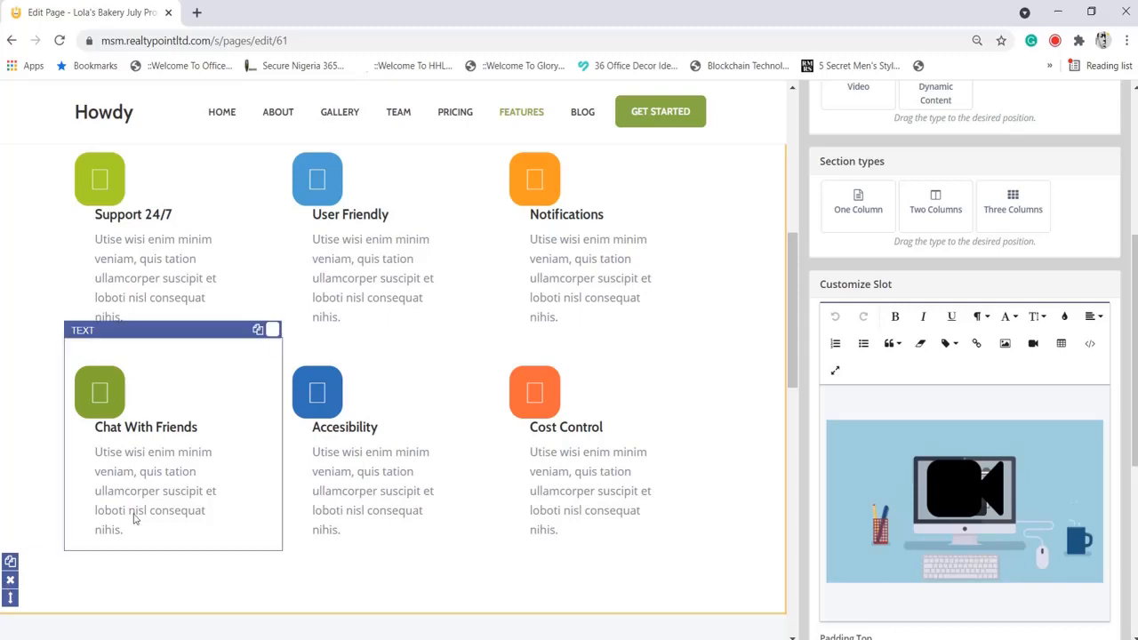
{"action": "left_click", "coordinate": [10, 581]}
{"action": "left_click", "coordinate": [640, 147]}
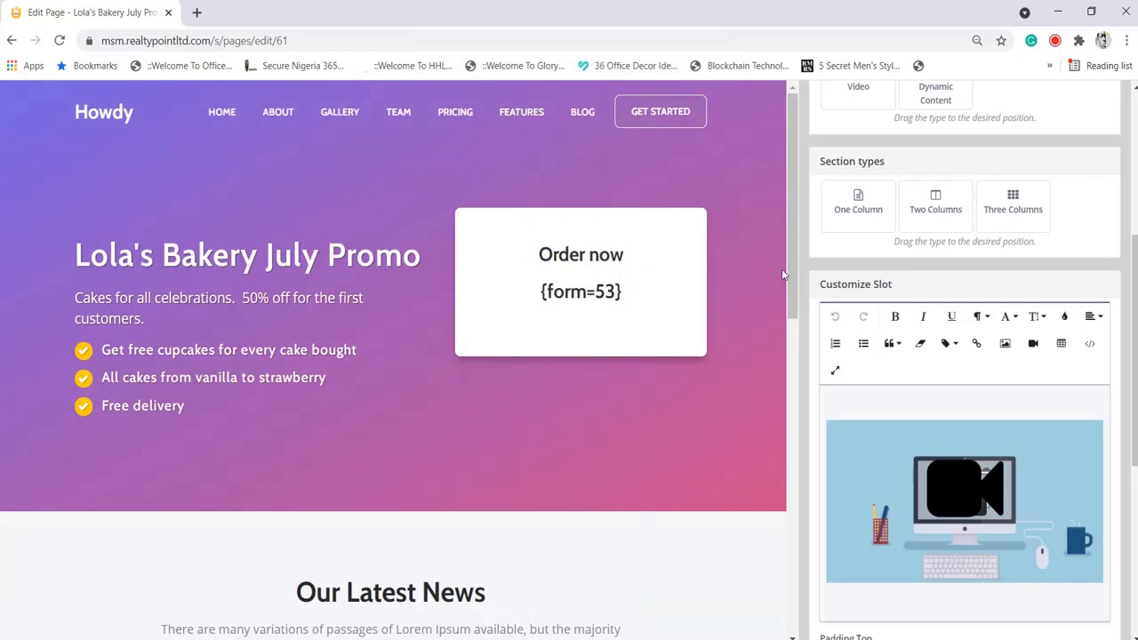
{"action": "left_click_drag", "start_coordinate": [788, 270], "coordinate": [788, 360]}
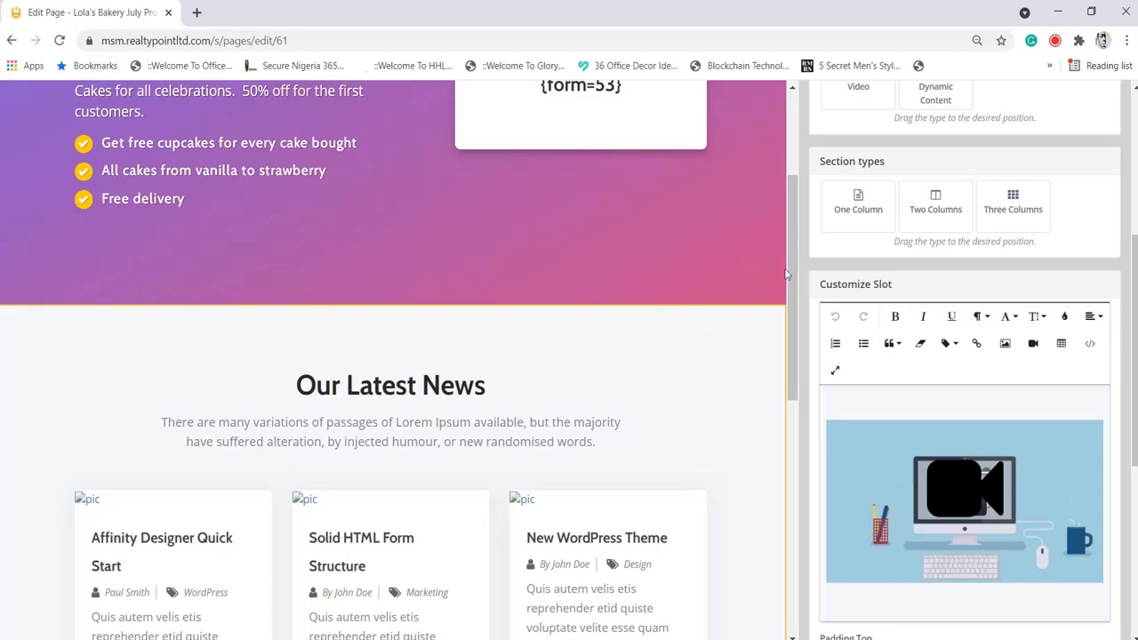
{"action": "left_click_drag", "start_coordinate": [786, 274], "coordinate": [788, 420]}
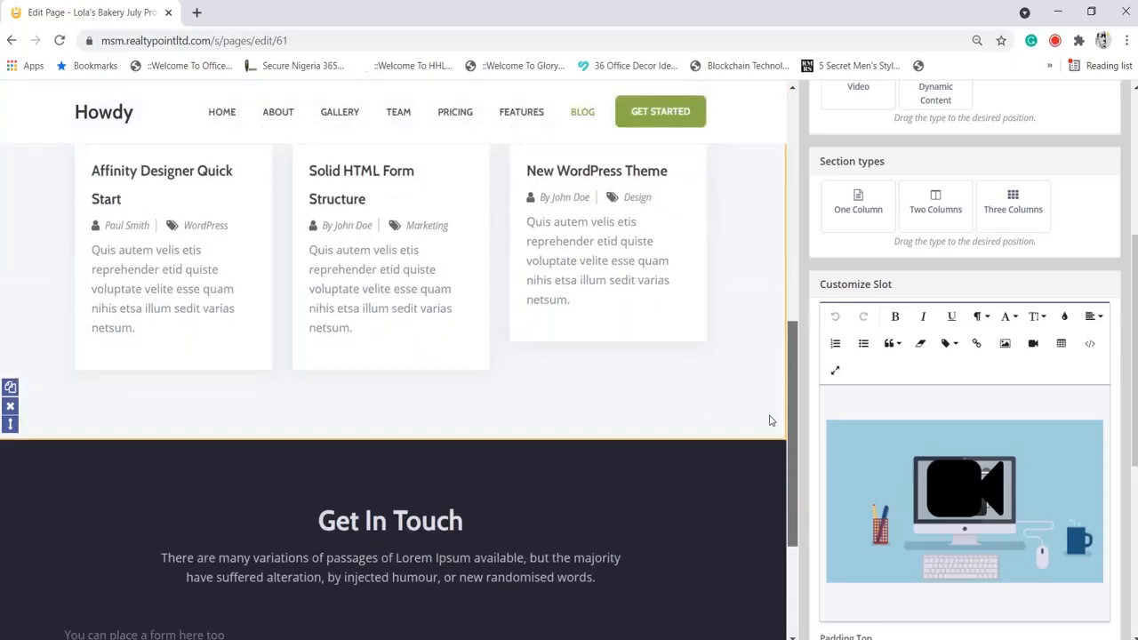
{"action": "left_click", "coordinate": [10, 406]}
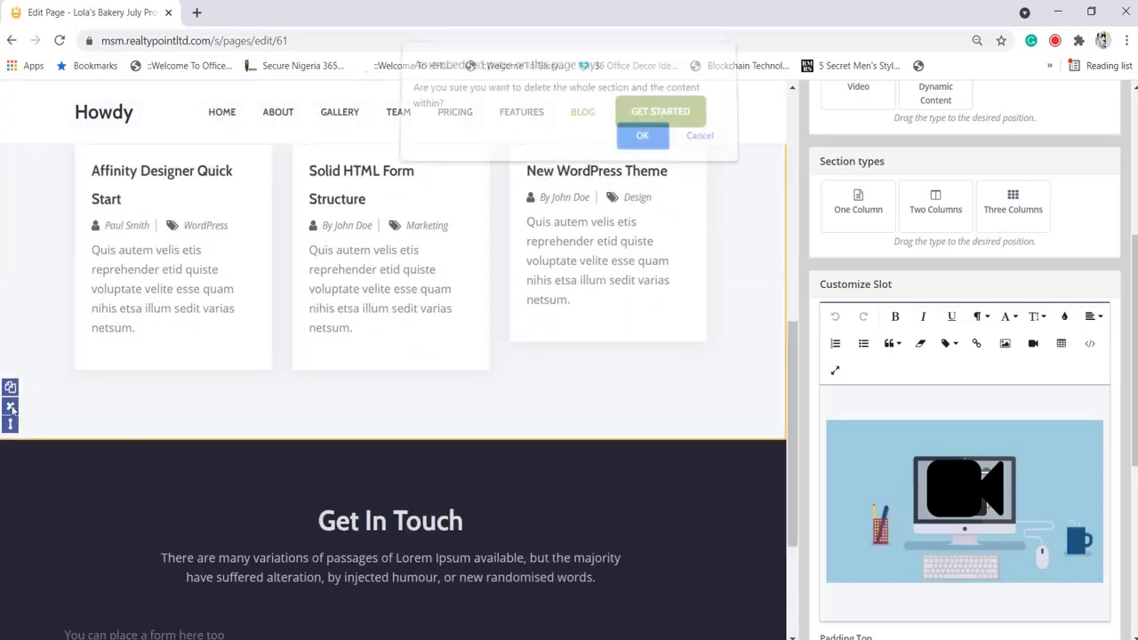
{"action": "left_click", "coordinate": [649, 146]}
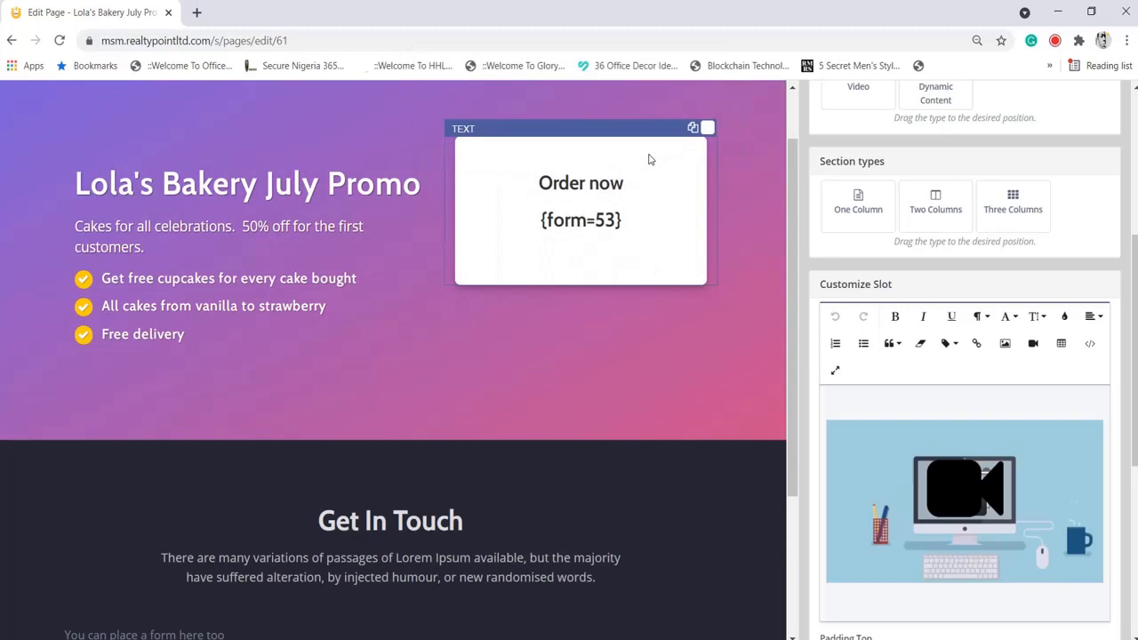
Replace the opening "There are many variations" text under the Get In Touch heading with "Phone xxxxxxx"
{"action": "left_click", "coordinate": [437, 558]}
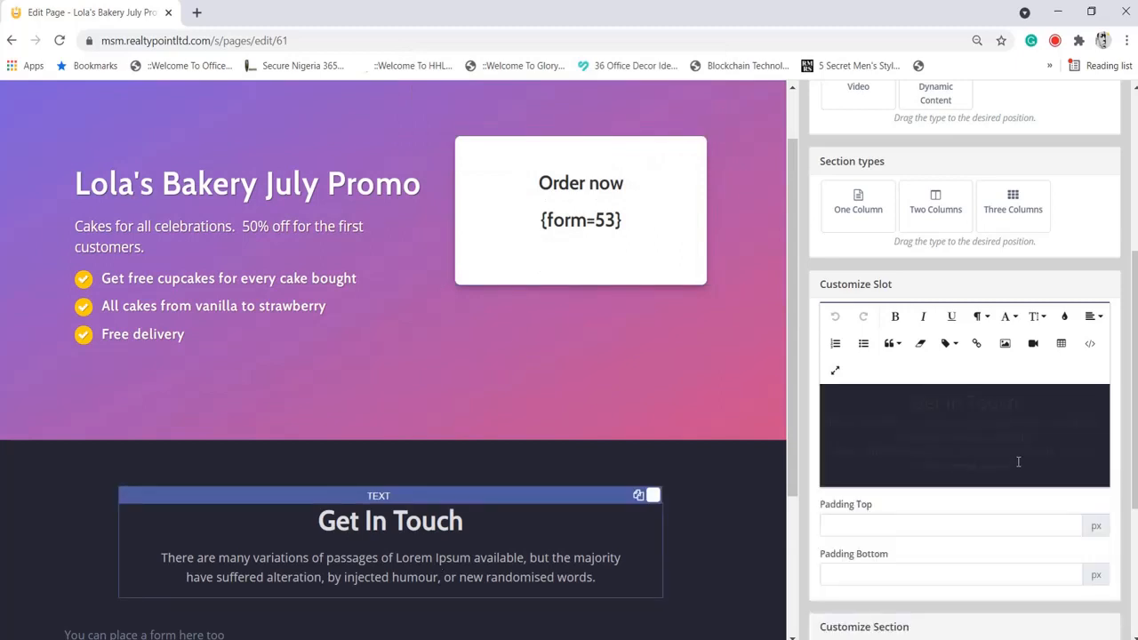
{"action": "triple_click", "coordinate": [951, 437]}
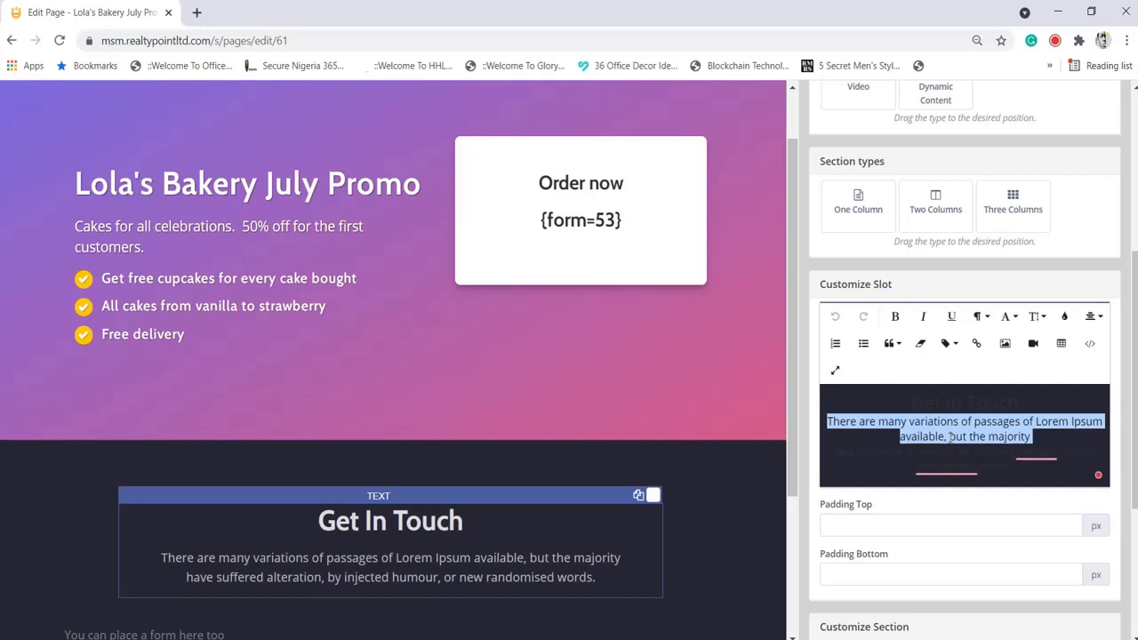
{"action": "key", "text": "BackSpace"}
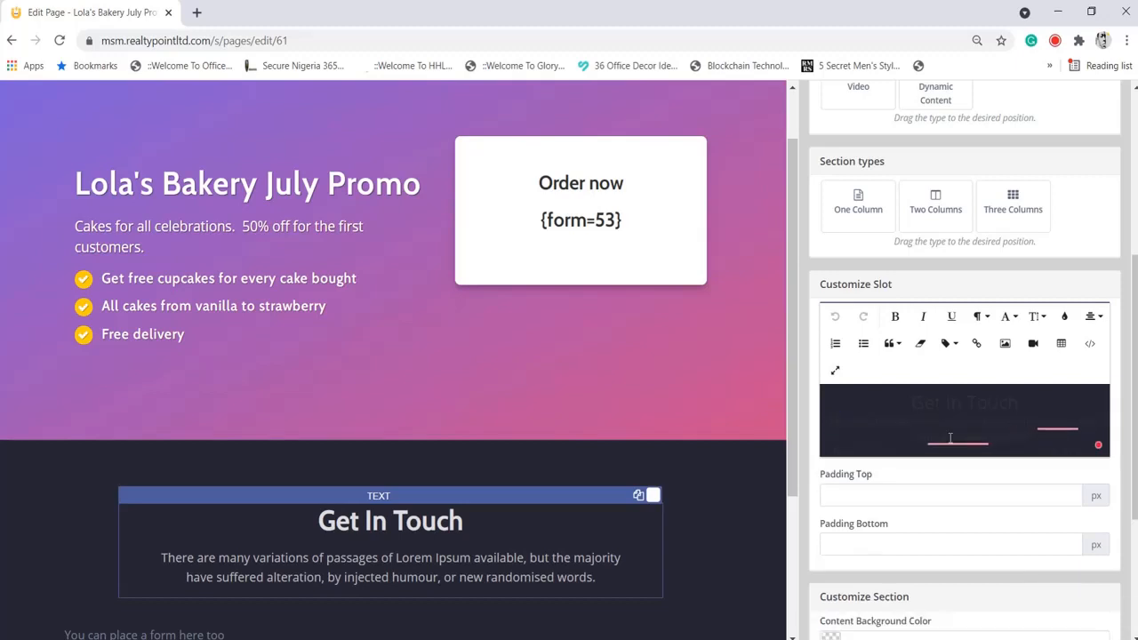
{"action": "type", "text": "Phone"}
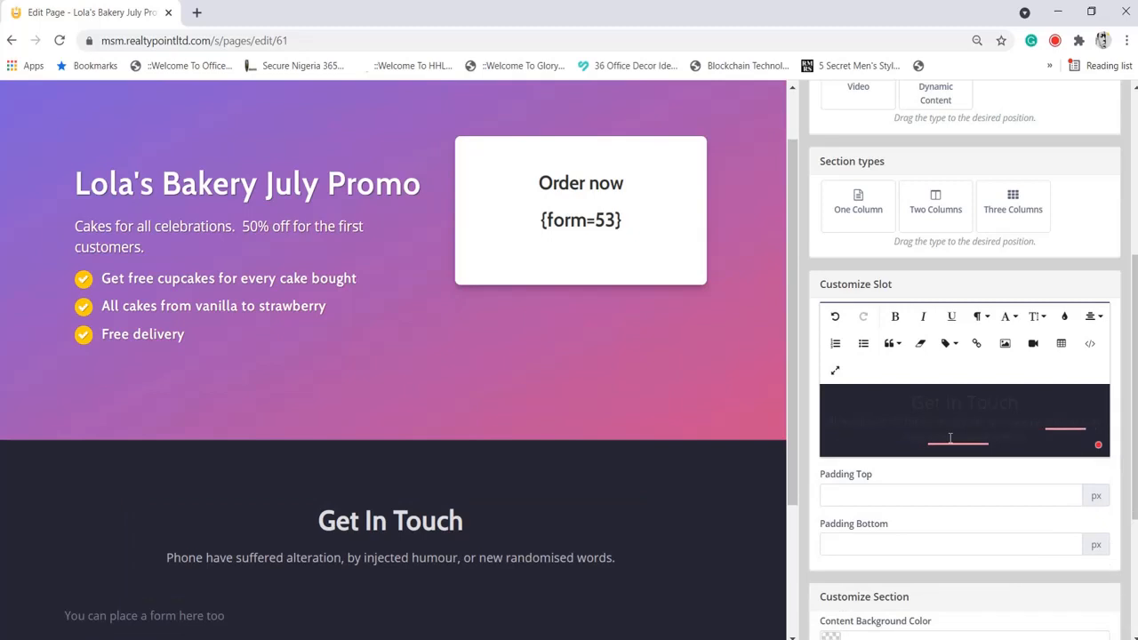
{"action": "type", "text": "num"}
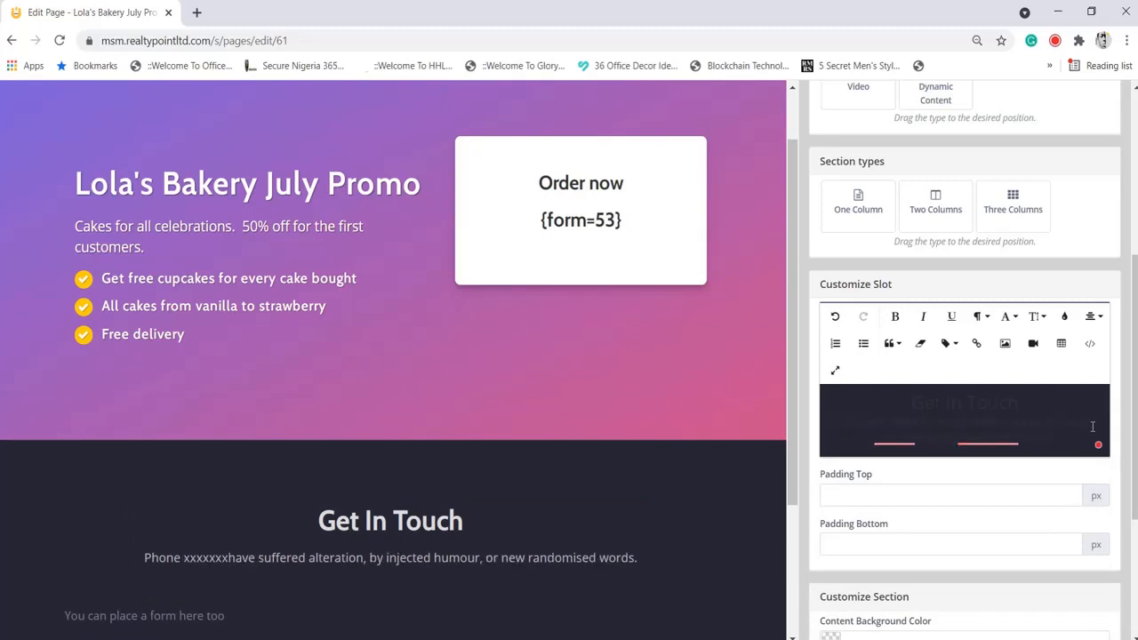
Delete the leftover filler "suffered alteration, by injected humour, or new randomised words." from the Get In Touch text, using the full-screen editor
{"action": "triple_click", "coordinate": [1049, 434]}
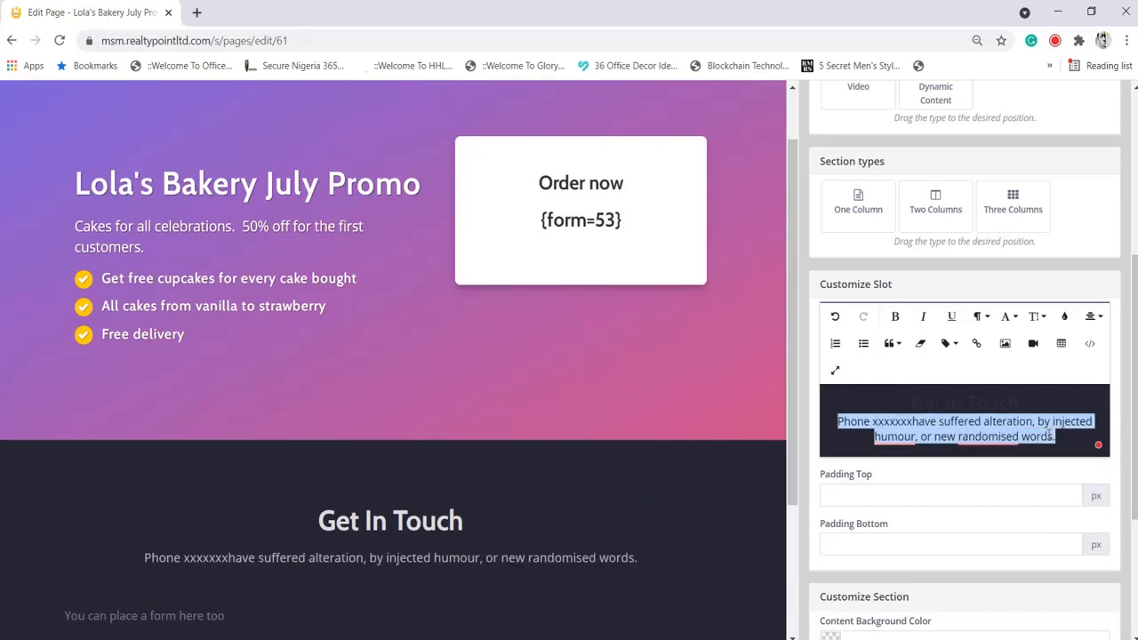
{"action": "left_click", "coordinate": [834, 371]}
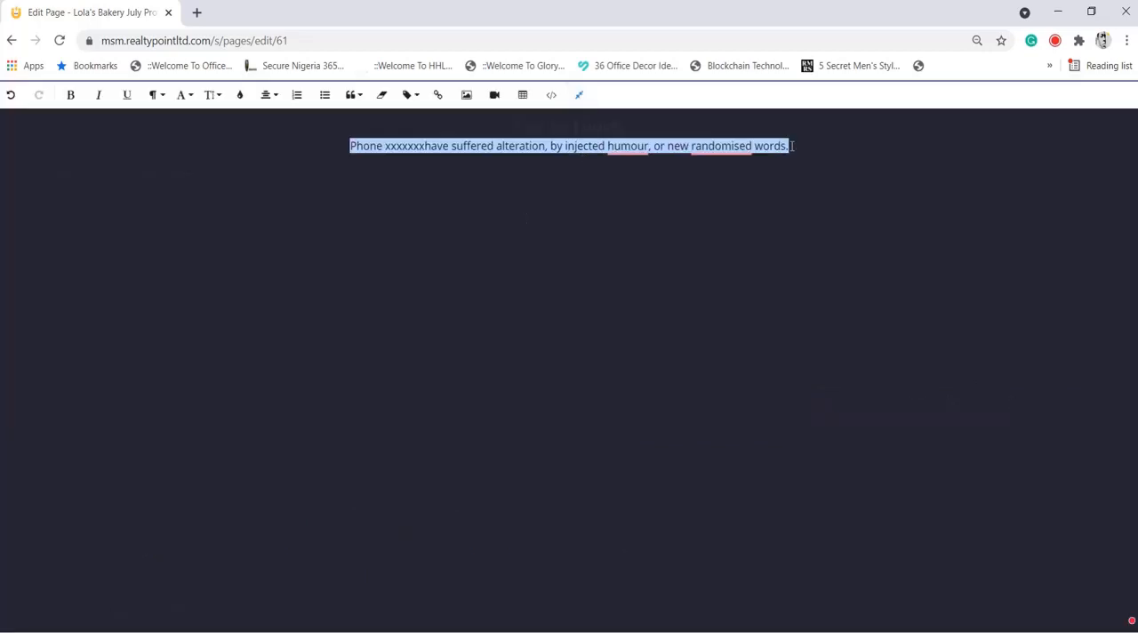
{"action": "left_click_drag", "start_coordinate": [792, 146], "coordinate": [452, 142]}
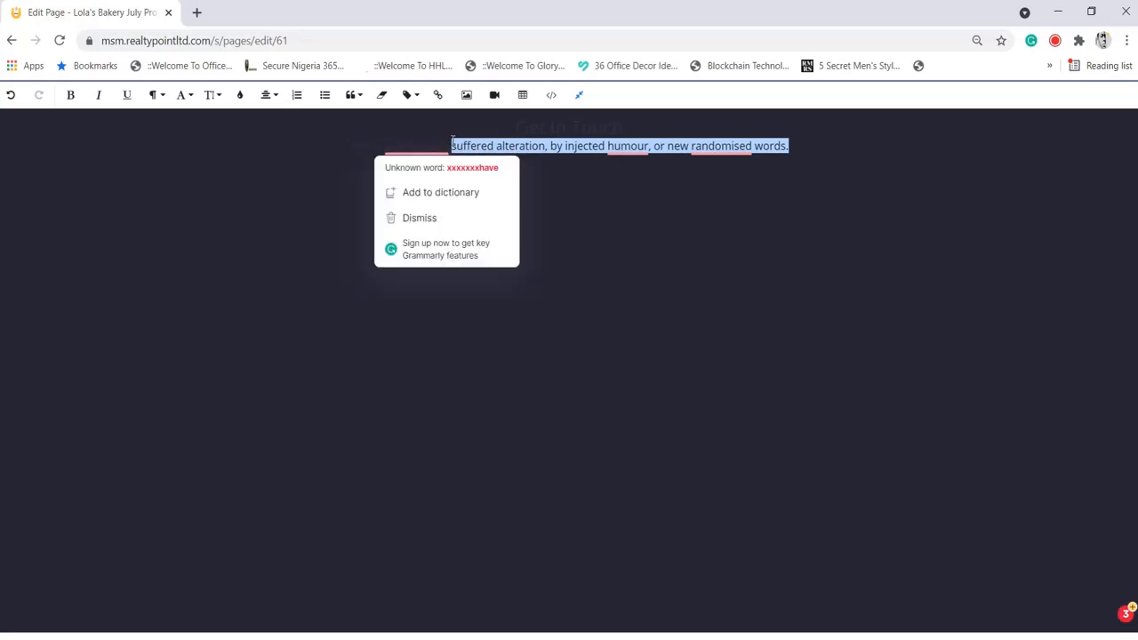
{"action": "key", "text": "BackSpace"}
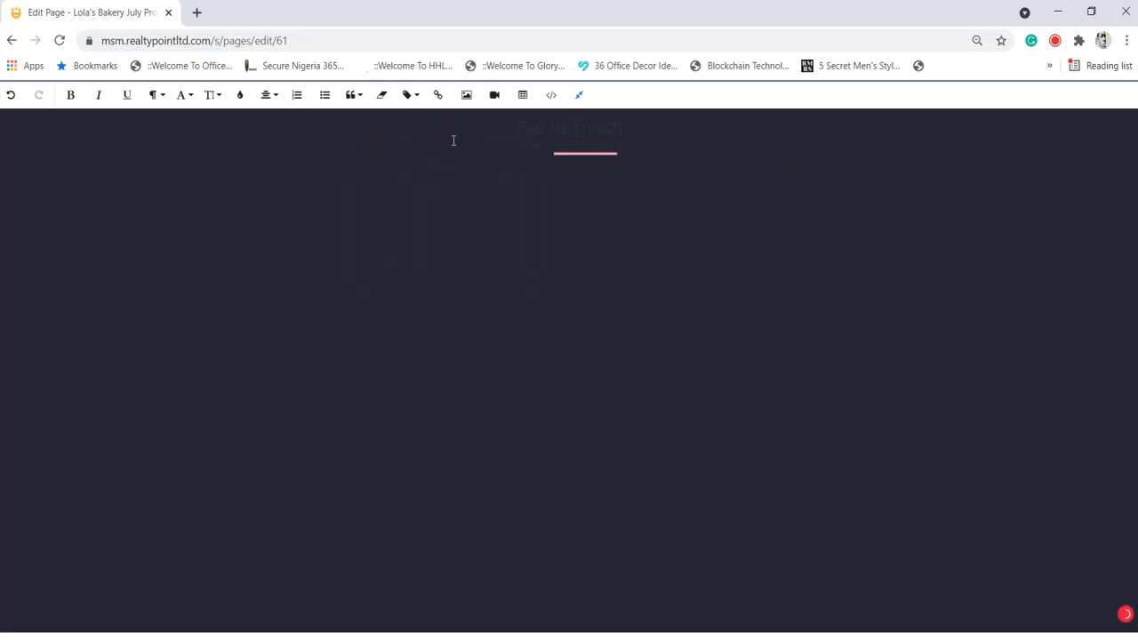
{"action": "left_click", "coordinate": [579, 94]}
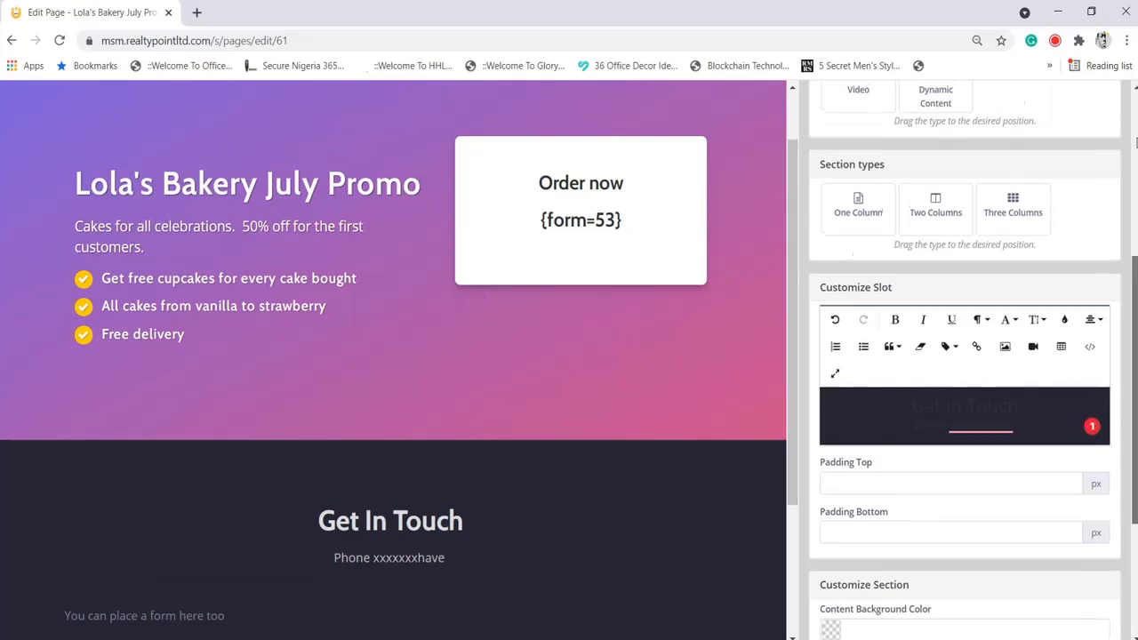
Apply the page changes, view the order form in the public preview, and return to the builder
{"action": "scroll", "coordinate": [1136, 142], "scroll_direction": "up", "scroll_amount": 5}
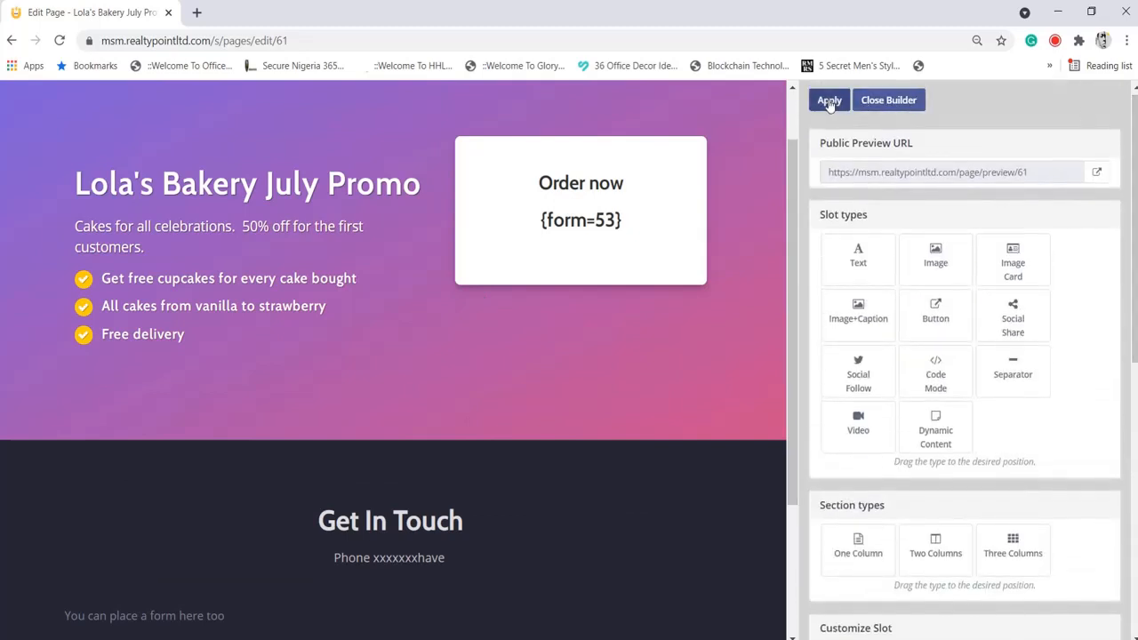
{"action": "left_click", "coordinate": [828, 102]}
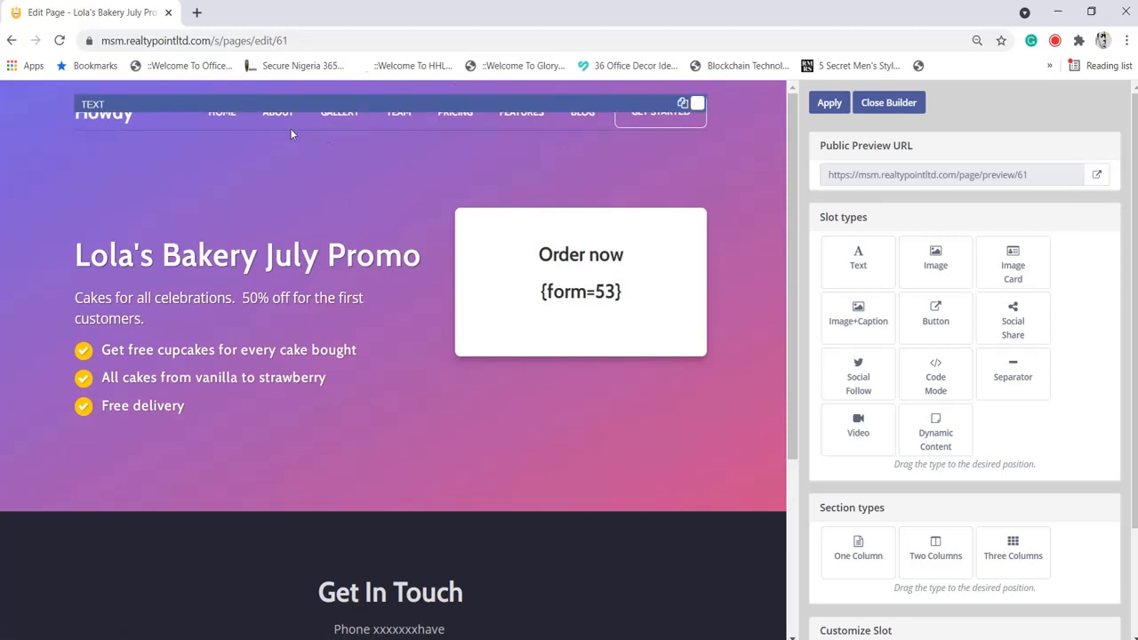
{"action": "left_click", "coordinate": [1098, 177]}
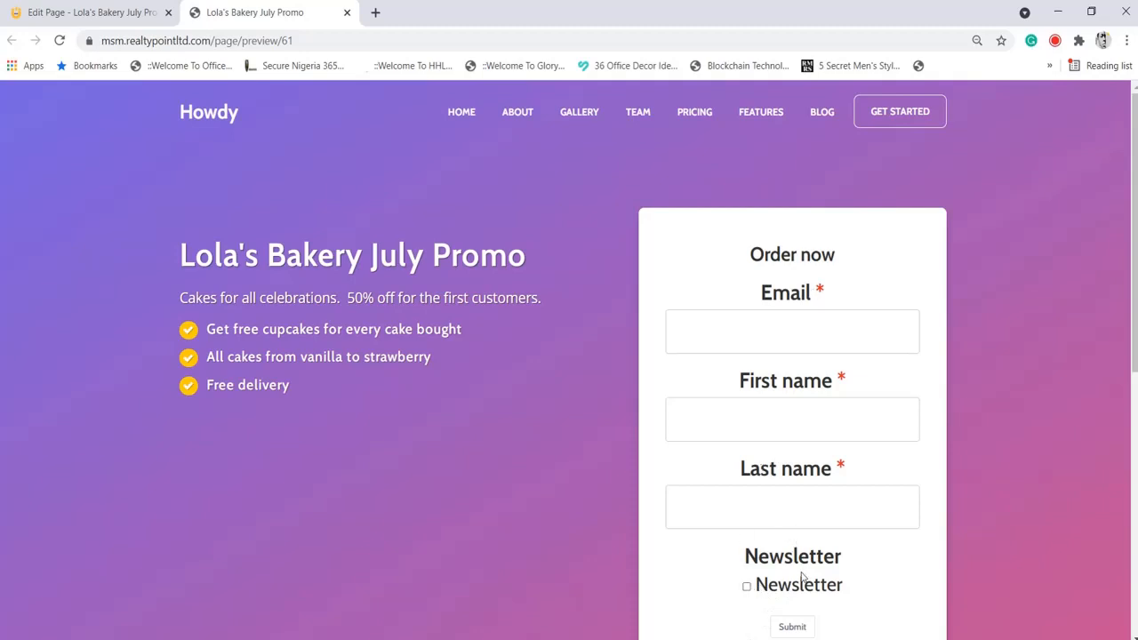
{"action": "left_click", "coordinate": [76, 13]}
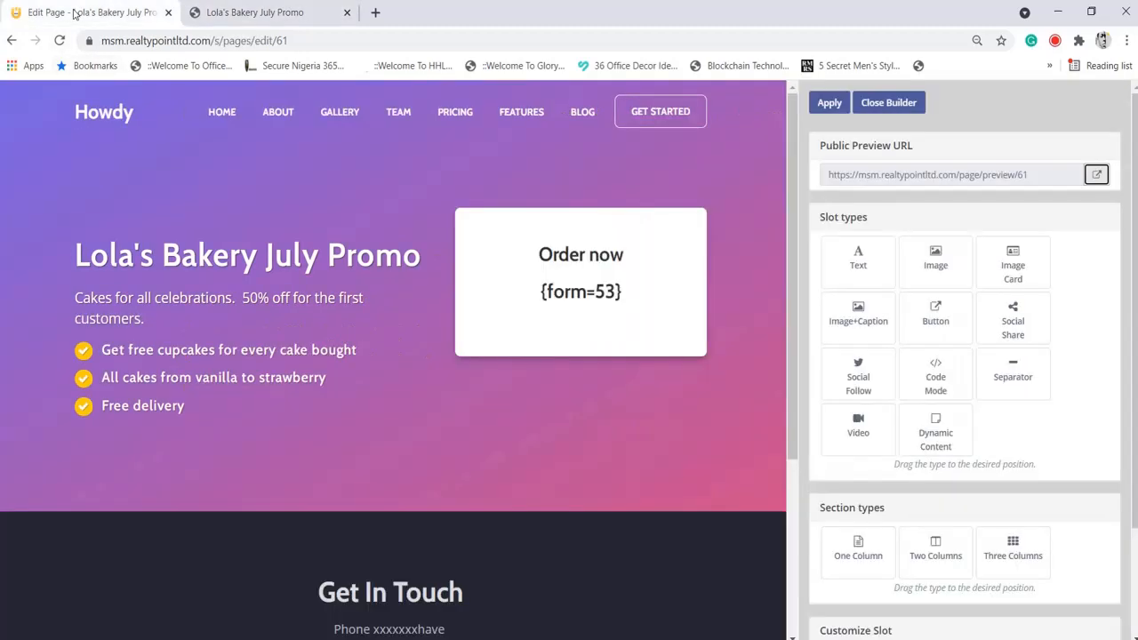
Format the {form=53} token in the Order now card as Heading 4 with font size 18
{"action": "left_click", "coordinate": [605, 289]}
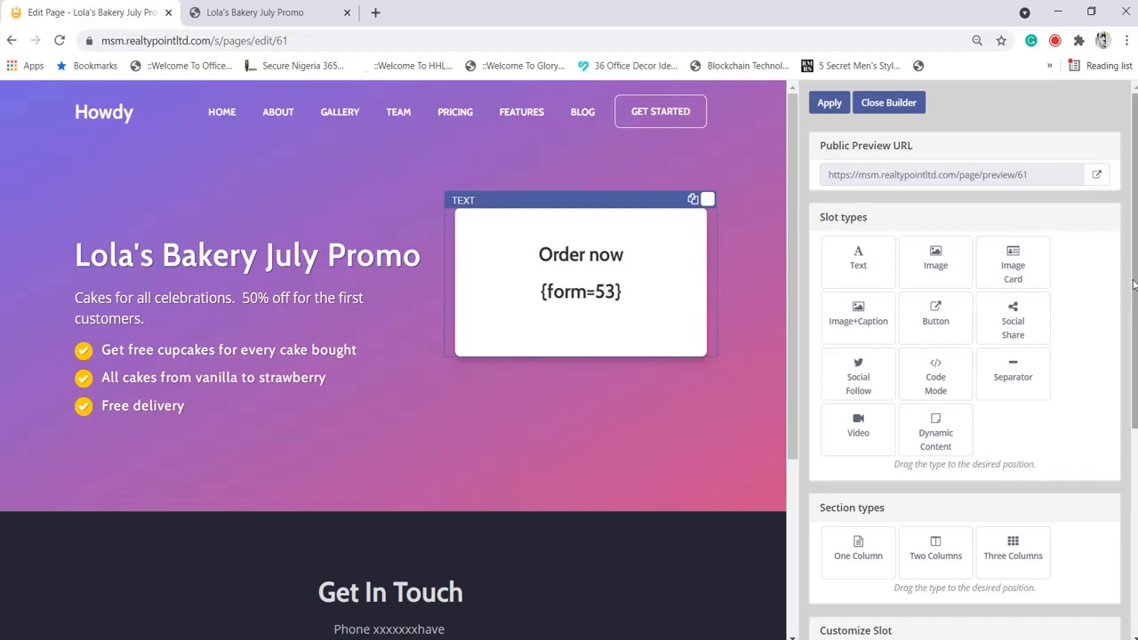
{"action": "left_click_drag", "start_coordinate": [1132, 287], "coordinate": [1135, 440]}
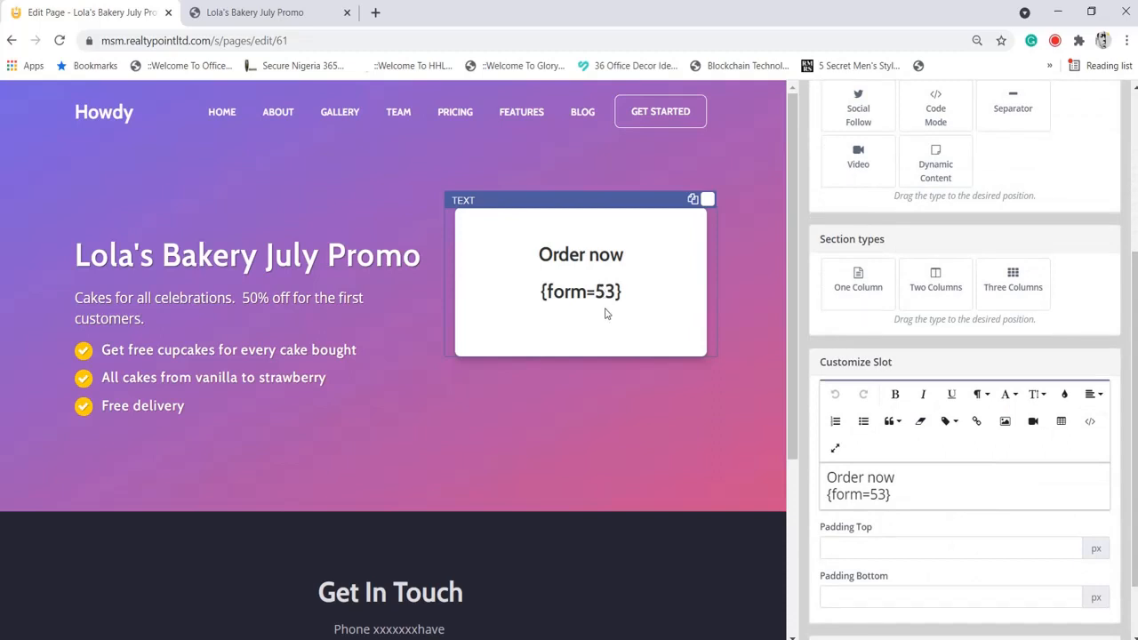
{"action": "left_click_drag", "start_coordinate": [893, 496], "coordinate": [820, 490]}
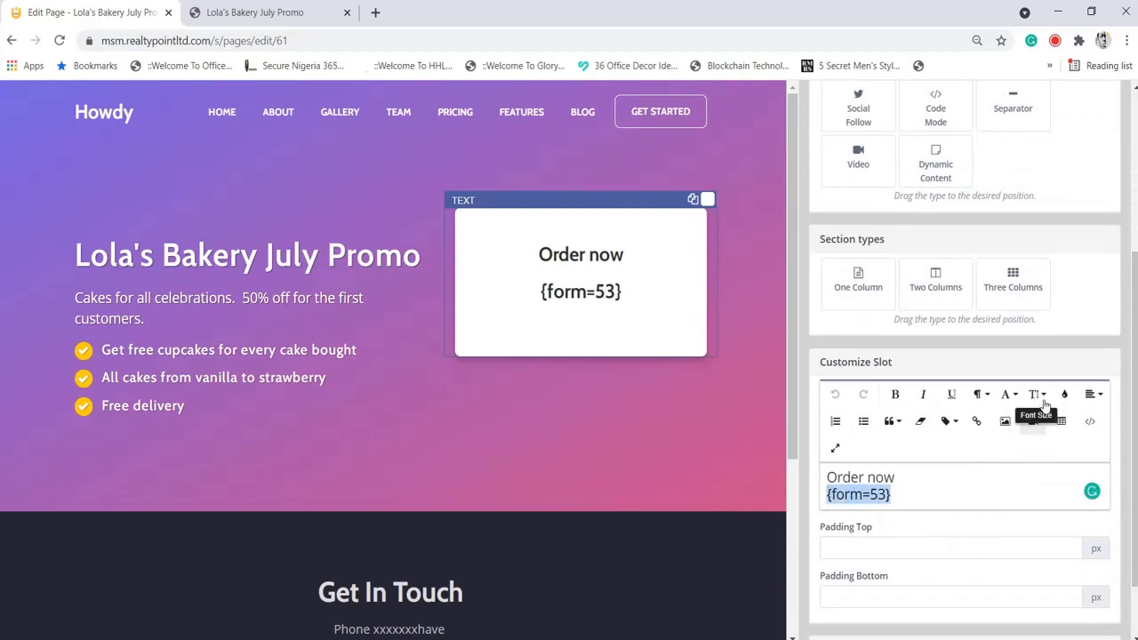
{"action": "left_click", "coordinate": [1045, 402]}
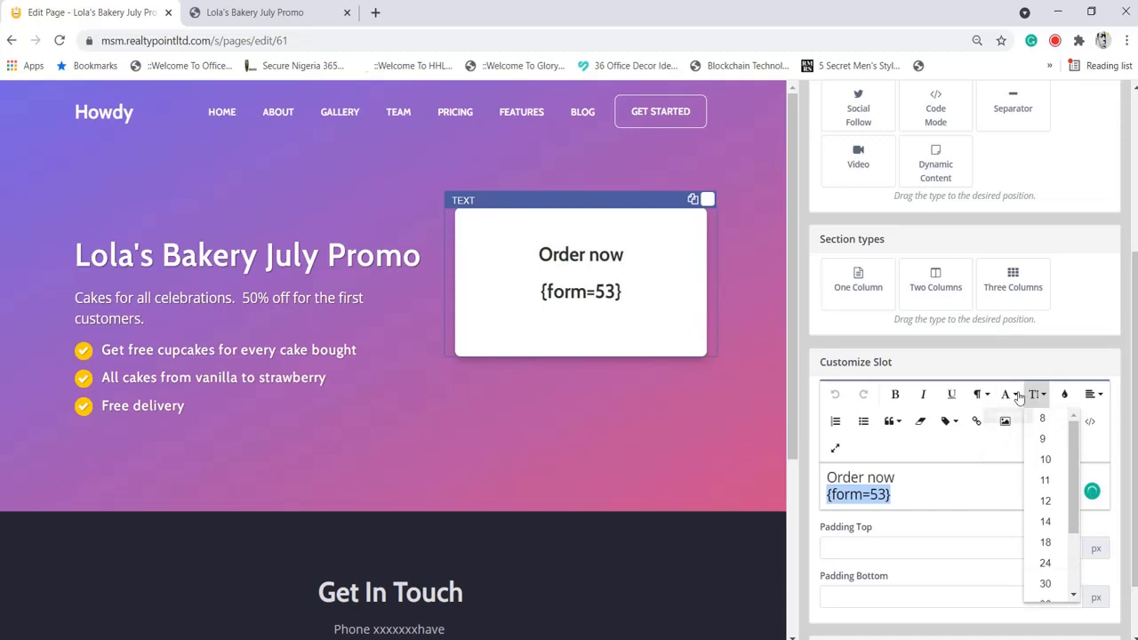
{"action": "left_click", "coordinate": [1013, 396]}
{"action": "left_click", "coordinate": [1015, 396]}
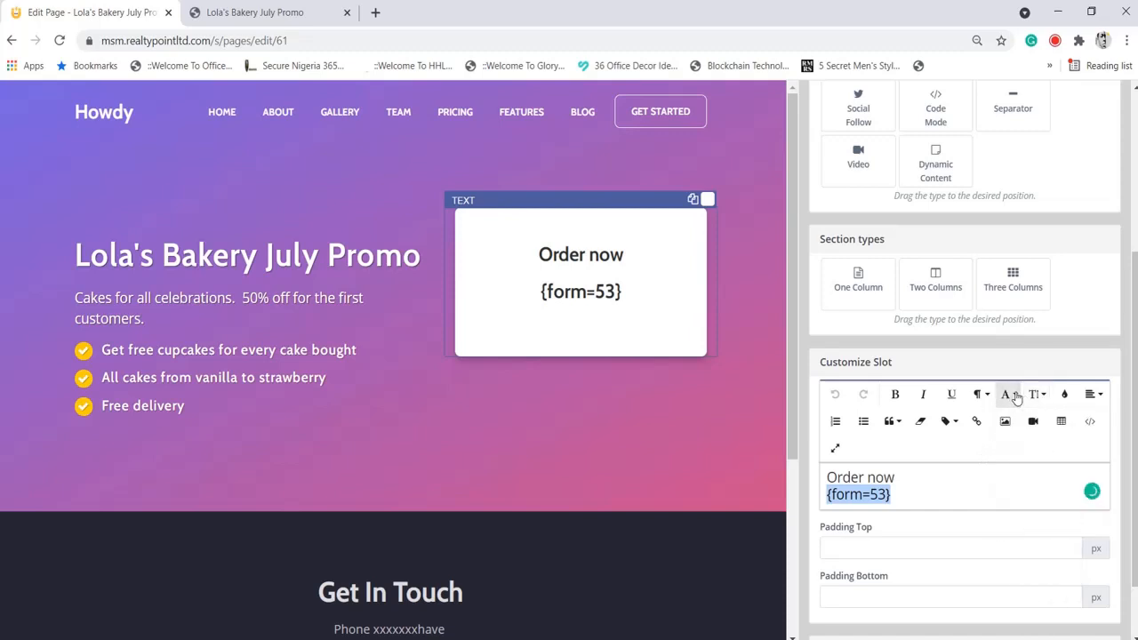
{"action": "left_click", "coordinate": [983, 396]}
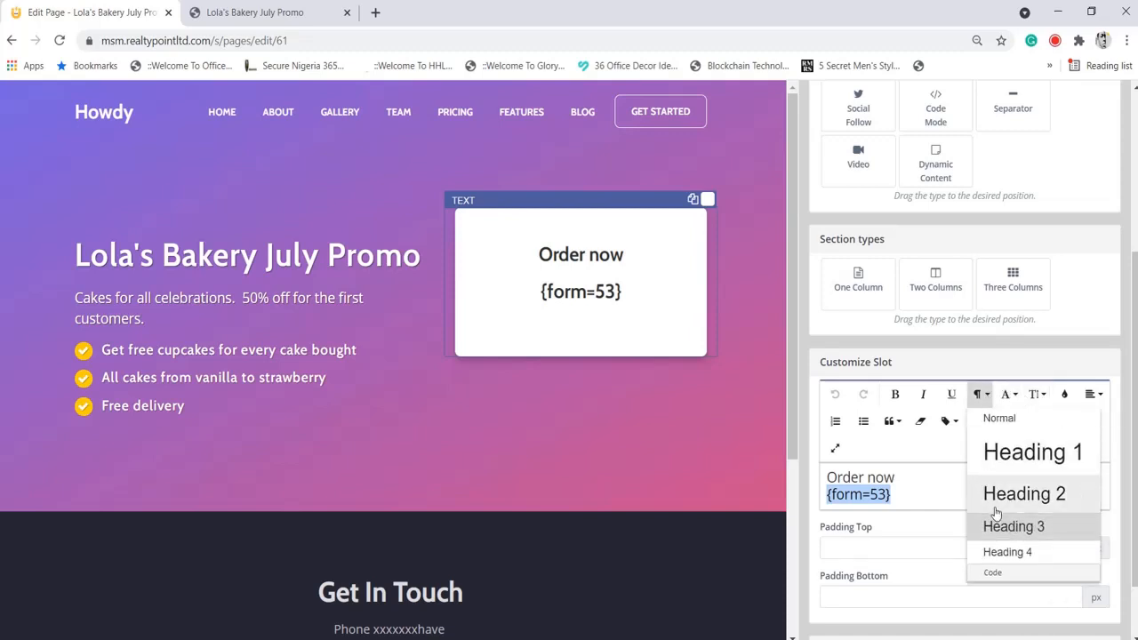
{"action": "left_click", "coordinate": [1059, 554]}
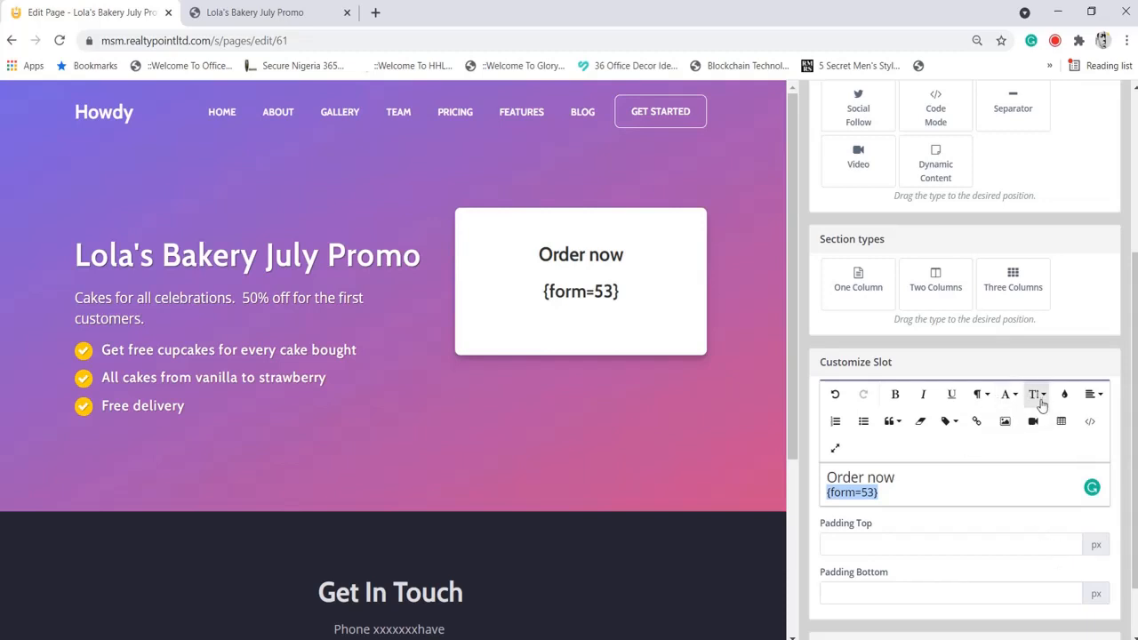
{"action": "left_click", "coordinate": [1041, 402]}
{"action": "left_click", "coordinate": [1044, 542]}
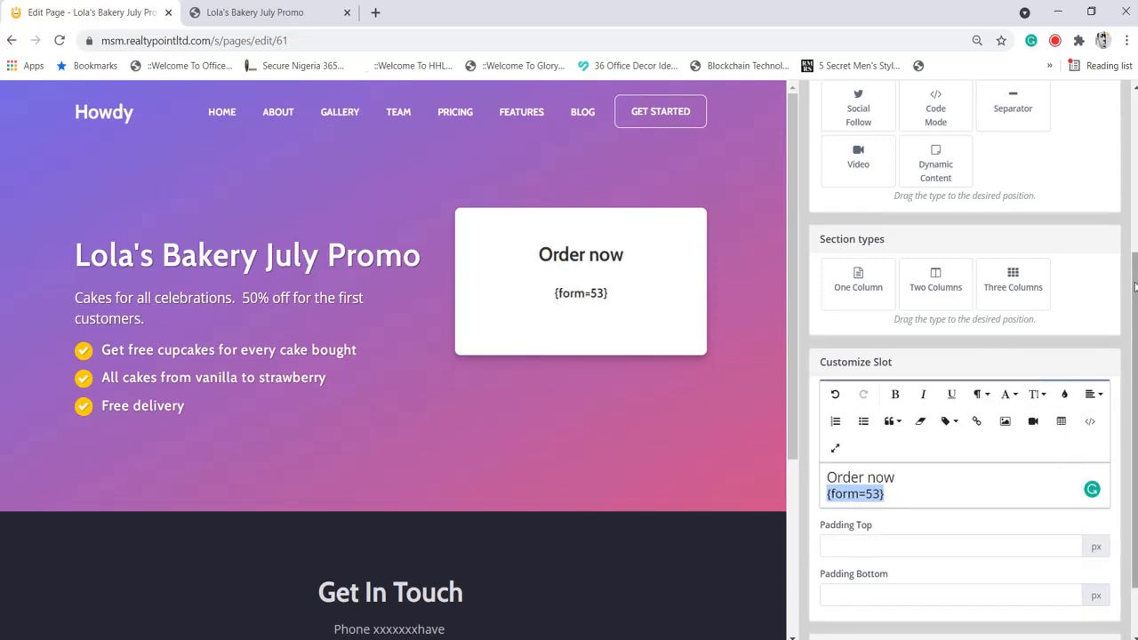
Apply the order form's new formatting, check it in a fresh public preview, and go back to the builder
{"action": "left_click_drag", "start_coordinate": [1134, 286], "coordinate": [1122, 110]}
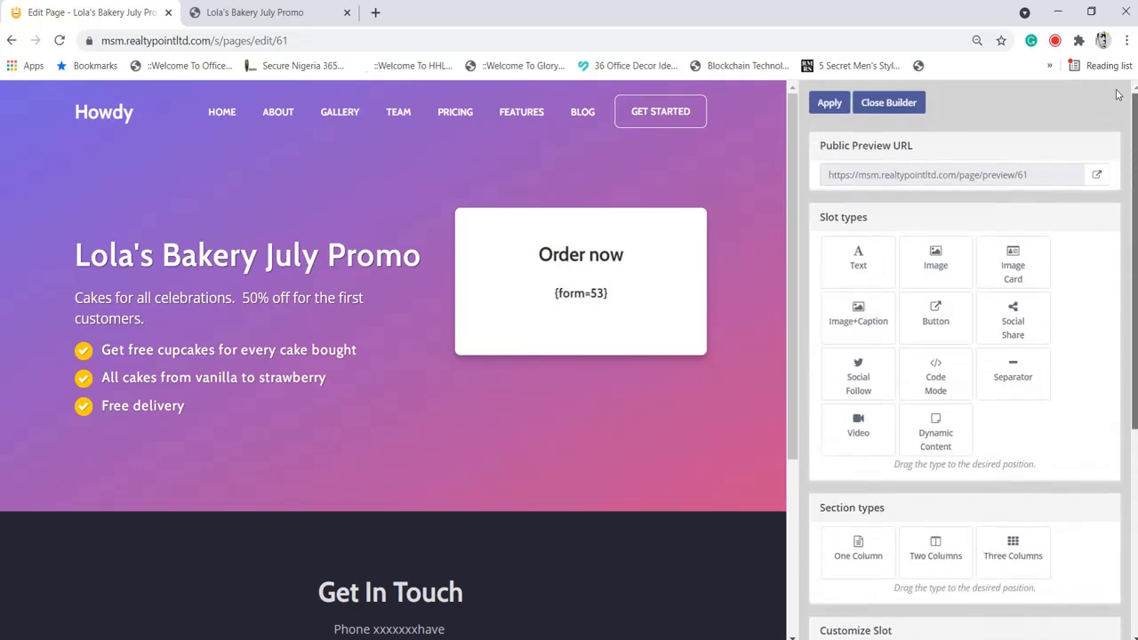
{"action": "left_click", "coordinate": [827, 103]}
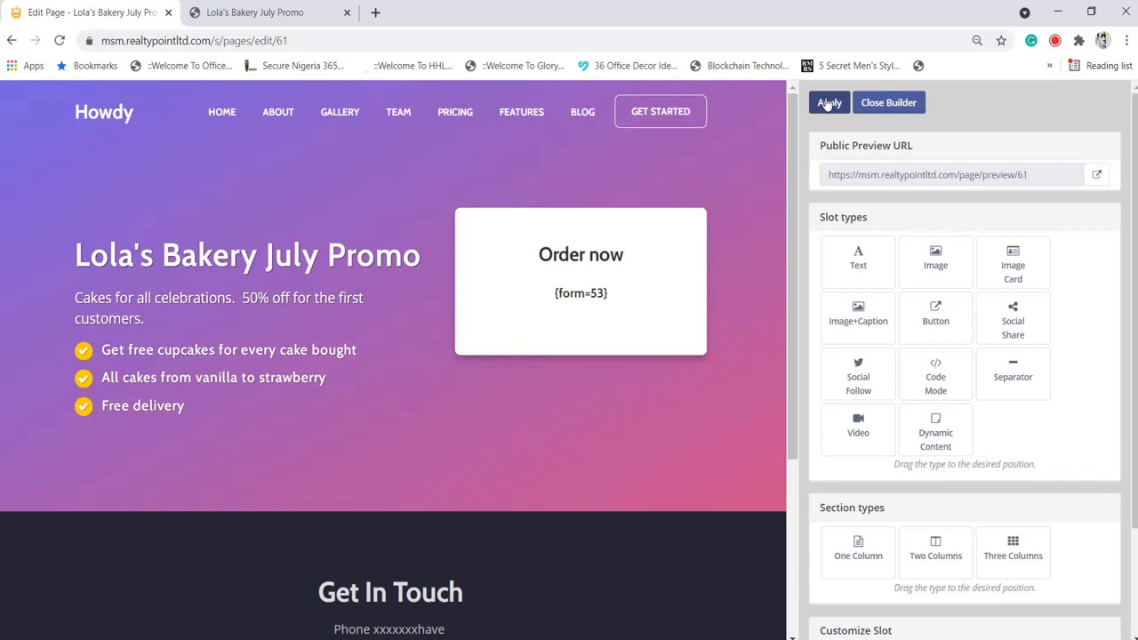
{"action": "left_click", "coordinate": [1096, 176]}
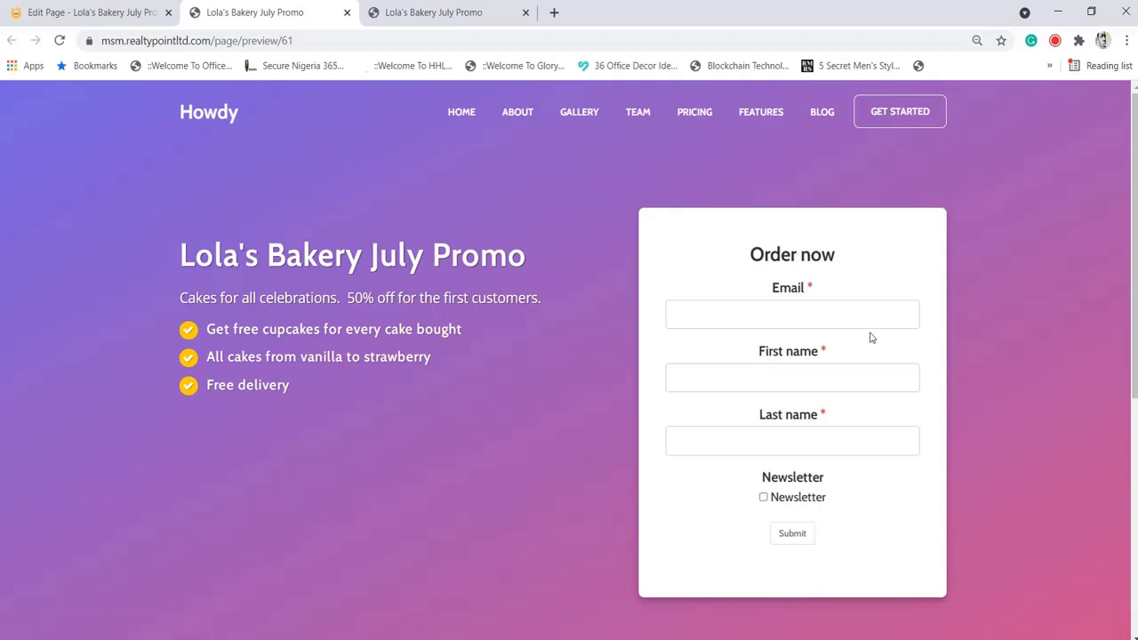
{"action": "left_click", "coordinate": [67, 20]}
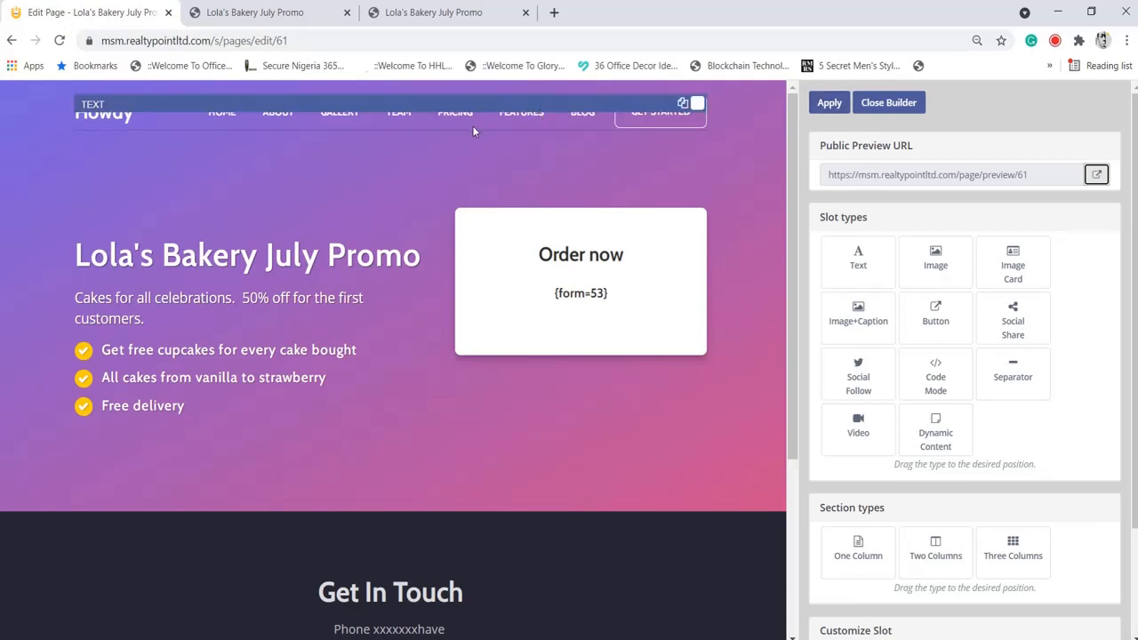
Delete the navigation menu from the page header and replace the "Howdy" logo text with "Lola's Cakes"
{"action": "left_click", "coordinate": [699, 106]}
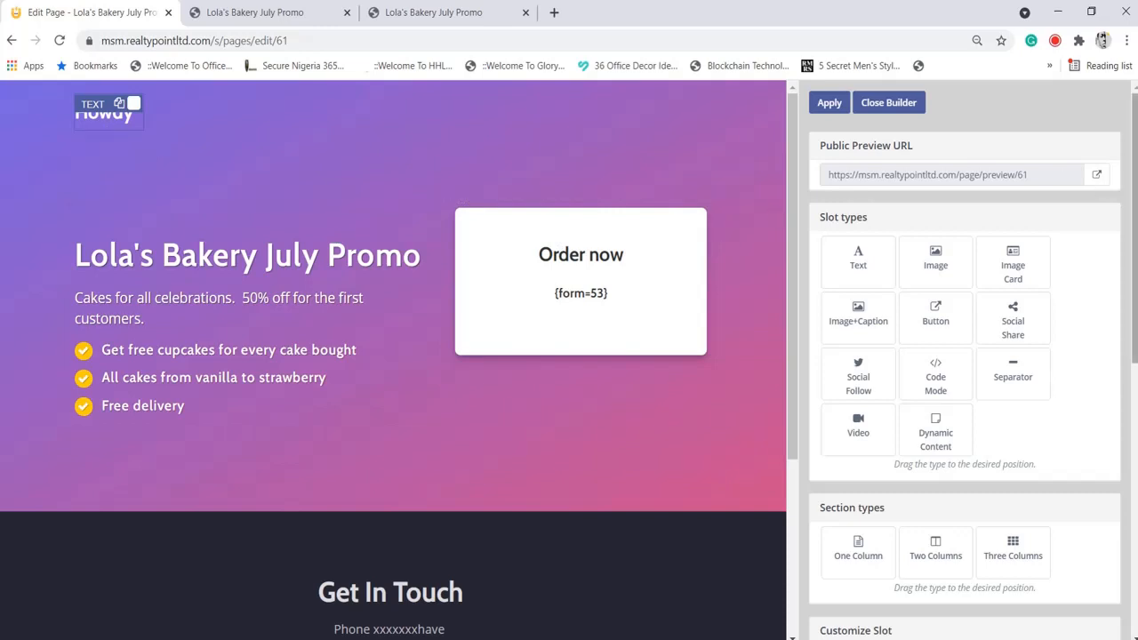
{"action": "left_click_drag", "start_coordinate": [1133, 205], "coordinate": [1124, 348]}
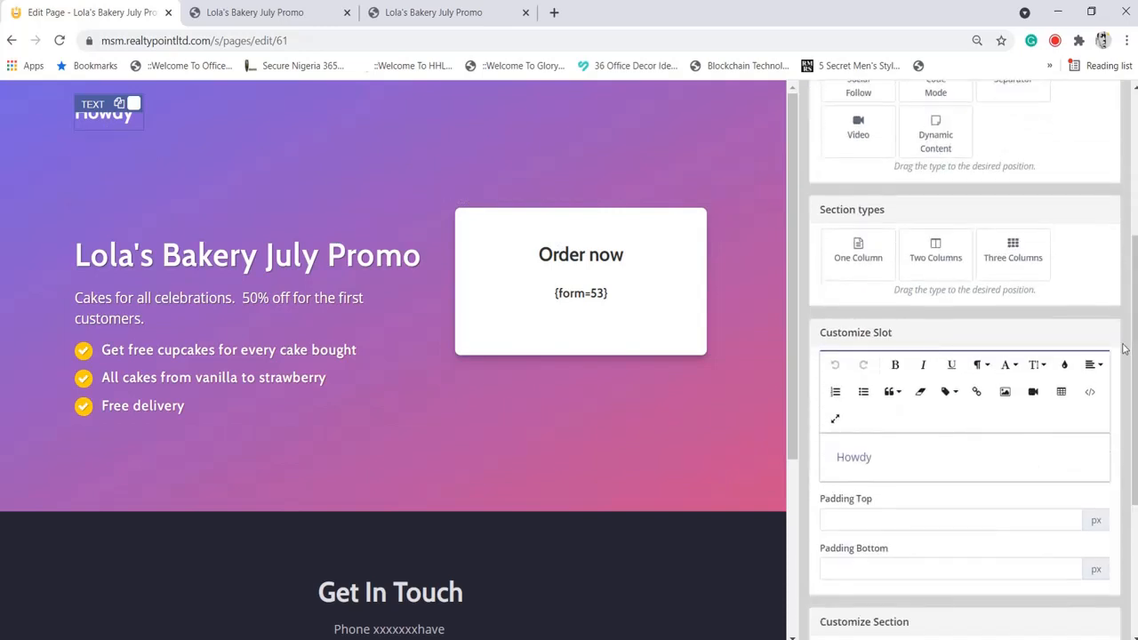
{"action": "double_click", "coordinate": [856, 459]}
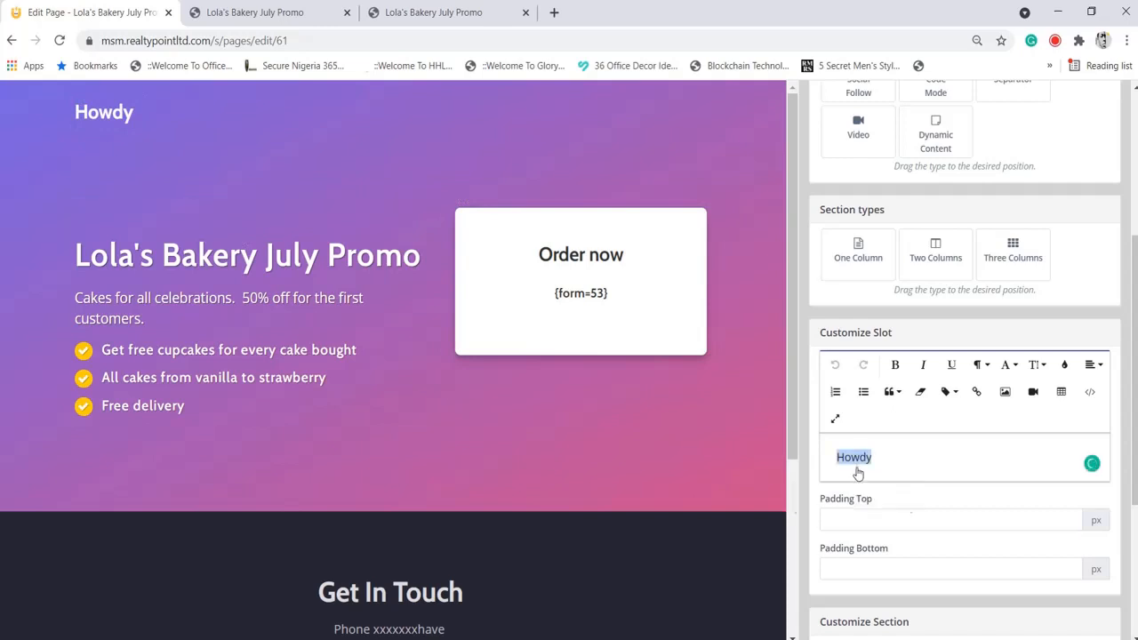
{"action": "type", "text": "Lola's Cakes"}
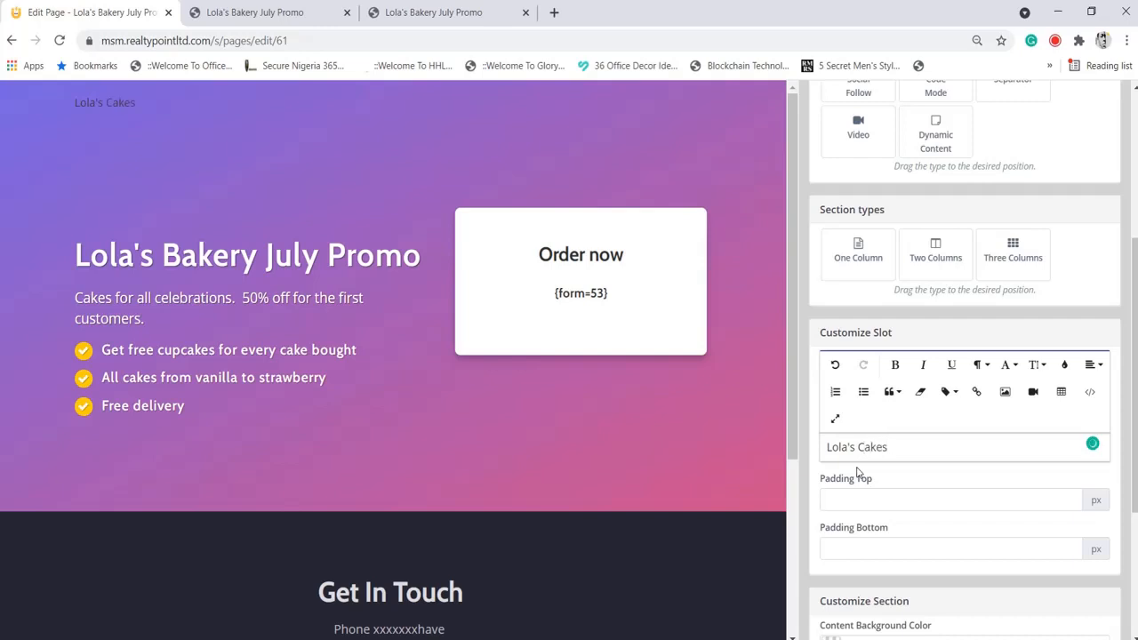
Set the font of the "Lola's Cakes" header text to Georgia
{"action": "key", "text": "ctrl+a"}
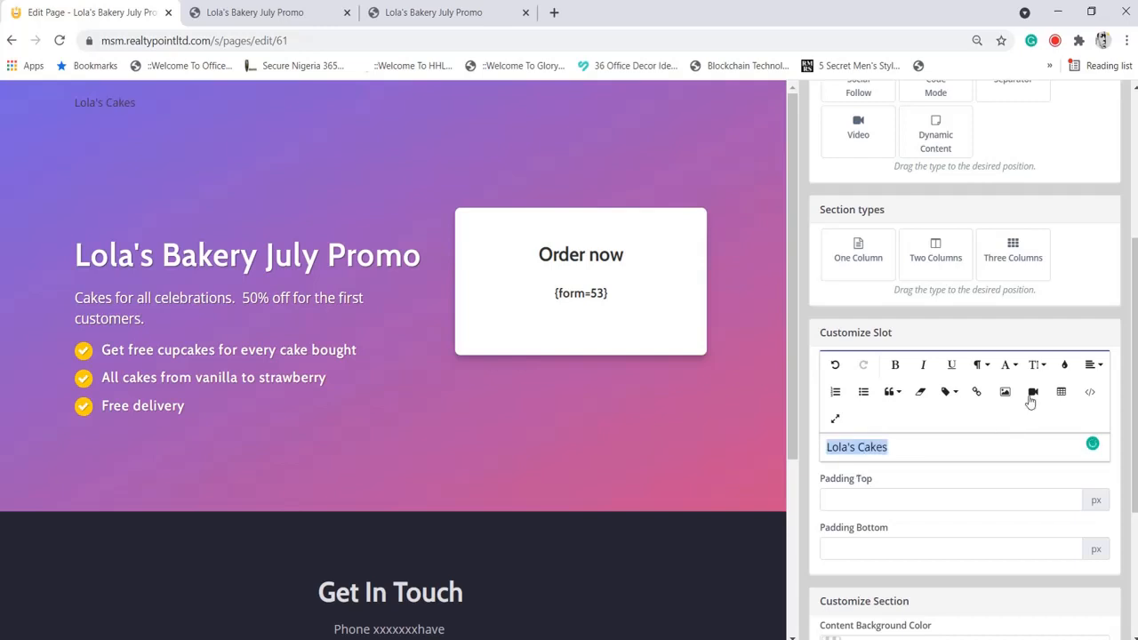
{"action": "left_click", "coordinate": [1044, 372]}
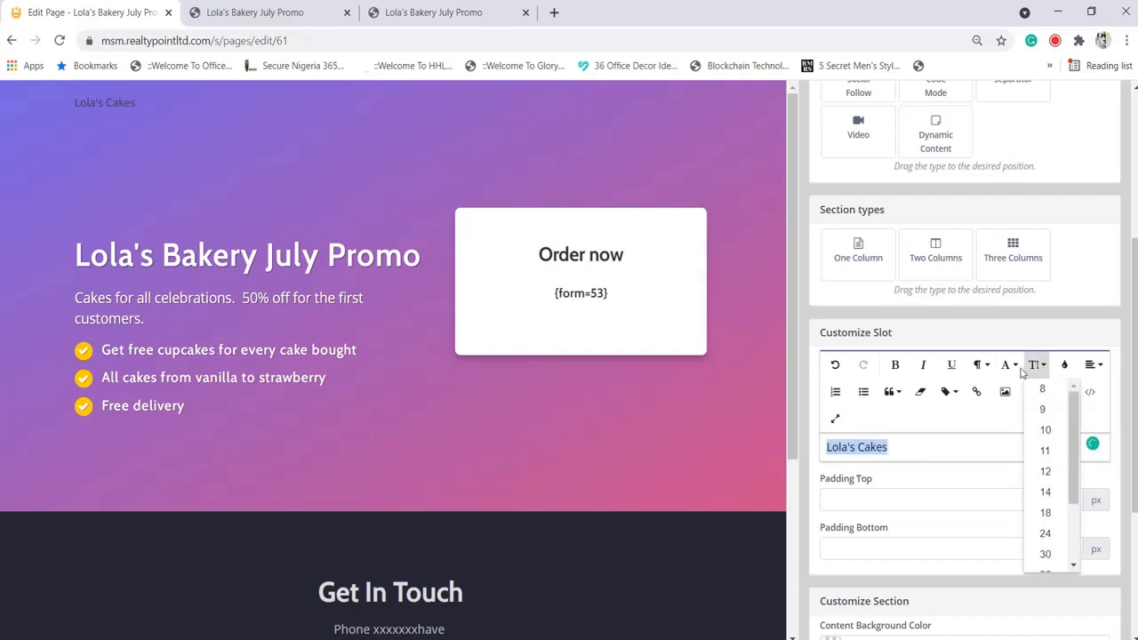
{"action": "left_click", "coordinate": [1019, 371]}
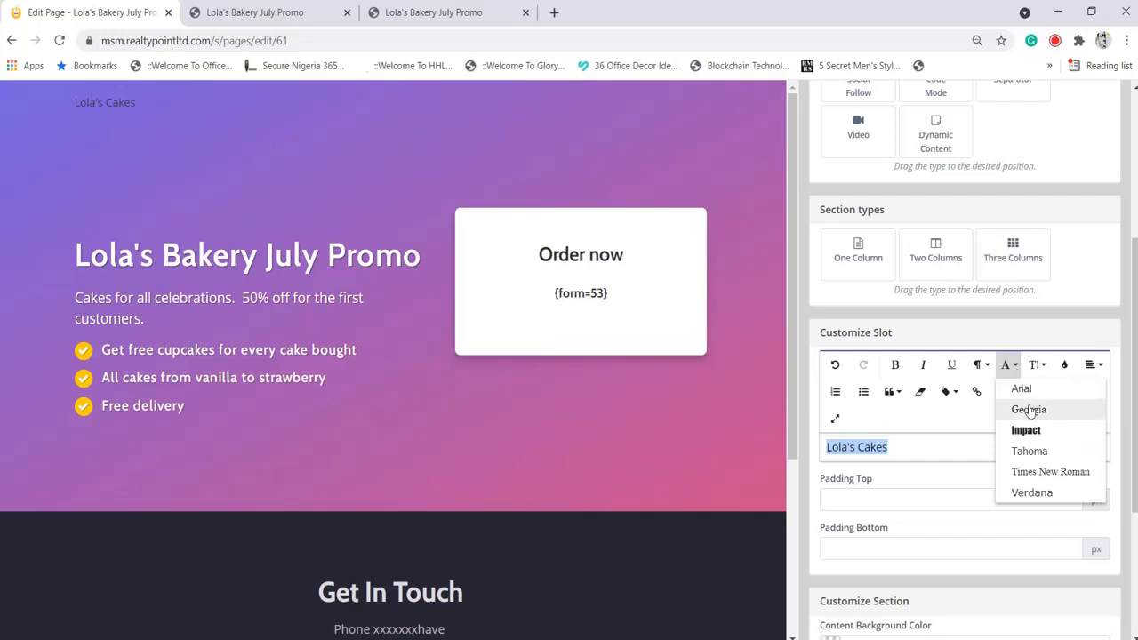
{"action": "left_click", "coordinate": [1029, 410]}
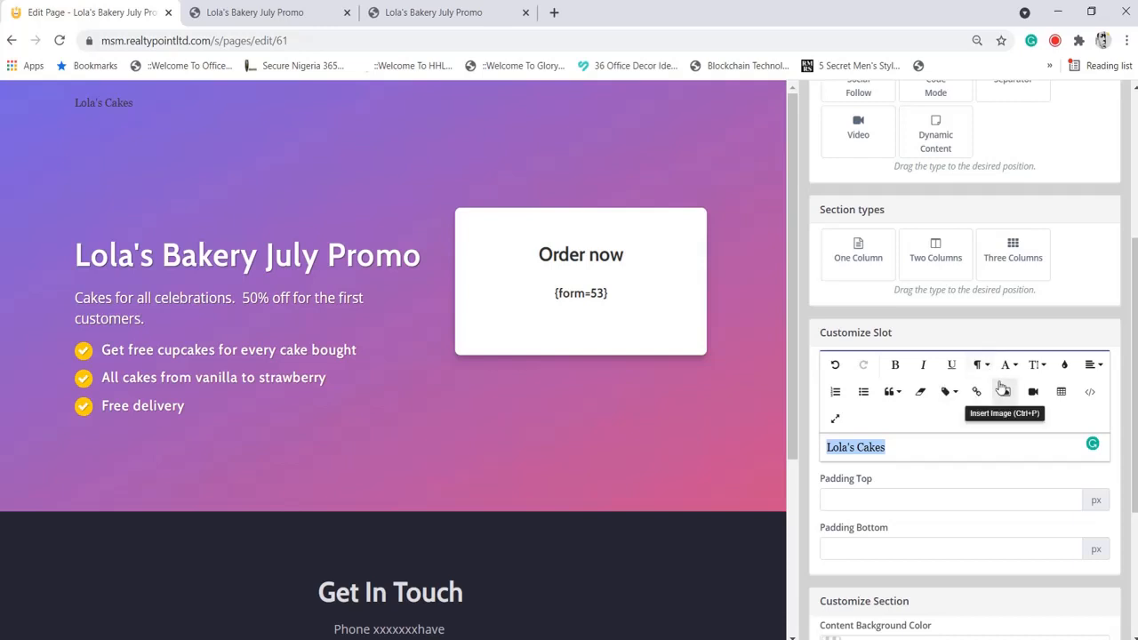
{"action": "left_click", "coordinate": [1005, 392]}
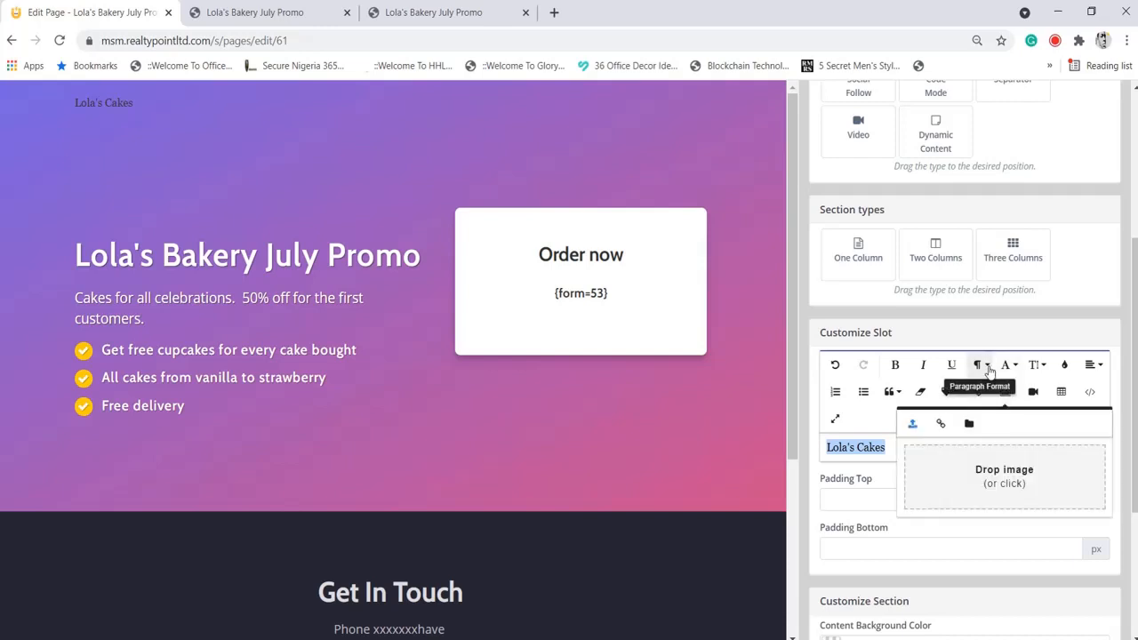
Color the "Lola's Cakes" header text white and make it bold
{"action": "left_click", "coordinate": [978, 364]}
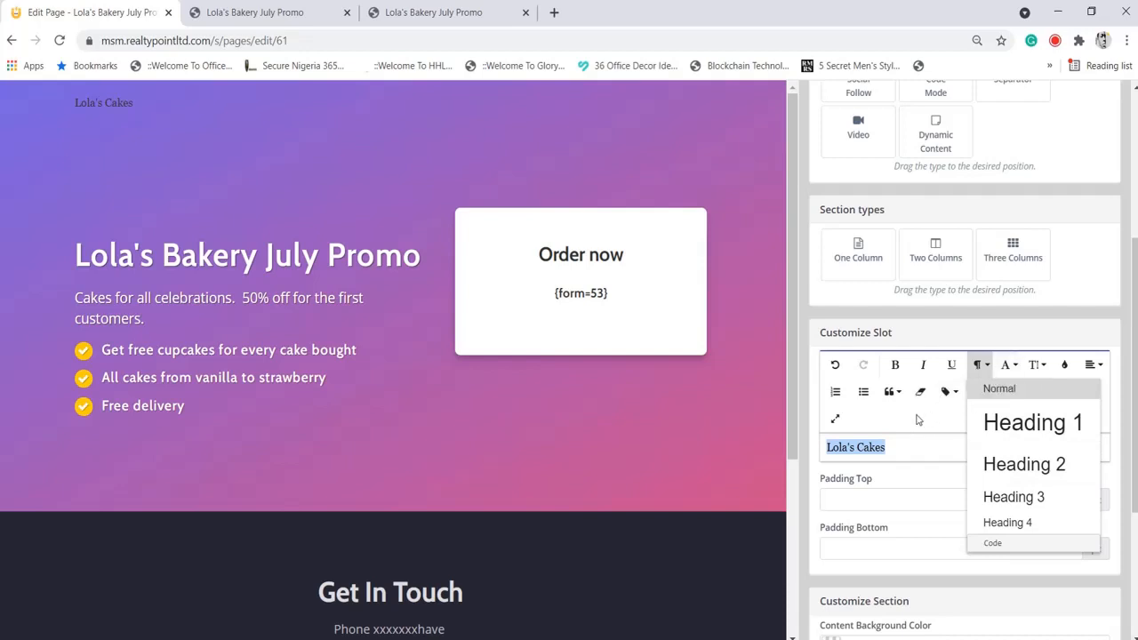
{"action": "left_click", "coordinate": [979, 365]}
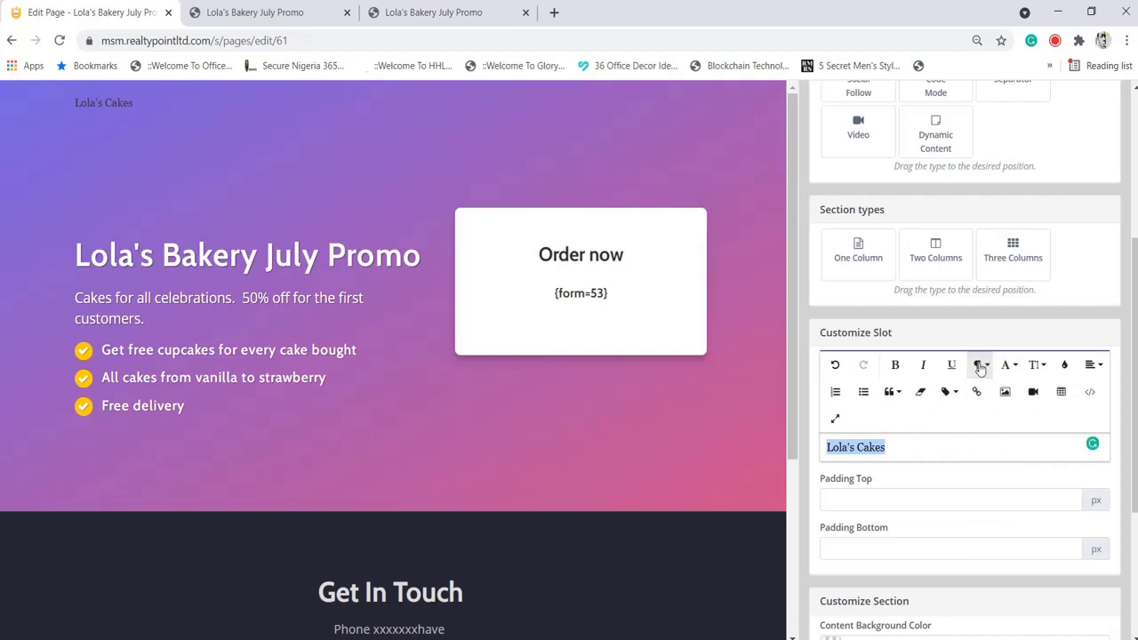
{"action": "left_click", "coordinate": [1062, 365]}
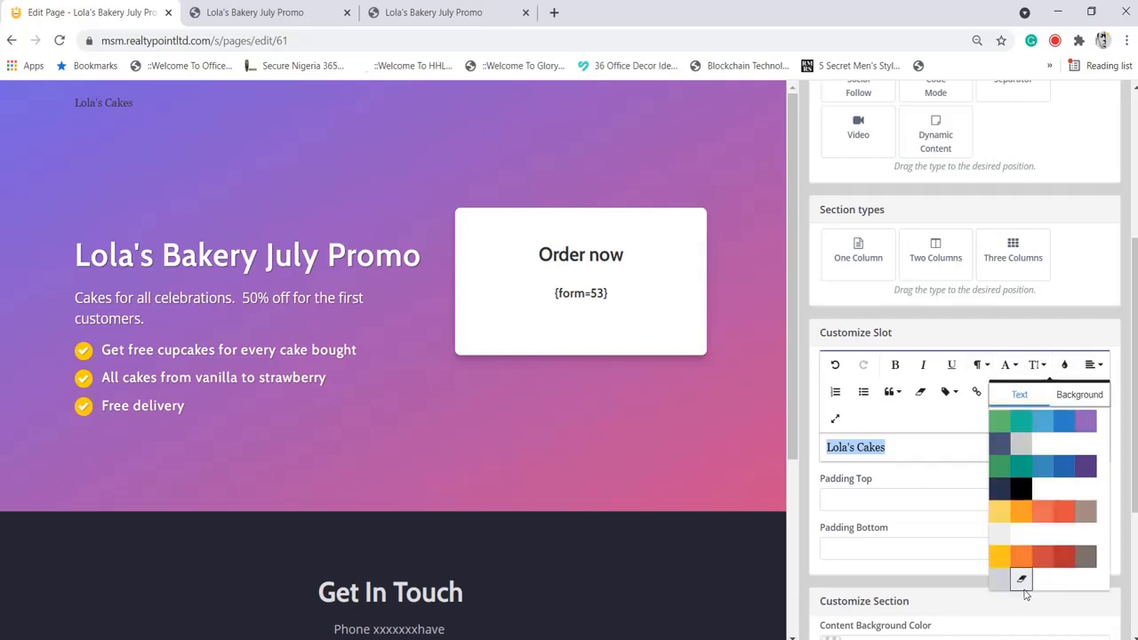
{"action": "left_click", "coordinate": [1018, 538]}
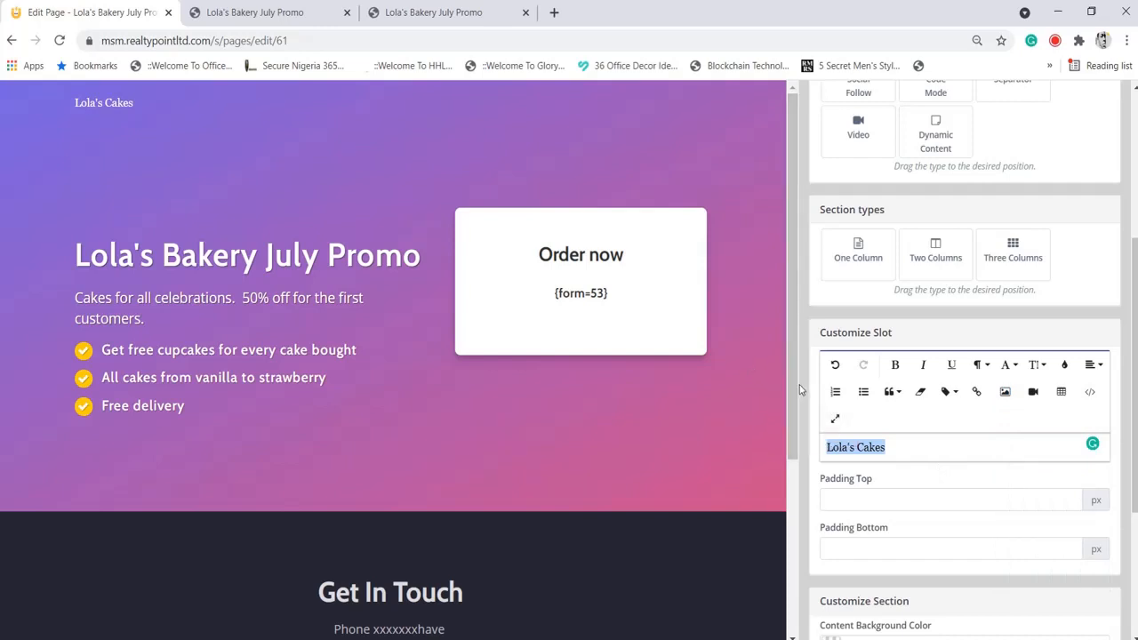
{"action": "key", "text": "ctrl+b"}
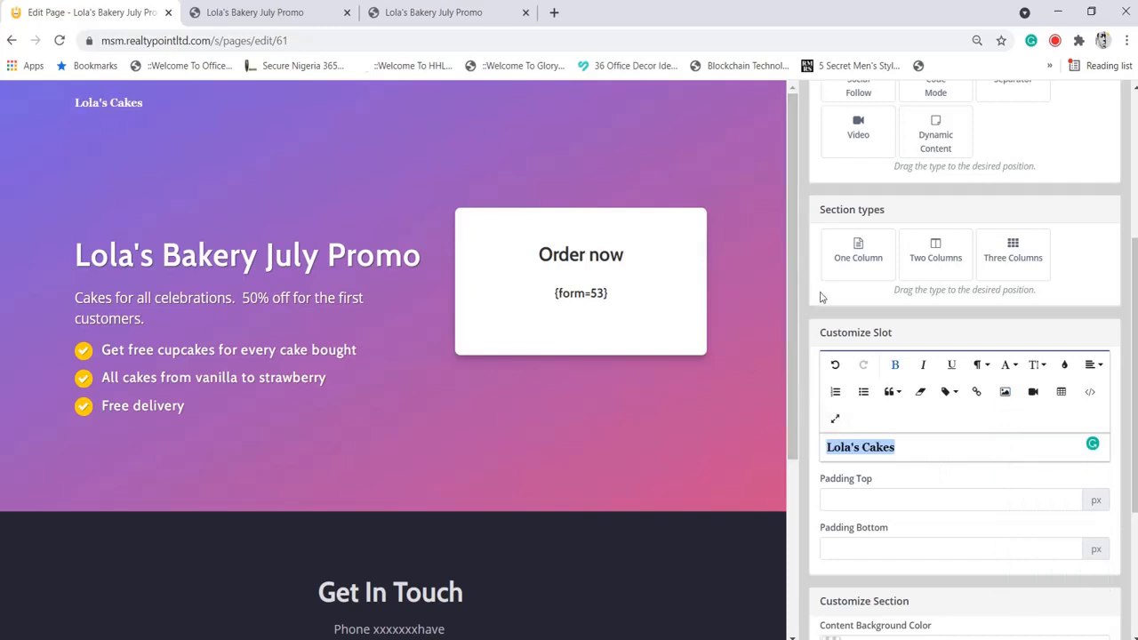
Apply the header changes, close the builder, and save and close the July Promo page
{"action": "left_click_drag", "start_coordinate": [1134, 249], "coordinate": [1134, 107]}
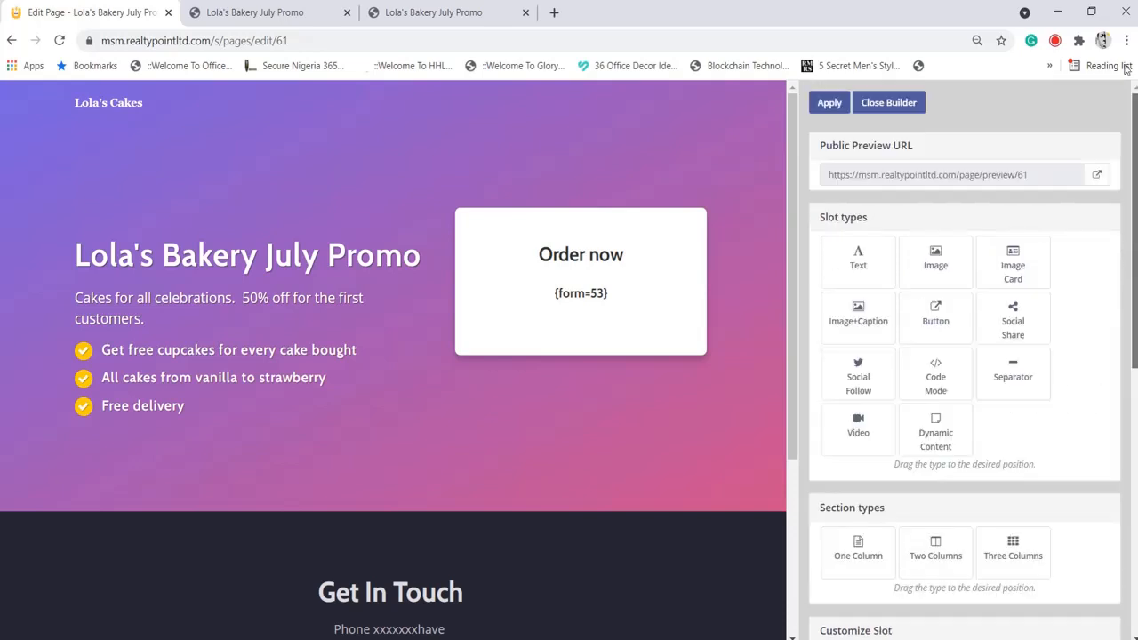
{"action": "left_click", "coordinate": [828, 103]}
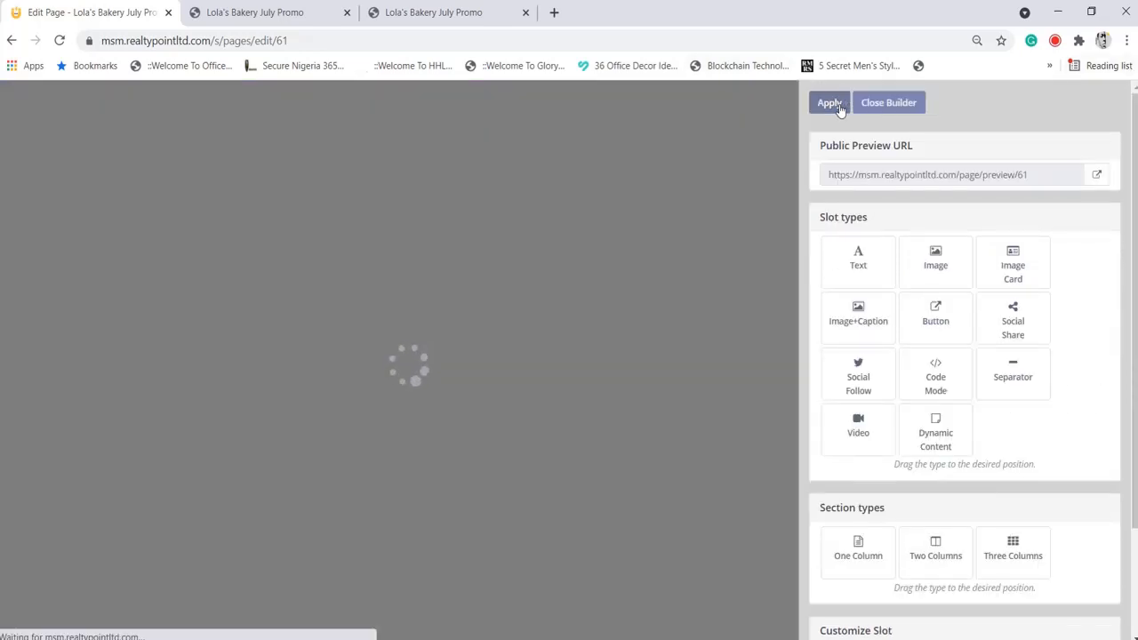
{"action": "left_click", "coordinate": [894, 104]}
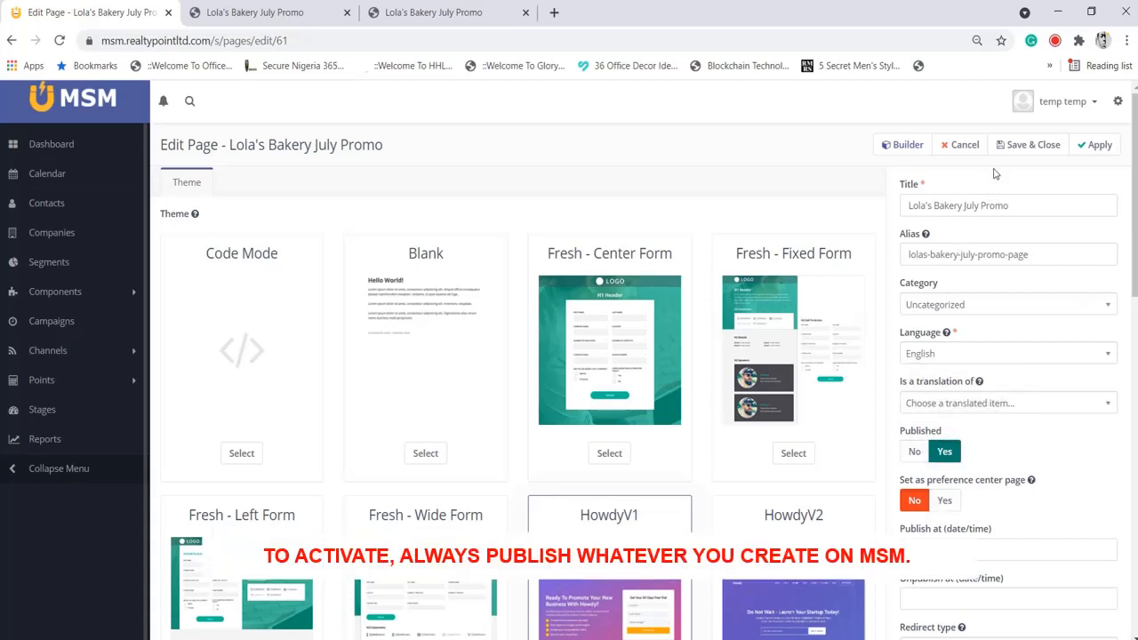
{"action": "left_click", "coordinate": [1019, 146]}
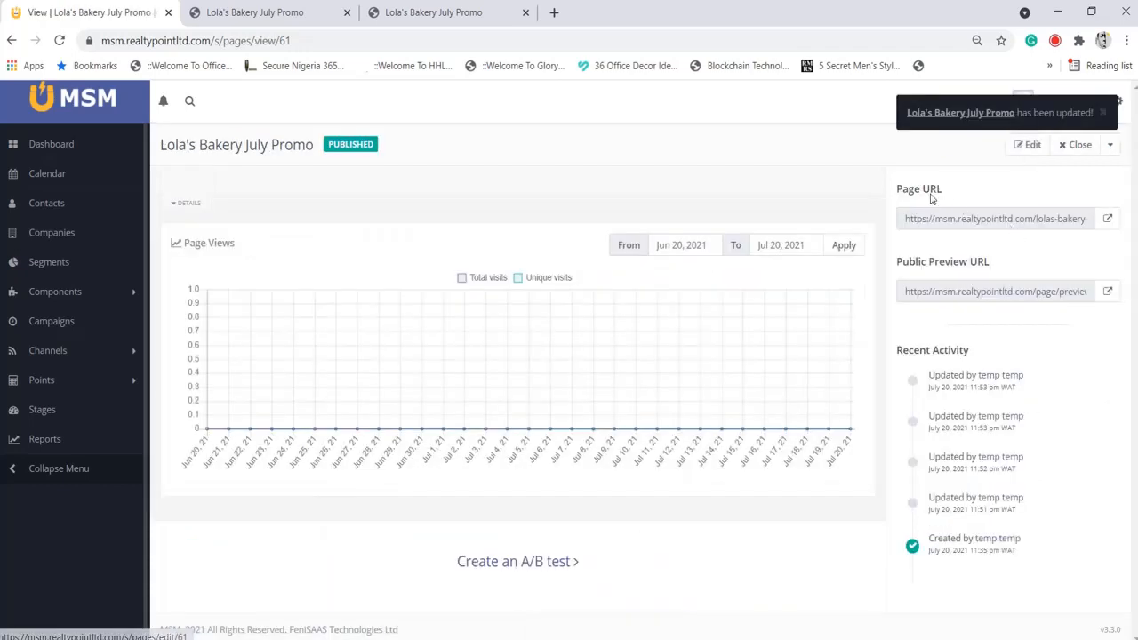
Copy the published landing page's URL and open it in a new browser tab
{"action": "left_click", "coordinate": [943, 222]}
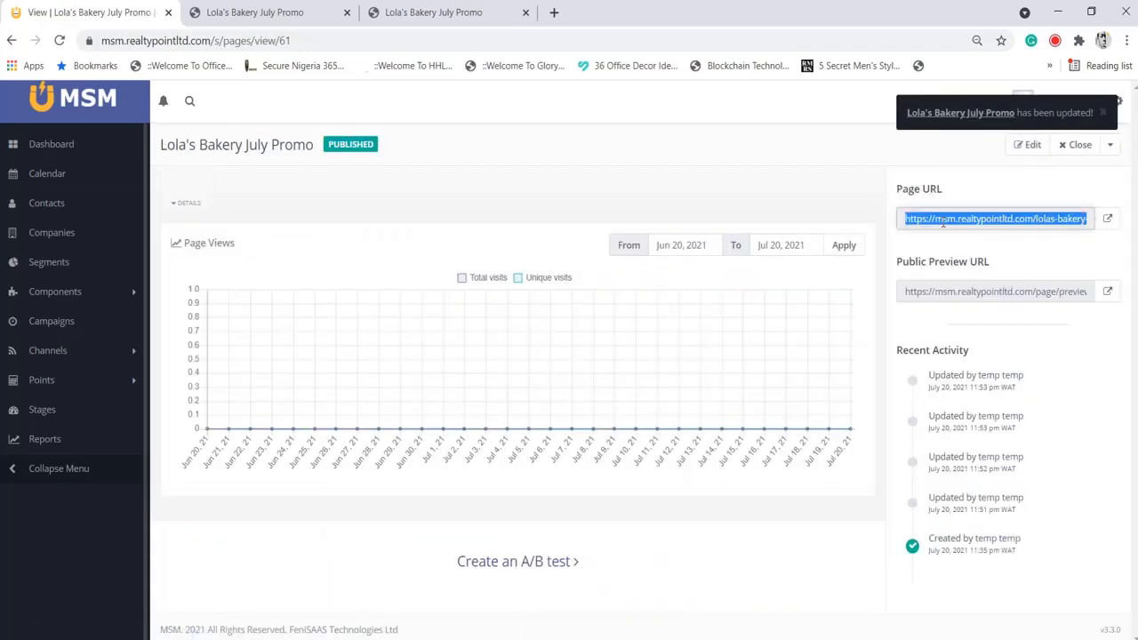
{"action": "left_click", "coordinate": [942, 222]}
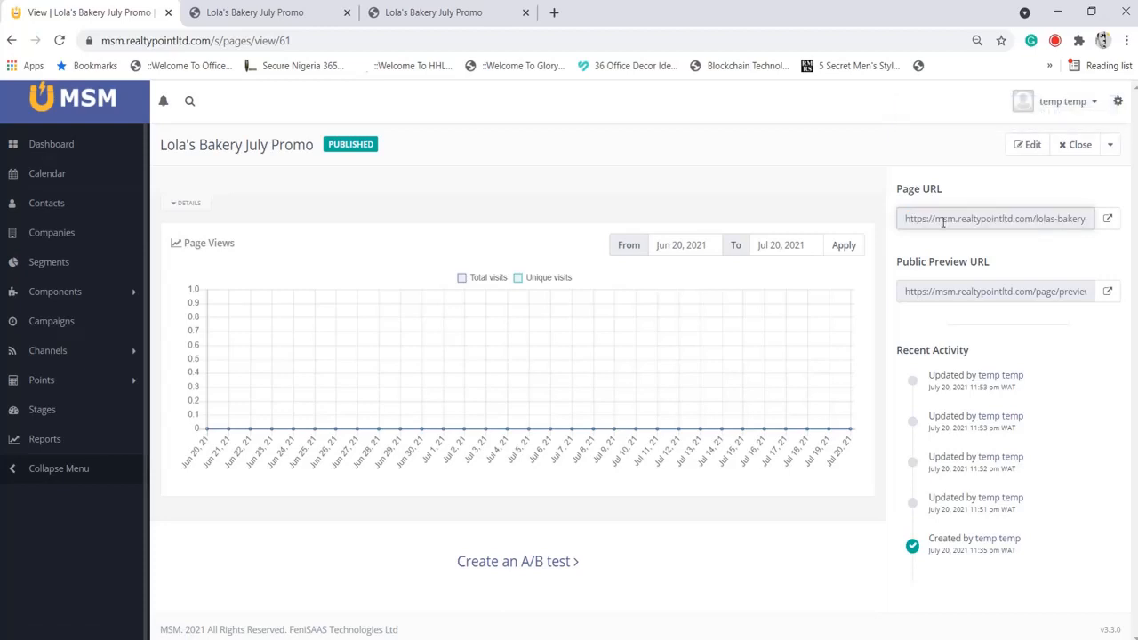
{"action": "left_click", "coordinate": [942, 222]}
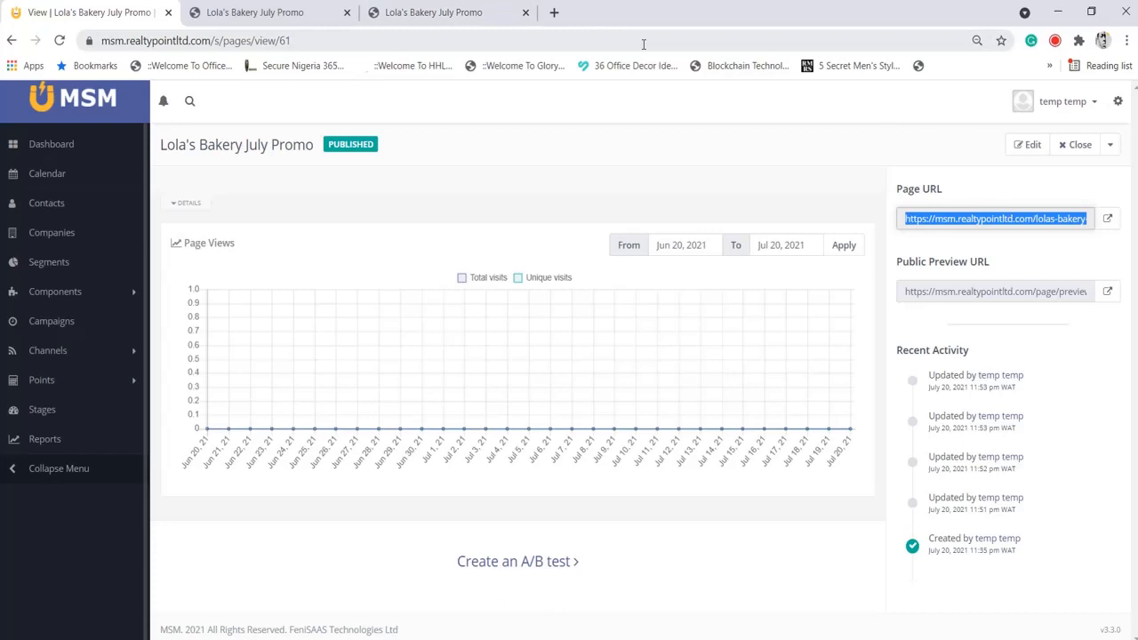
{"action": "left_click", "coordinate": [555, 12]}
{"action": "type", "text": "https://msm.realtypointltd.com/lolas-bakery-july-promo-page"}
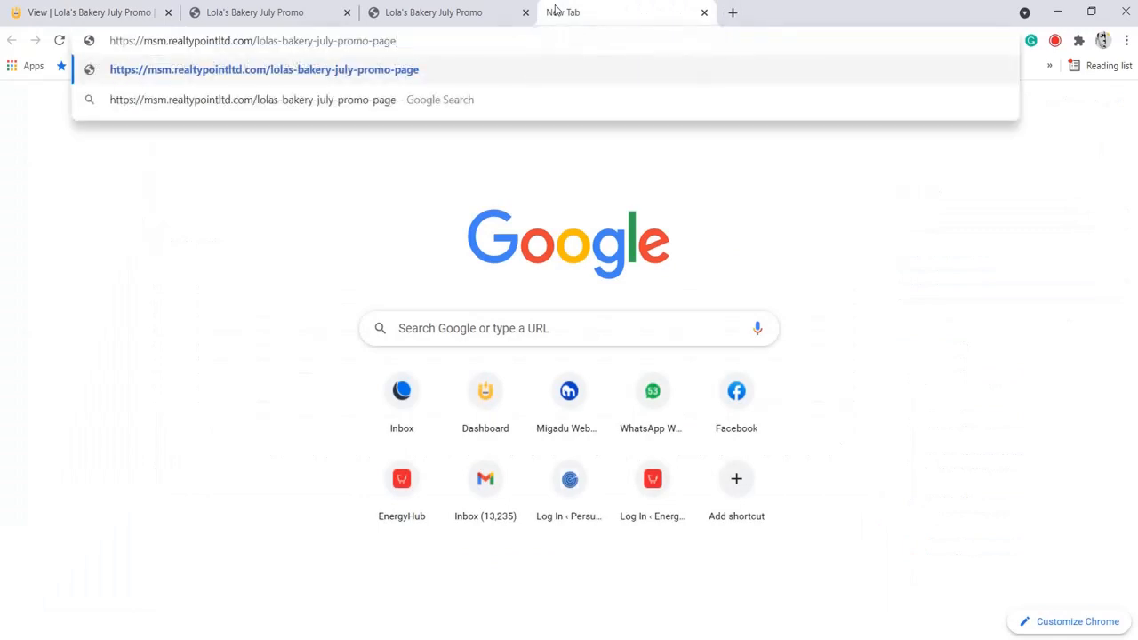
{"action": "key", "text": "Return"}
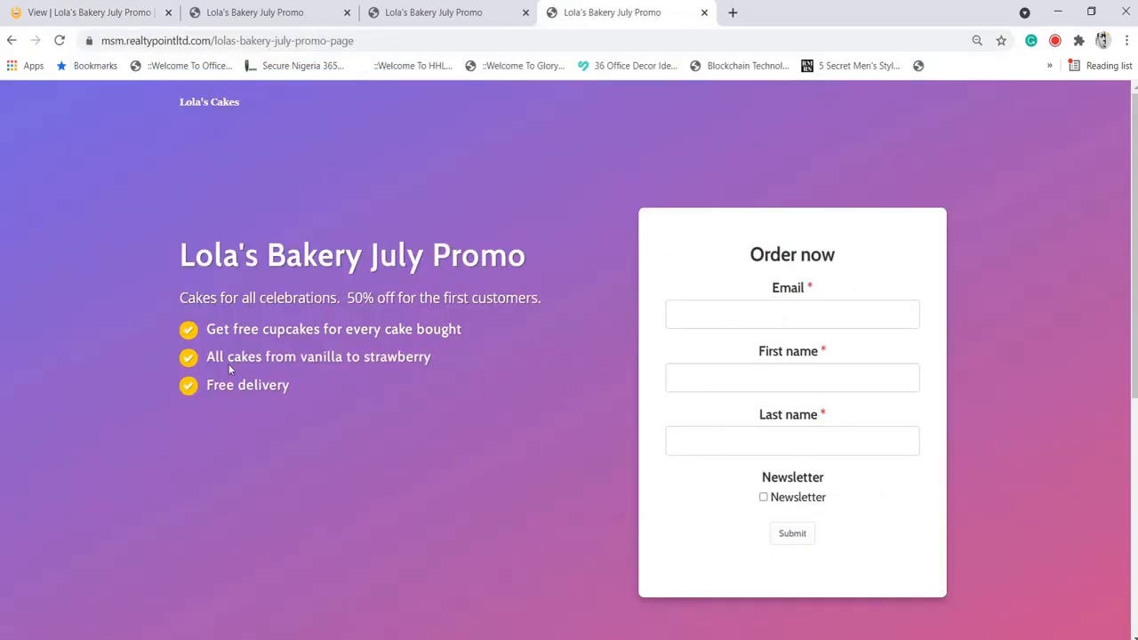
{"action": "left_click", "coordinate": [713, 308]}
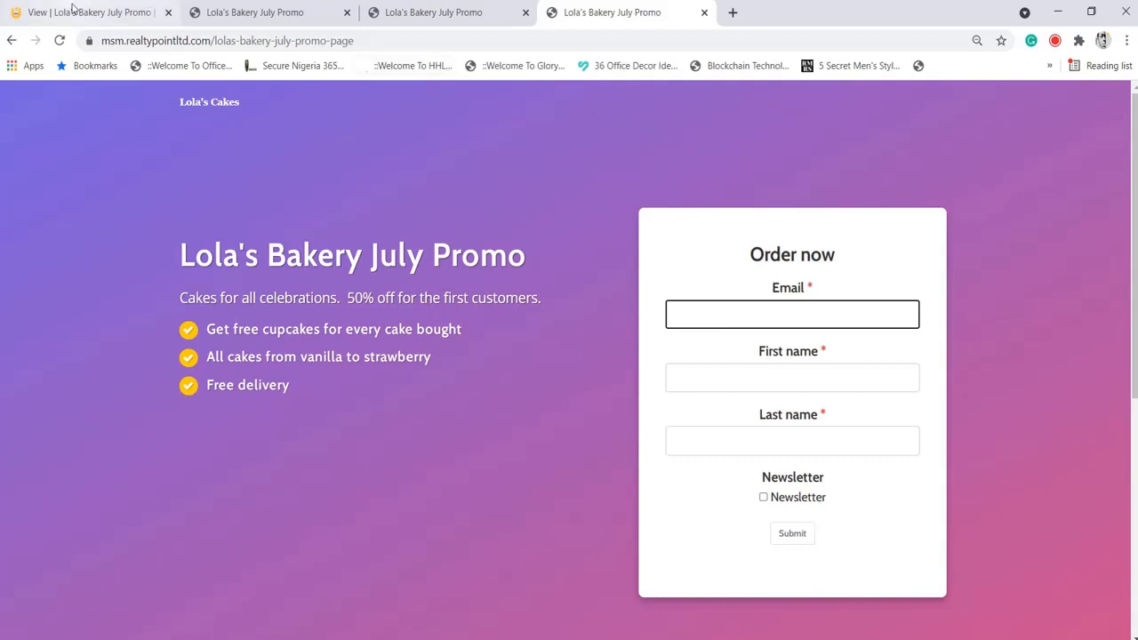
{"action": "type", "text": "O"}
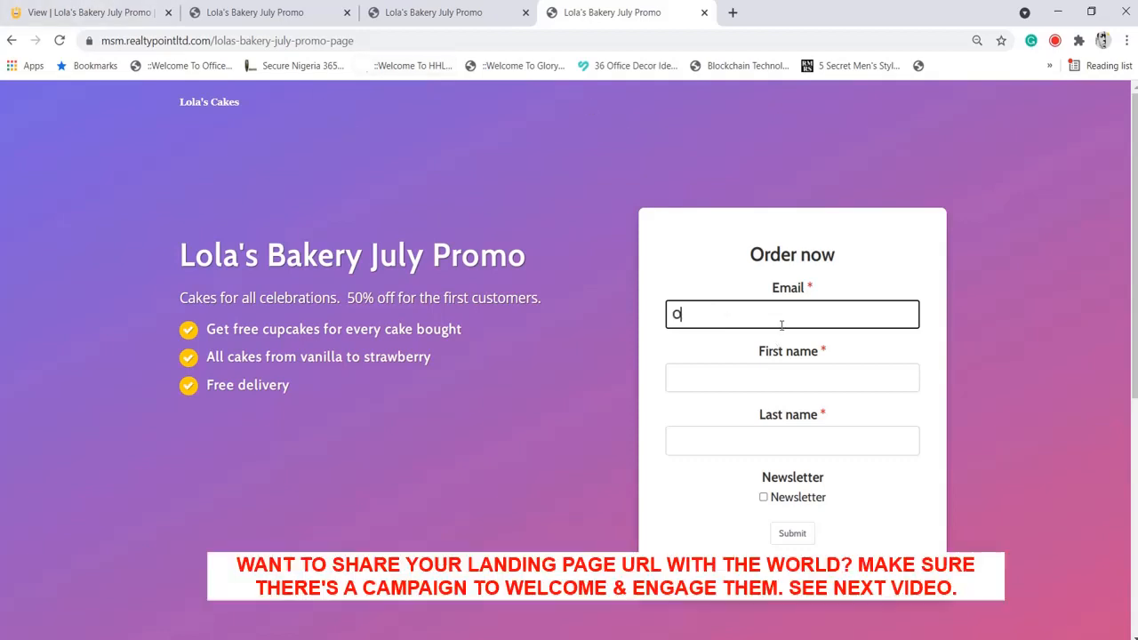
{"action": "key", "text": "BackSpace"}
{"action": "left_click", "coordinate": [991, 639]}
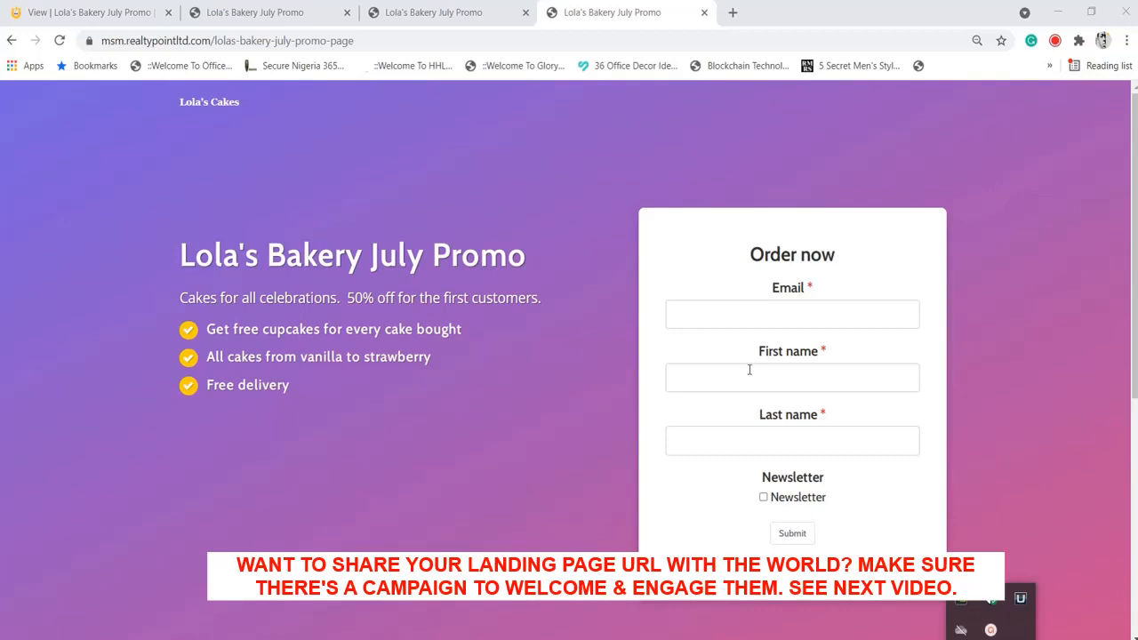
{"action": "left_click", "coordinate": [494, 317]}
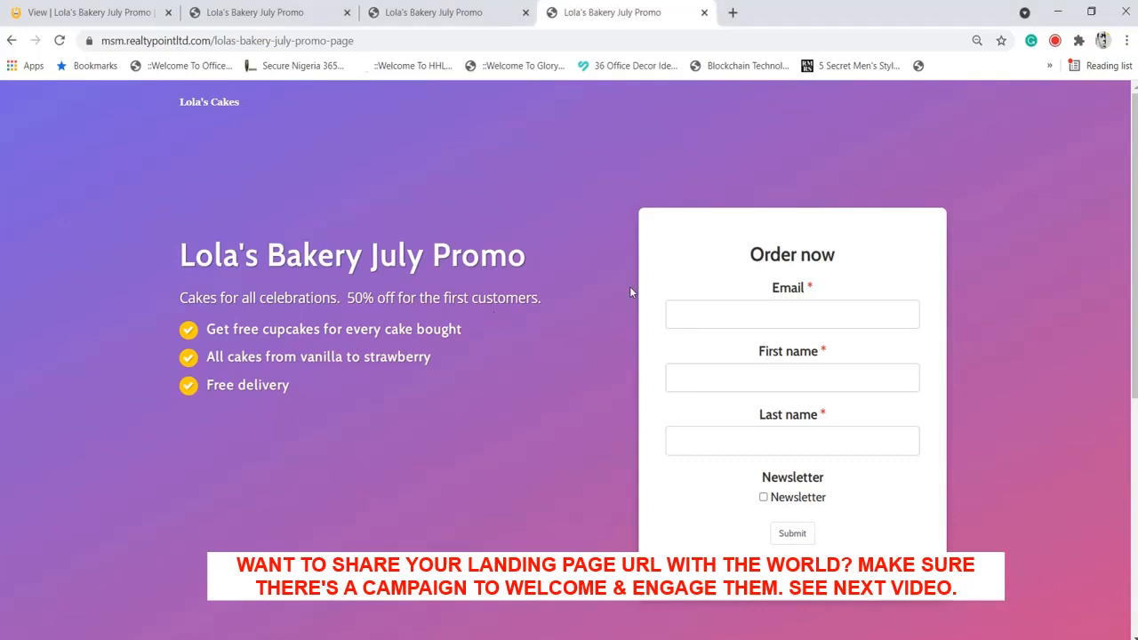